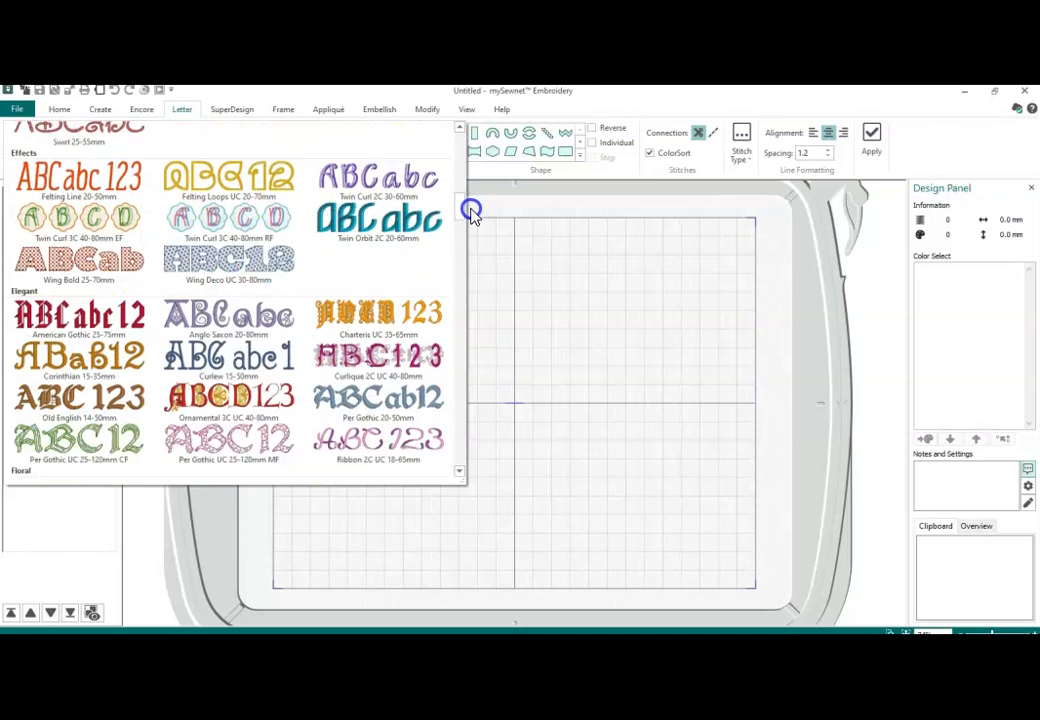
Browse the embroidery font gallery and choose the Placid 10-45mm font from the Modern category
{"action": "scroll", "coordinate": [461, 221], "scroll_direction": "down", "scroll_amount": 1}
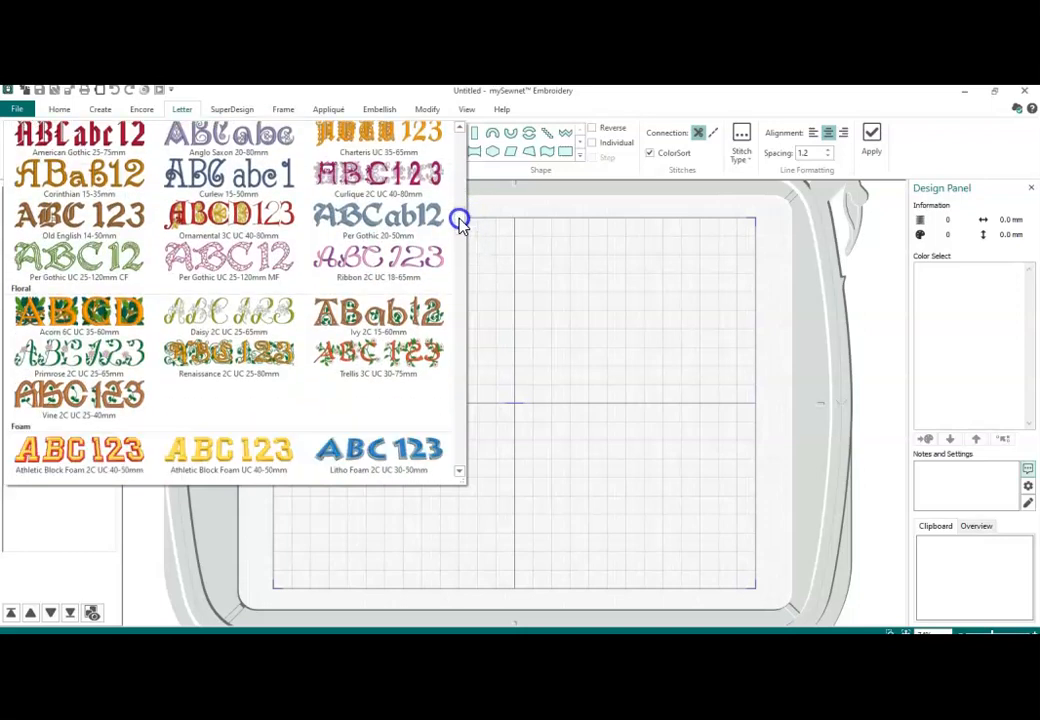
{"action": "left_click", "coordinate": [477, 243]}
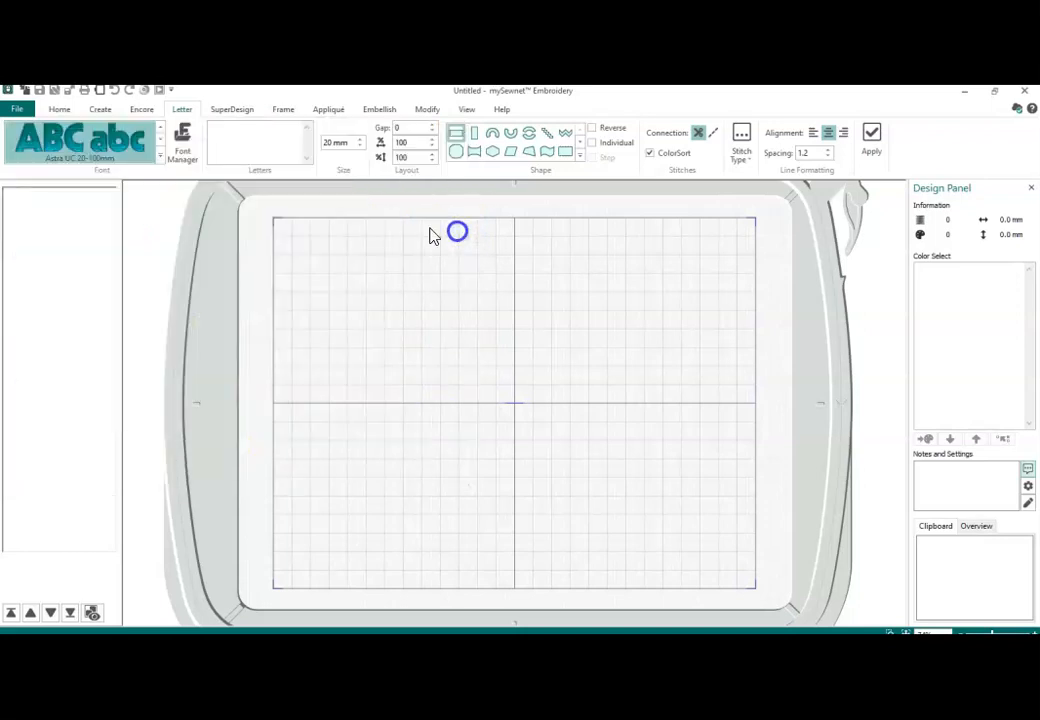
{"action": "left_click", "coordinate": [159, 157]}
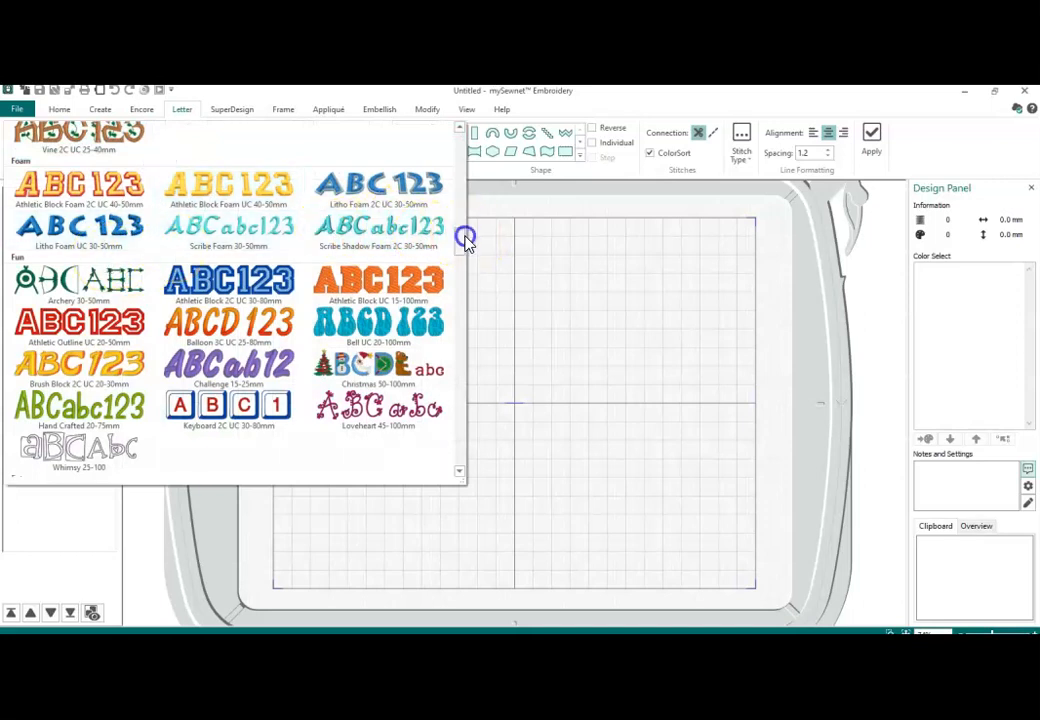
{"action": "scroll", "coordinate": [466, 240], "scroll_direction": "down", "scroll_amount": 1}
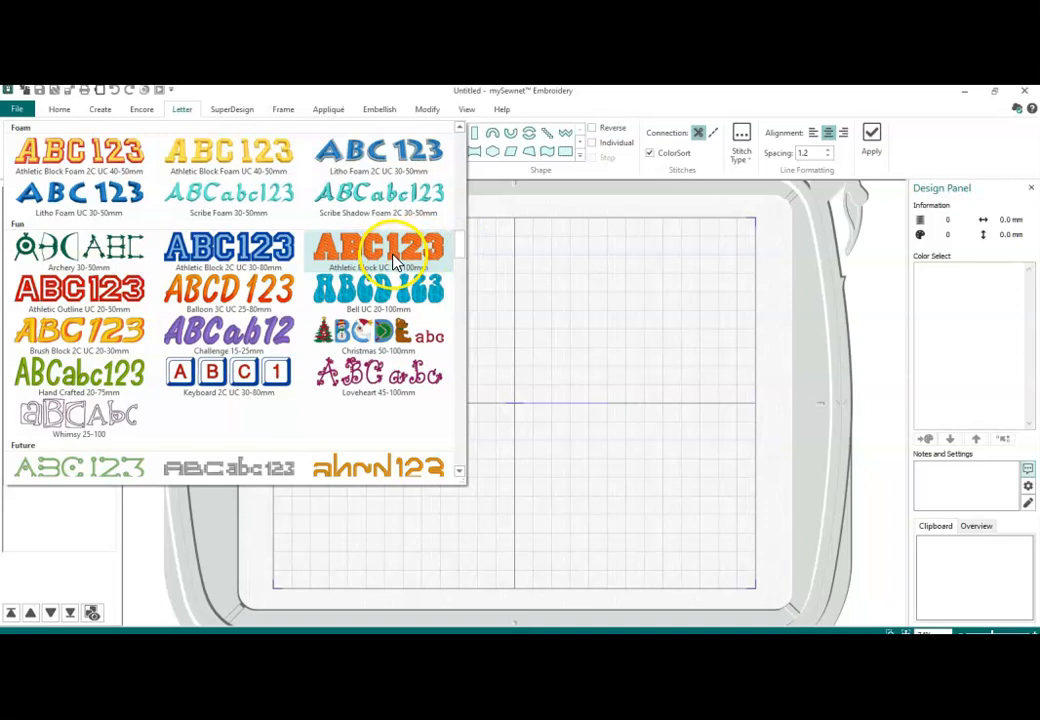
{"action": "scroll", "coordinate": [463, 243], "scroll_direction": "down", "scroll_amount": 1}
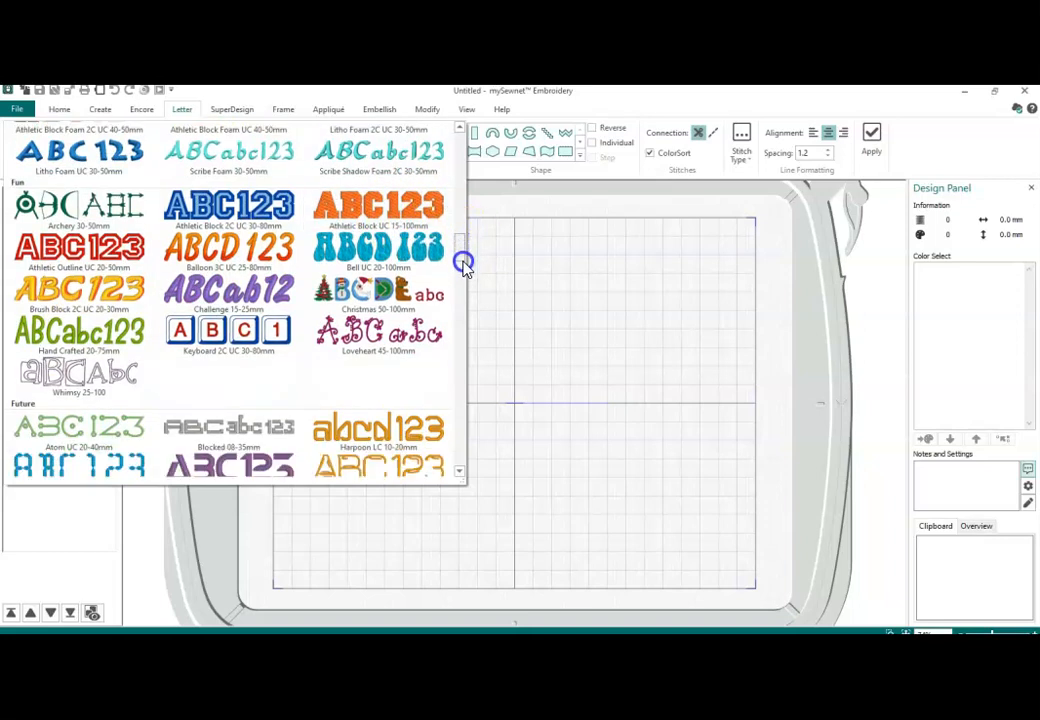
{"action": "scroll", "coordinate": [463, 265], "scroll_direction": "down", "scroll_amount": 5}
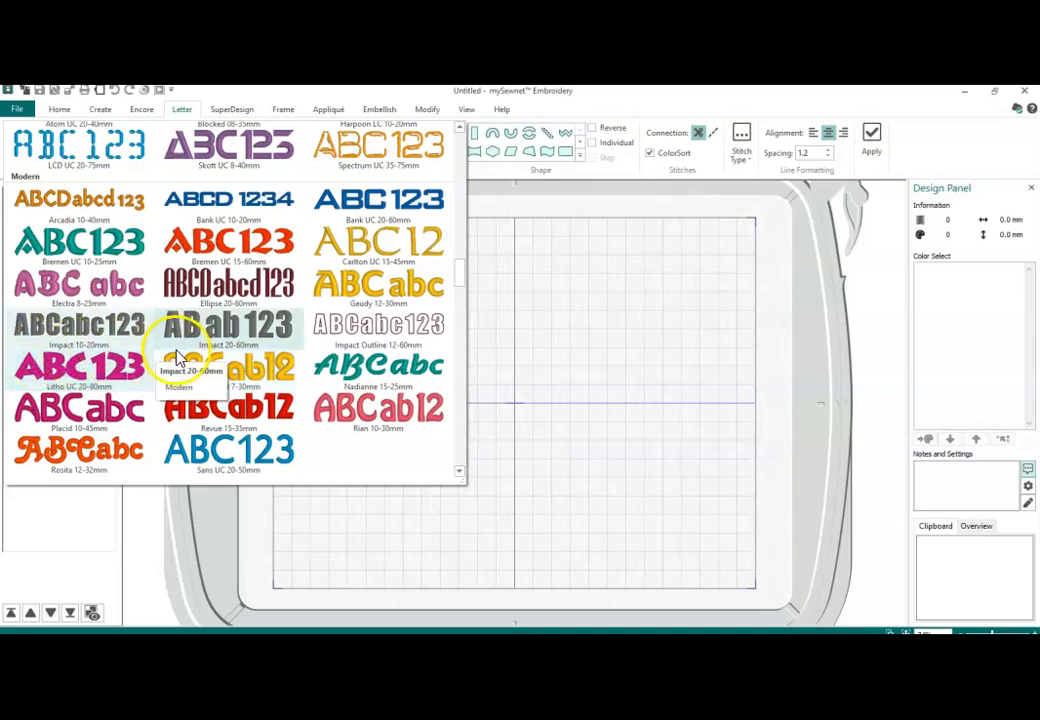
{"action": "left_click", "coordinate": [57, 408]}
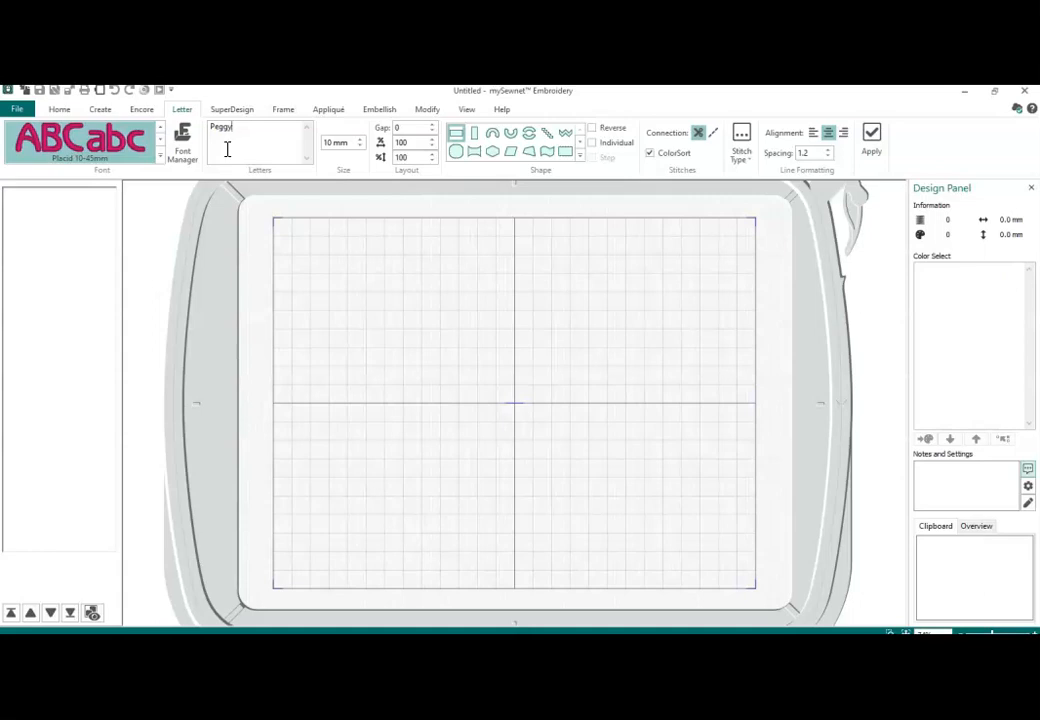
Enter a first name as the lettering text and place it in the hoop at 10 mm as individual letters
{"action": "left_click", "coordinate": [595, 145]}
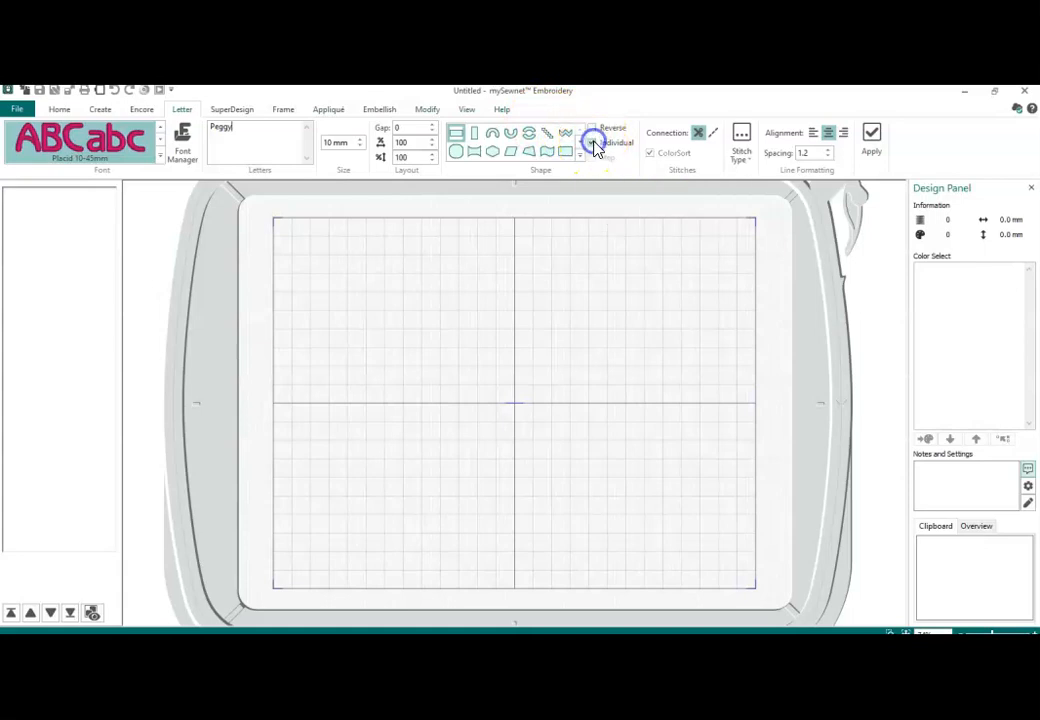
{"action": "left_click", "coordinate": [871, 138]}
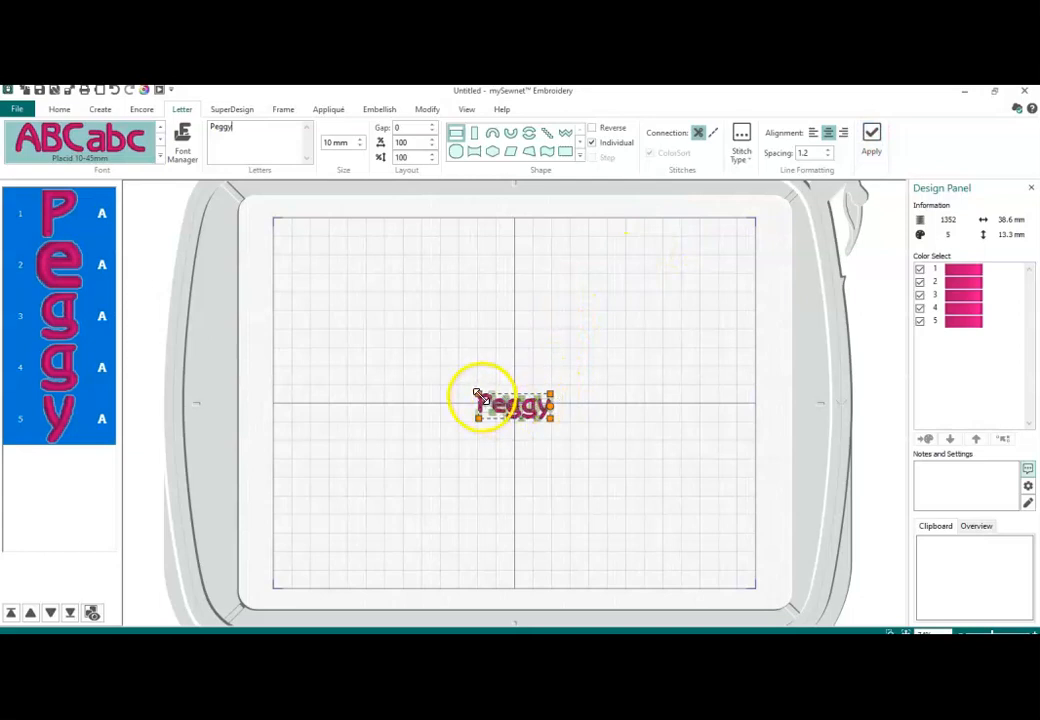
{"action": "left_click", "coordinate": [593, 287]}
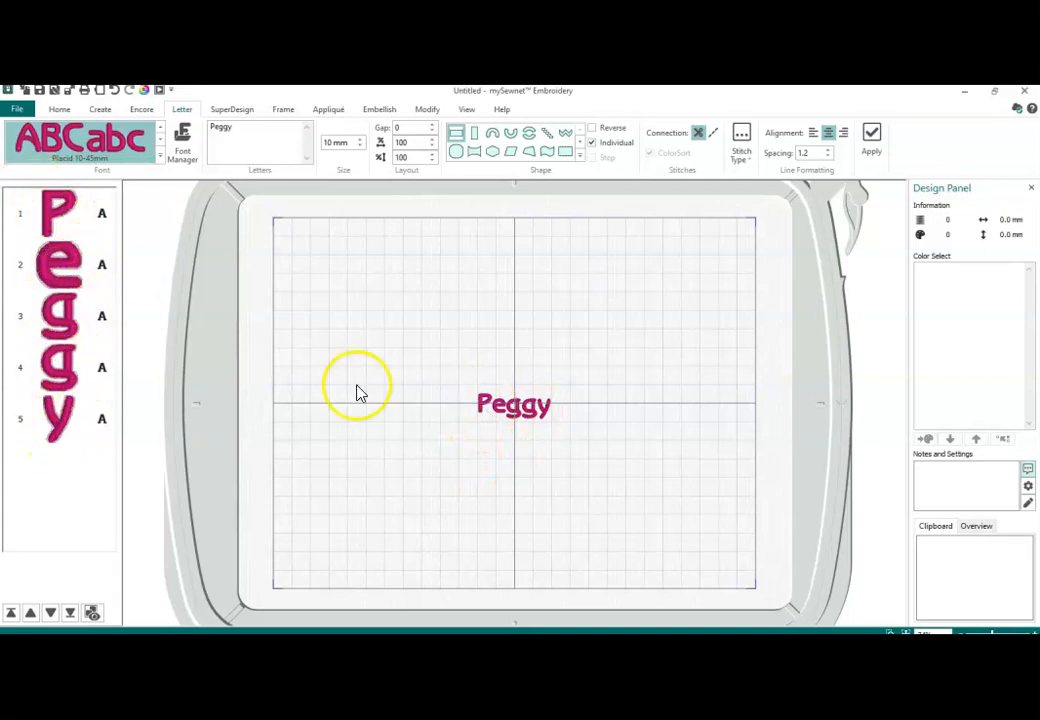
{"action": "left_click", "coordinate": [483, 403]}
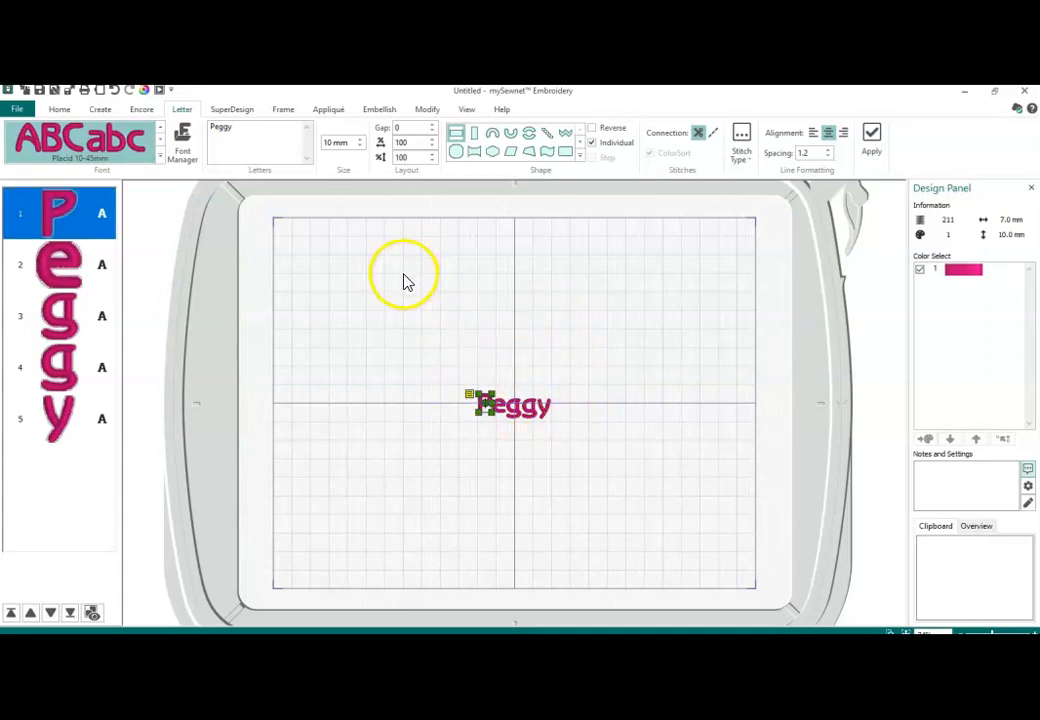
{"action": "left_click", "coordinate": [497, 328]}
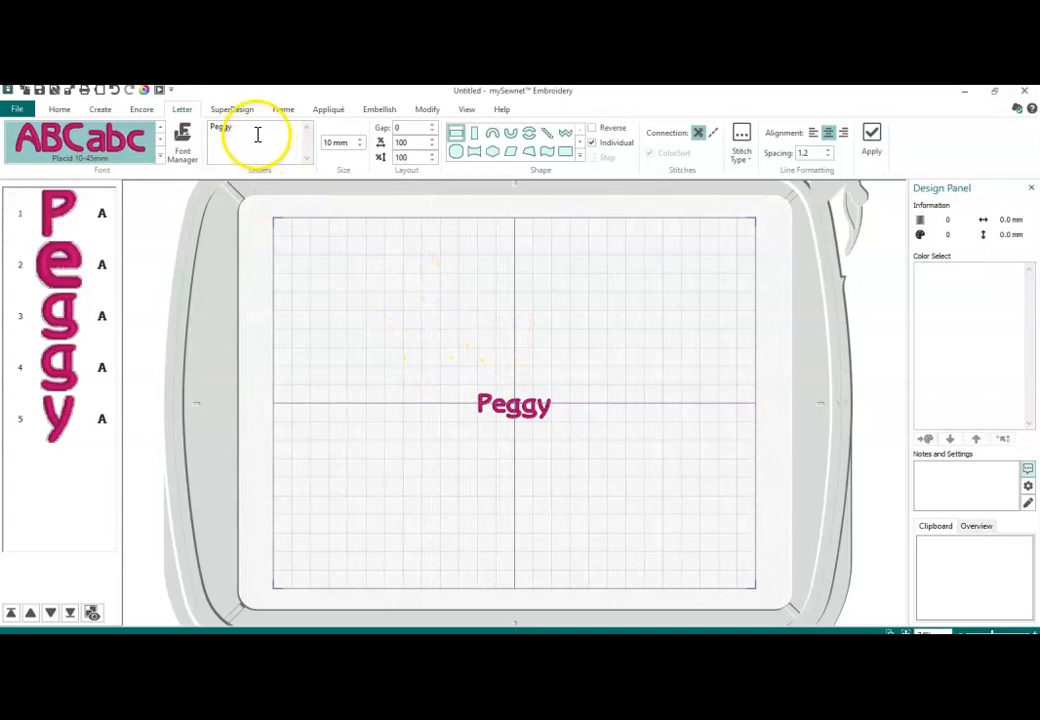
Set the lettering size to 30 mm, place the name again as individual letters, and move it above the small one
{"action": "double_click", "coordinate": [334, 145]}
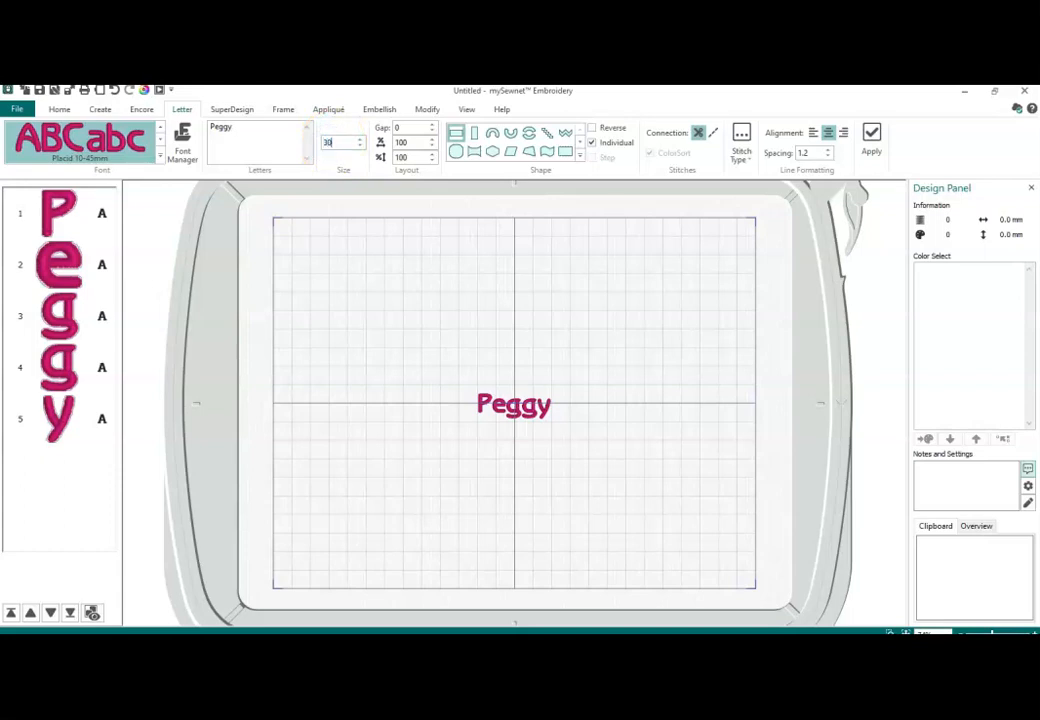
{"action": "left_click", "coordinate": [871, 140]}
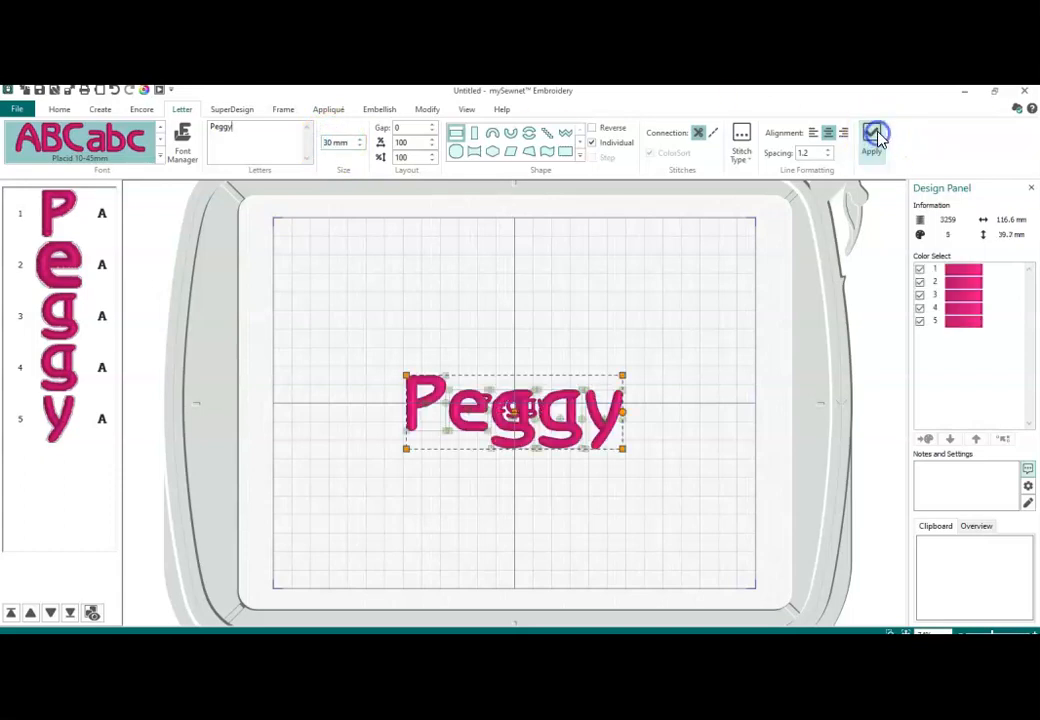
{"action": "left_click_drag", "start_coordinate": [522, 399], "coordinate": [515, 255]}
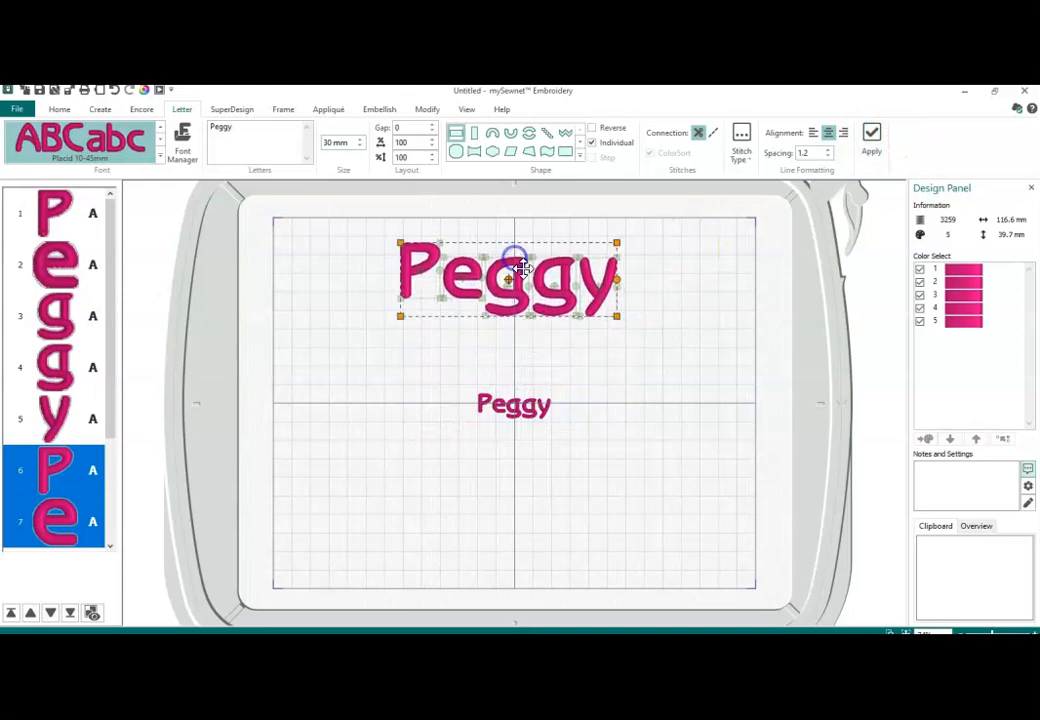
{"action": "left_click", "coordinate": [672, 325]}
Shift the y and the second g of the upper name to the right, away from the other letters, and tilt both
{"action": "left_click", "coordinate": [606, 282]}
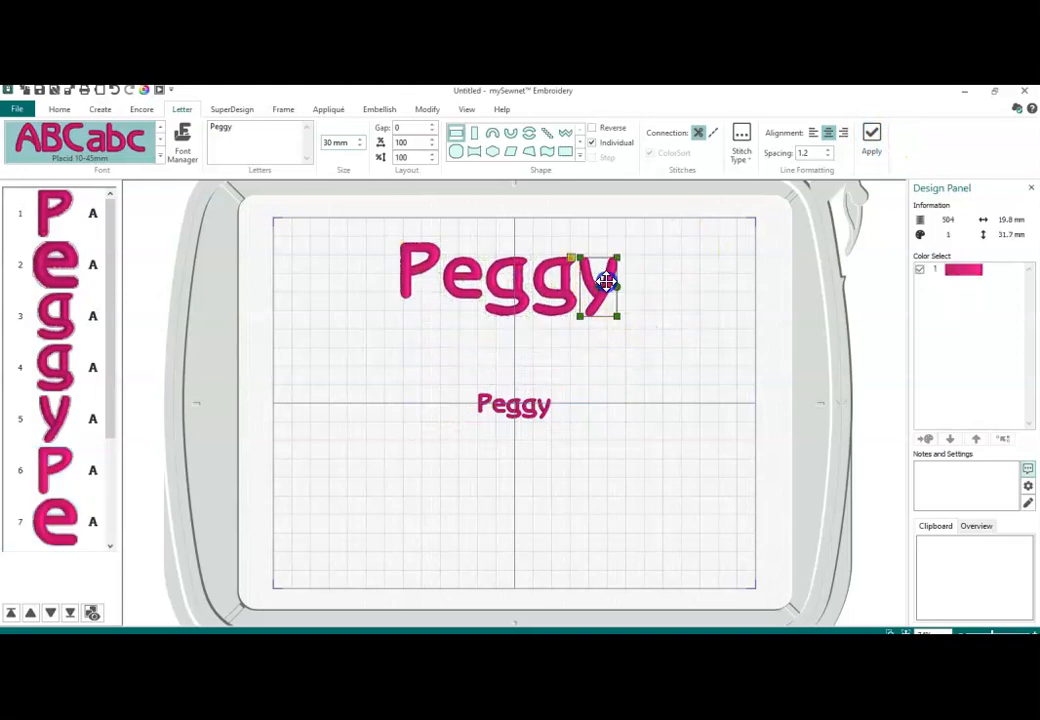
{"action": "left_click_drag", "start_coordinate": [604, 284], "coordinate": [693, 297]}
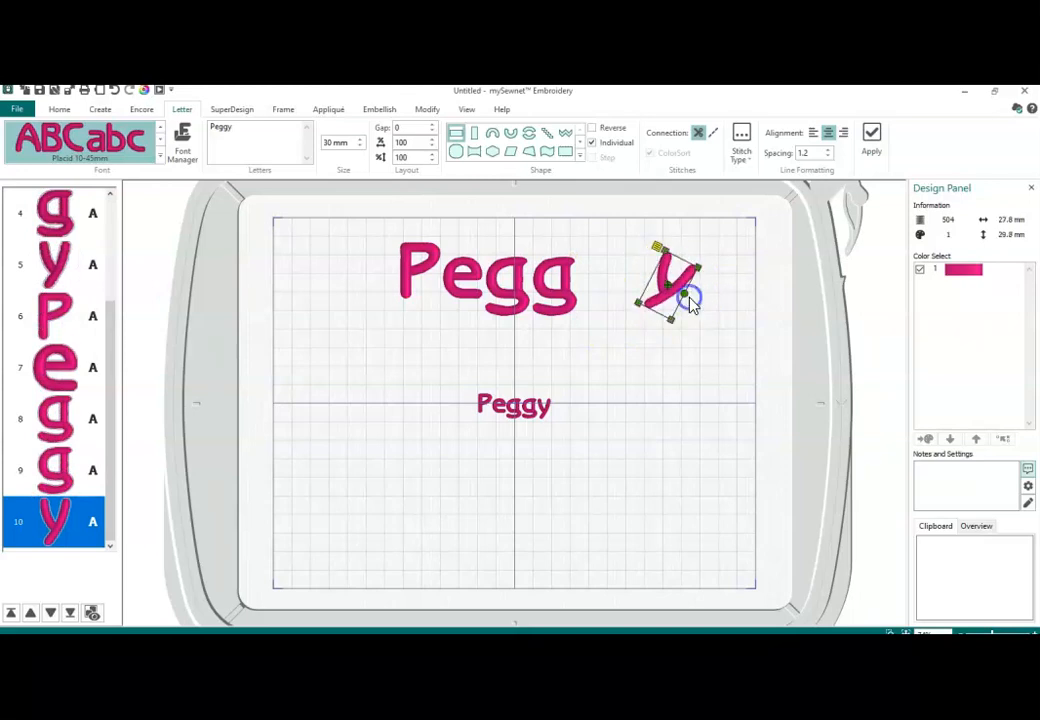
{"action": "left_click", "coordinate": [555, 288]}
{"action": "left_click_drag", "start_coordinate": [586, 288], "coordinate": [611, 274]}
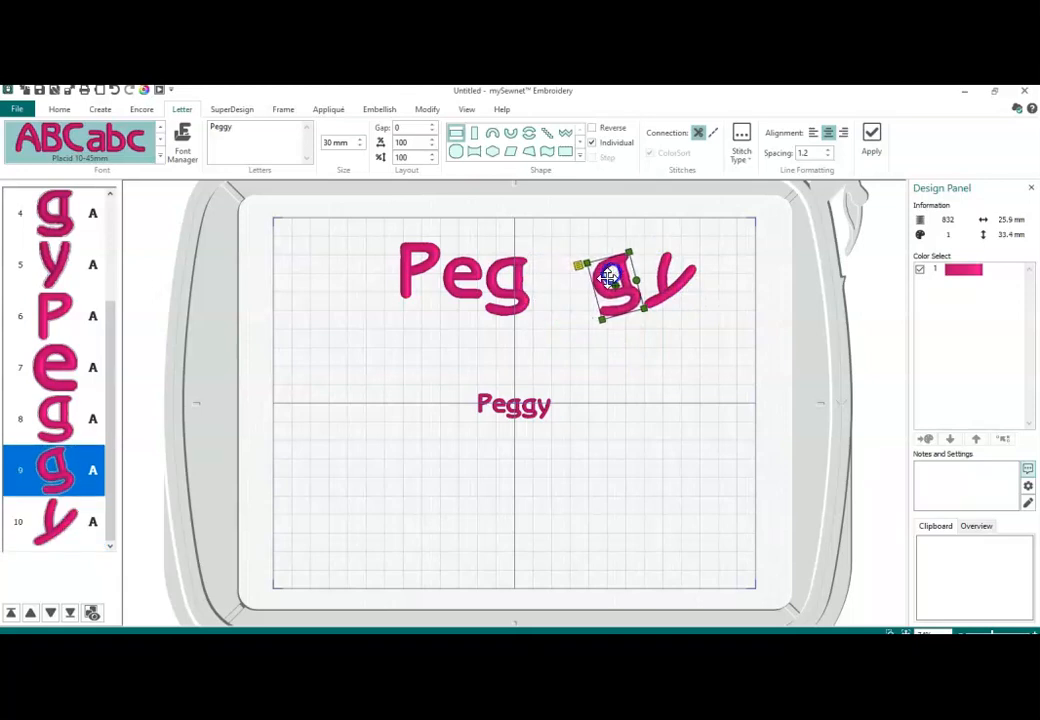
Change the thread color of the first g in the upper name to light pink
{"action": "left_click", "coordinate": [507, 279]}
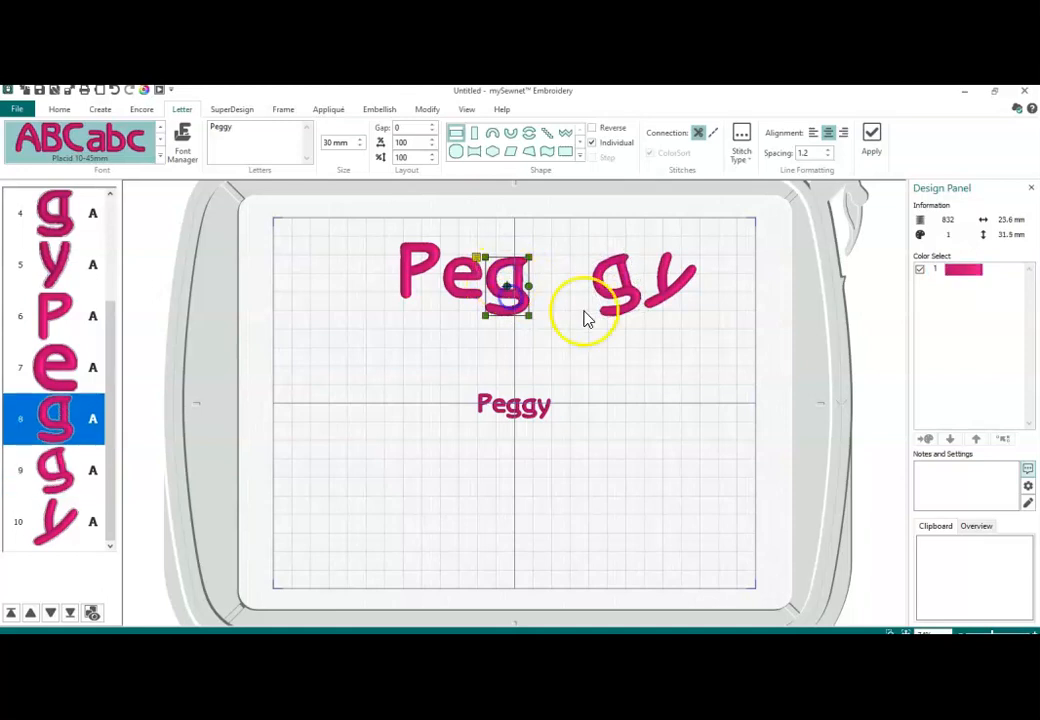
{"action": "left_click", "coordinate": [965, 276]}
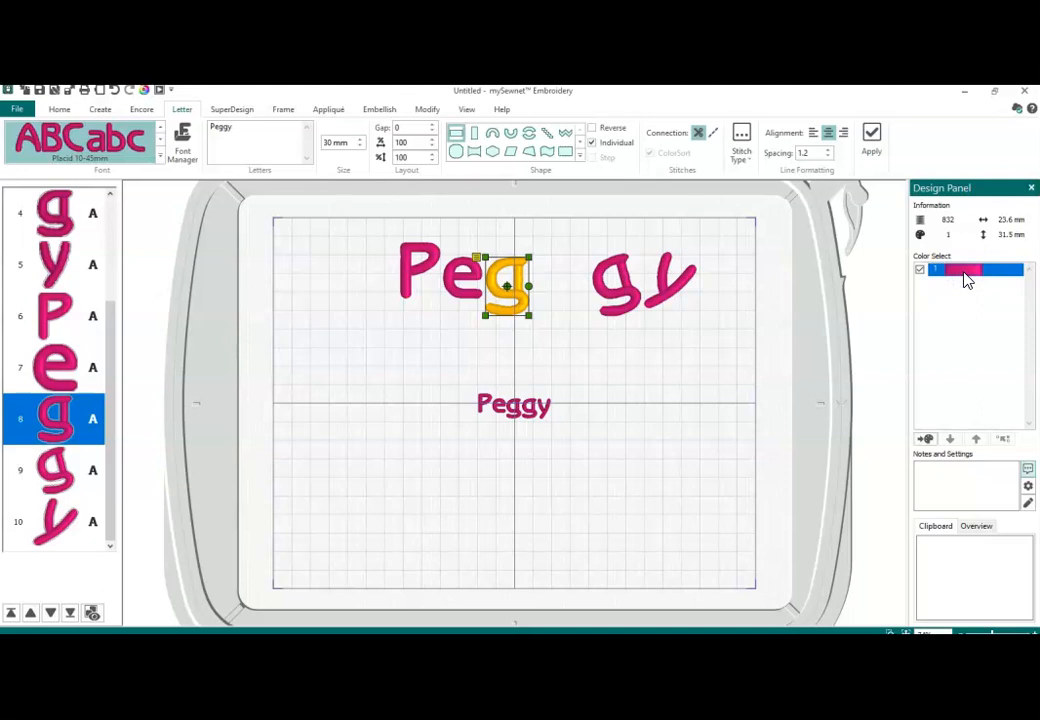
{"action": "left_click", "coordinate": [927, 439]}
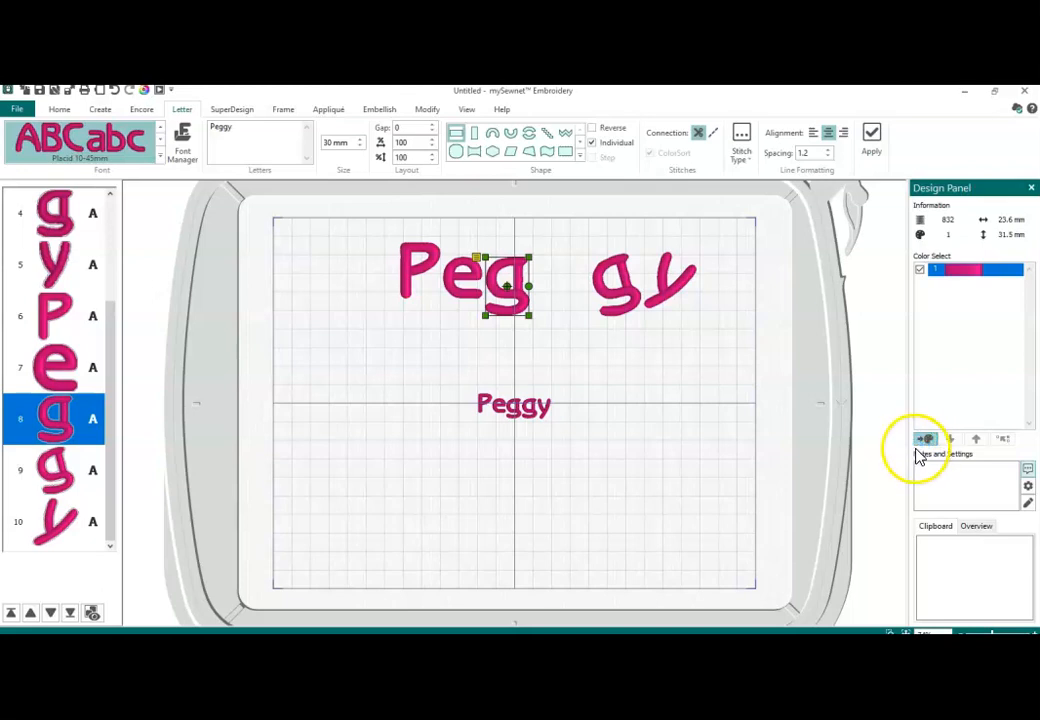
{"action": "left_click", "coordinate": [925, 439]}
{"action": "left_click", "coordinate": [358, 390]}
{"action": "left_click", "coordinate": [582, 519]}
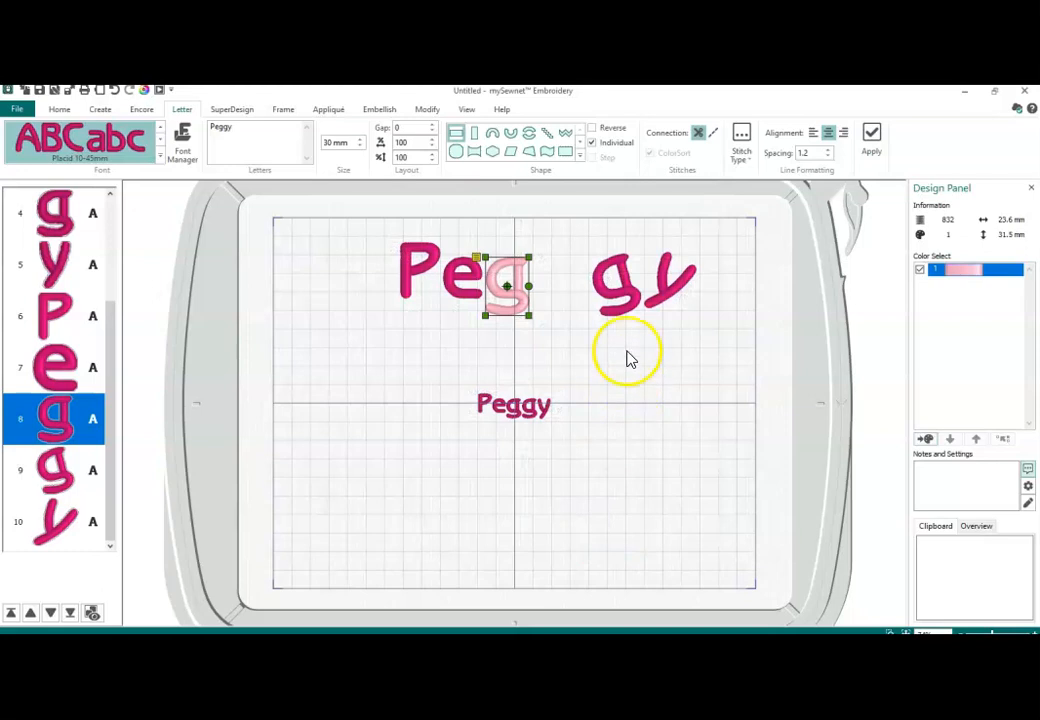
Change the thread color of the tilted y to Purple Shadow from the Robison-Anton Rayon 40 range
{"action": "left_click", "coordinate": [663, 287]}
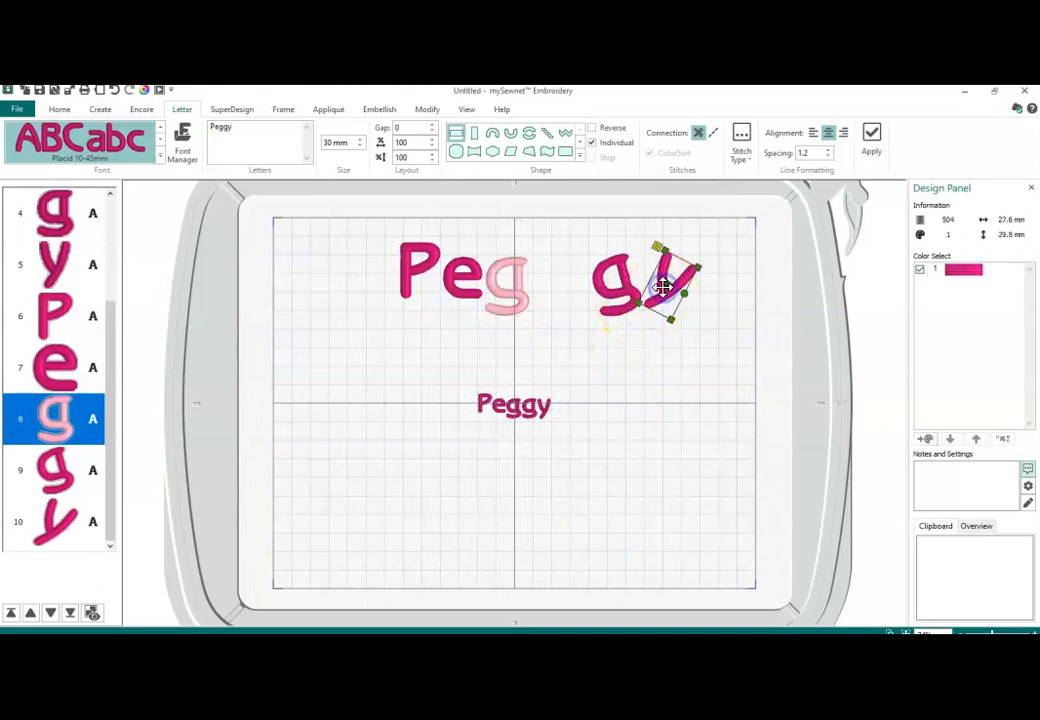
{"action": "left_click", "coordinate": [927, 438]}
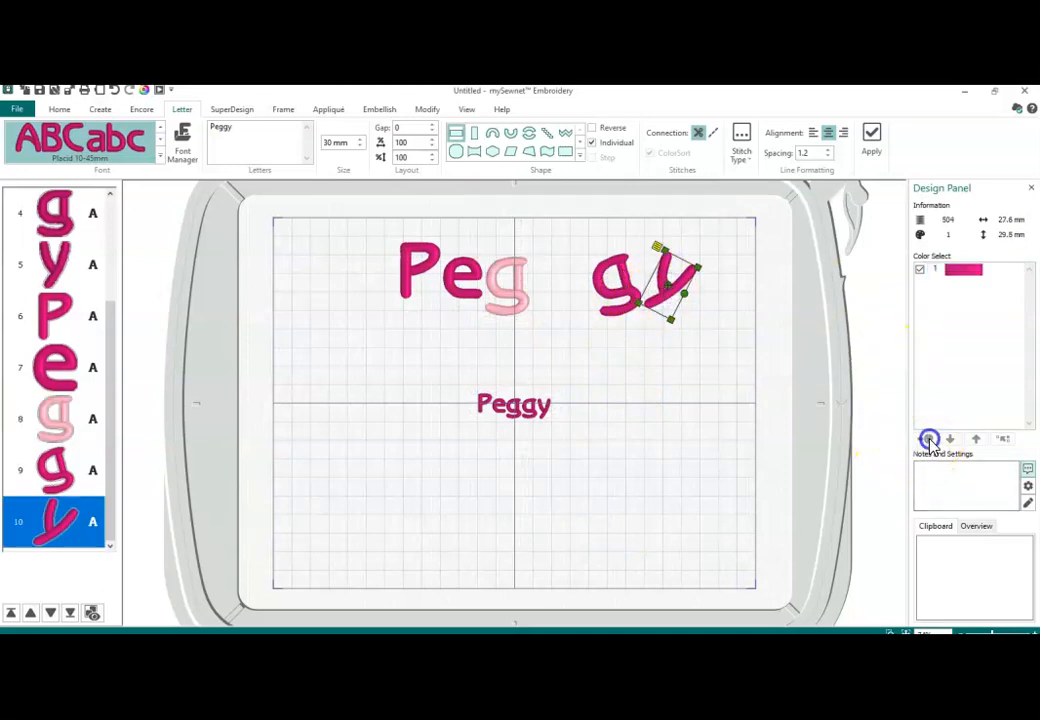
{"action": "left_click", "coordinate": [970, 269]}
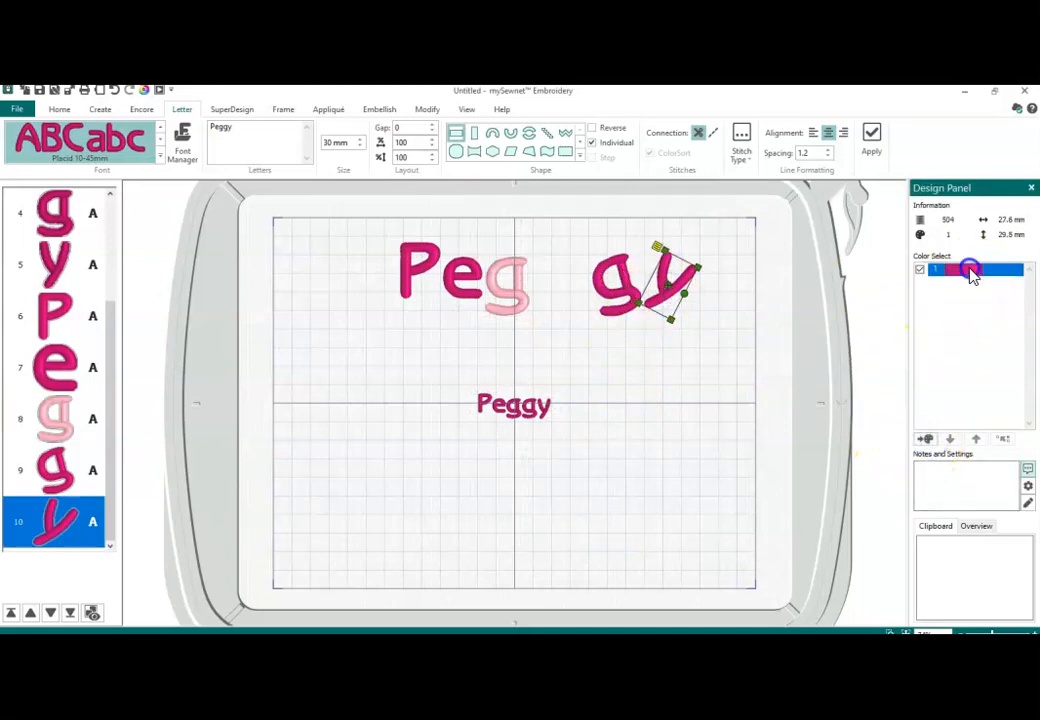
{"action": "left_click", "coordinate": [927, 440]}
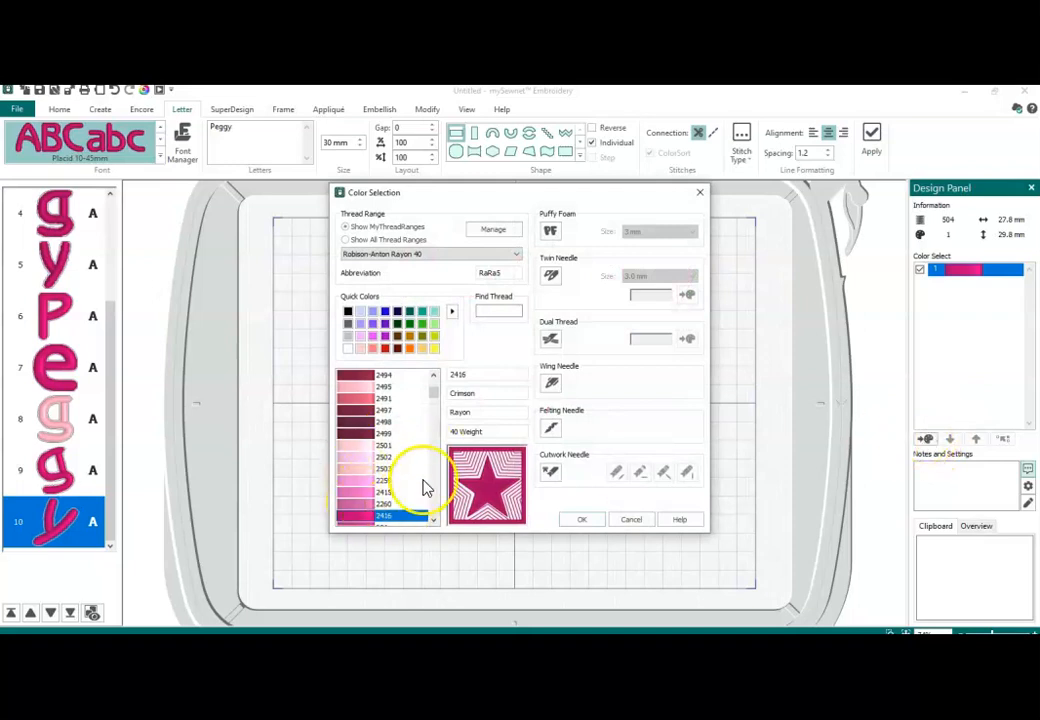
{"action": "left_click", "coordinate": [384, 323]}
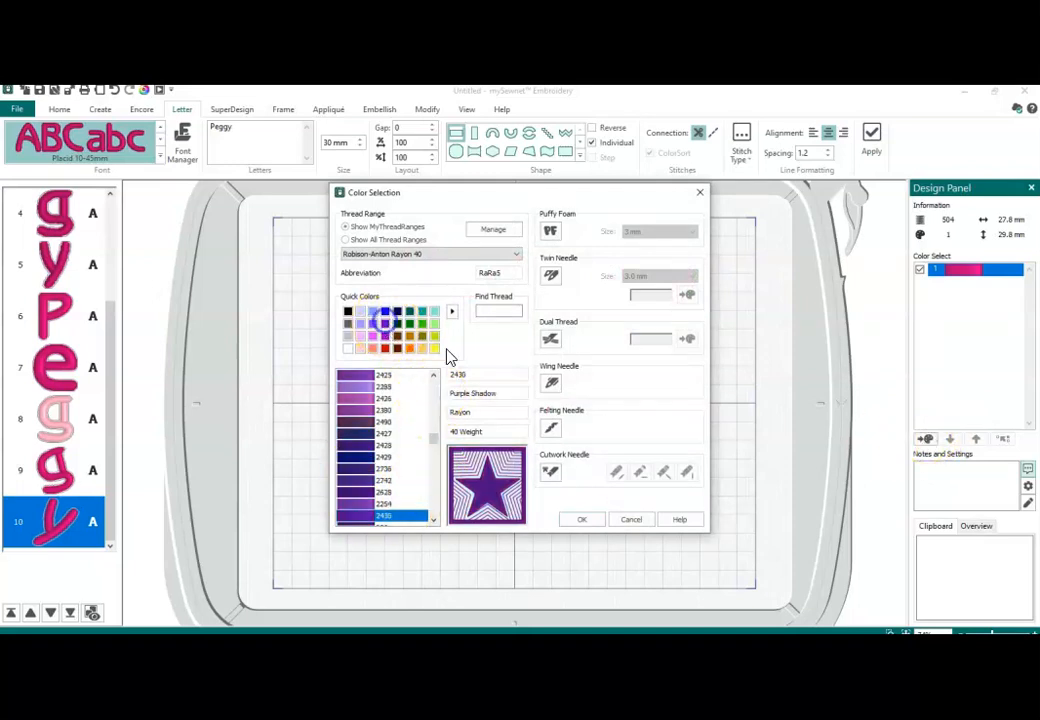
{"action": "left_click", "coordinate": [578, 522]}
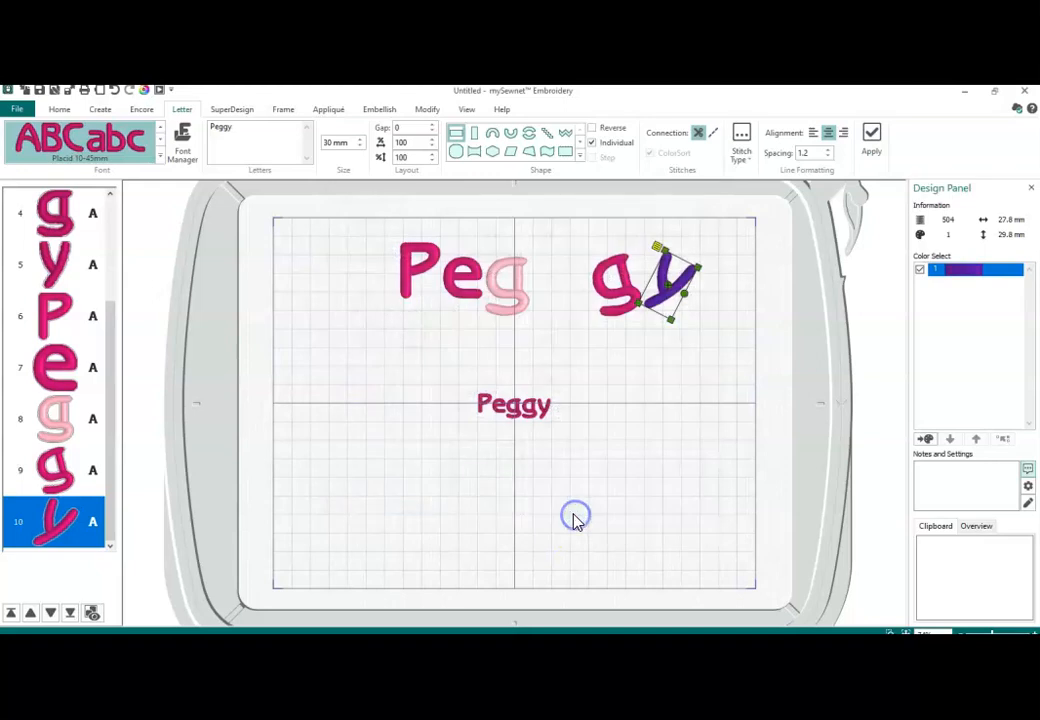
{"action": "left_click", "coordinate": [644, 427]}
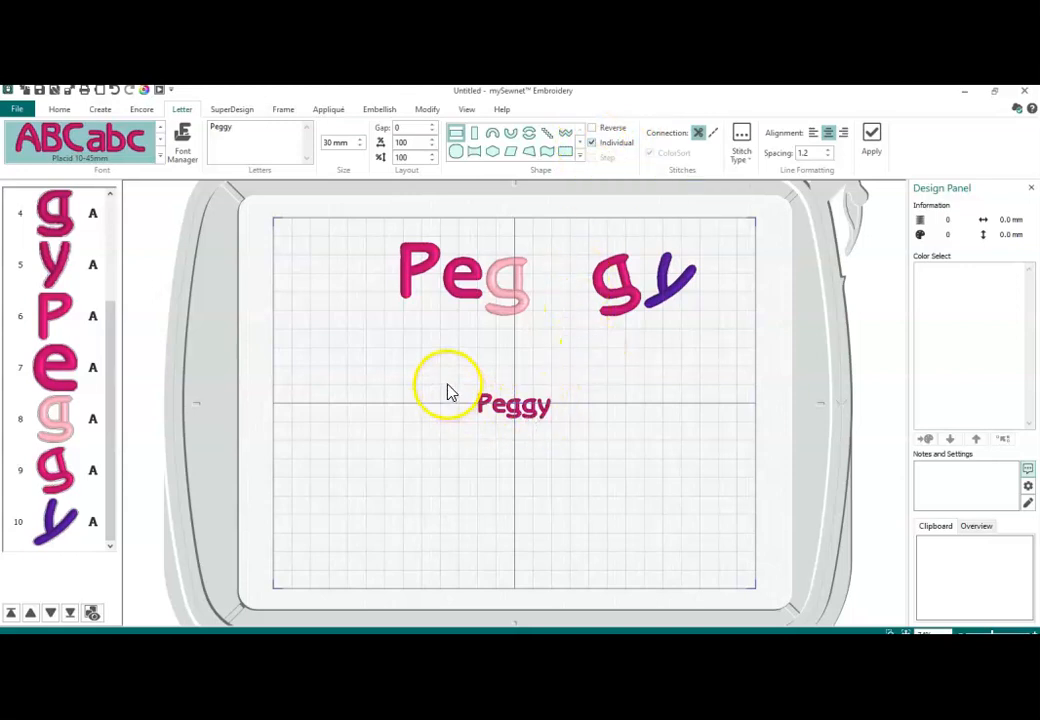
Turn off individual letters, place the name at 30 mm as one block, and move it below the small name
{"action": "left_click", "coordinate": [593, 144]}
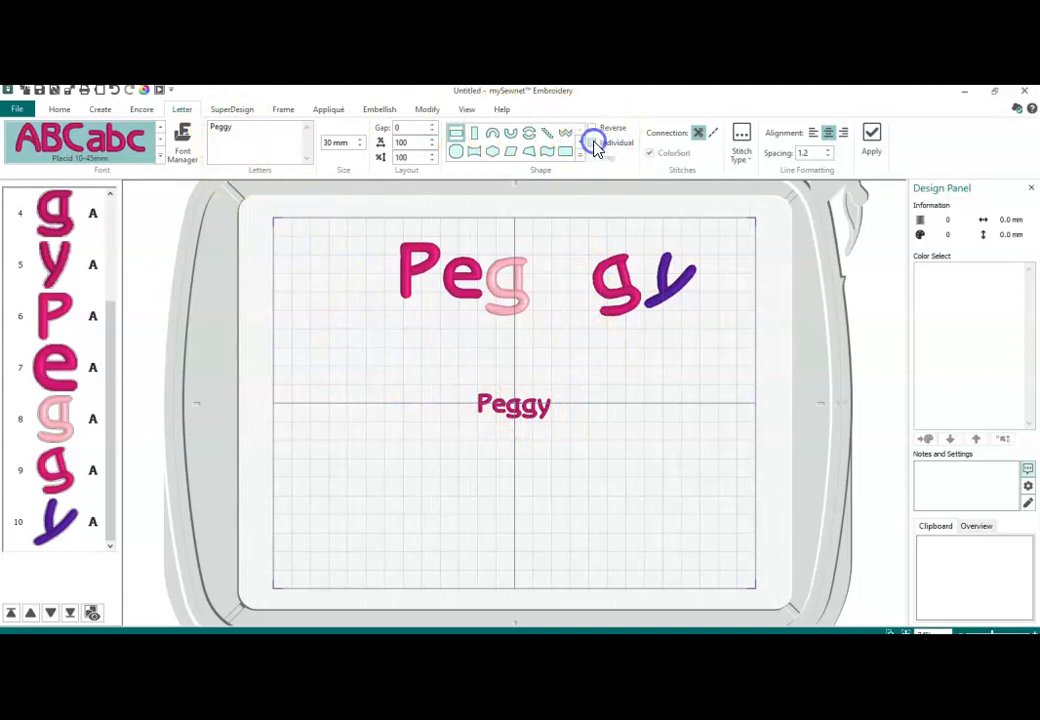
{"action": "left_click", "coordinate": [872, 140]}
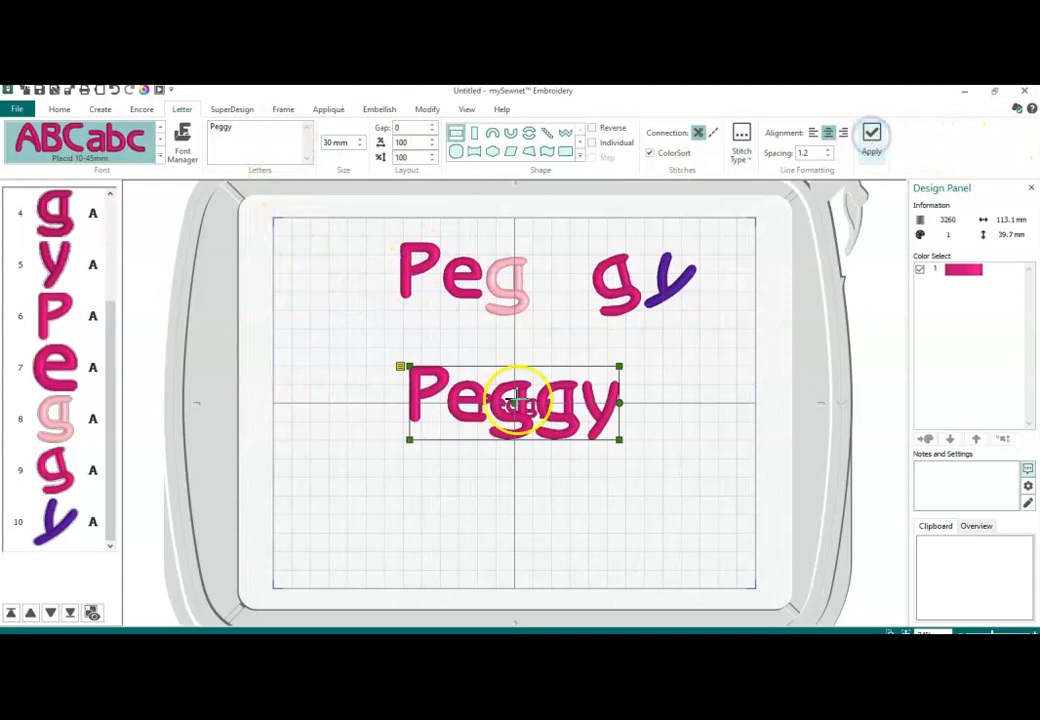
{"action": "left_click_drag", "start_coordinate": [592, 413], "coordinate": [580, 495]}
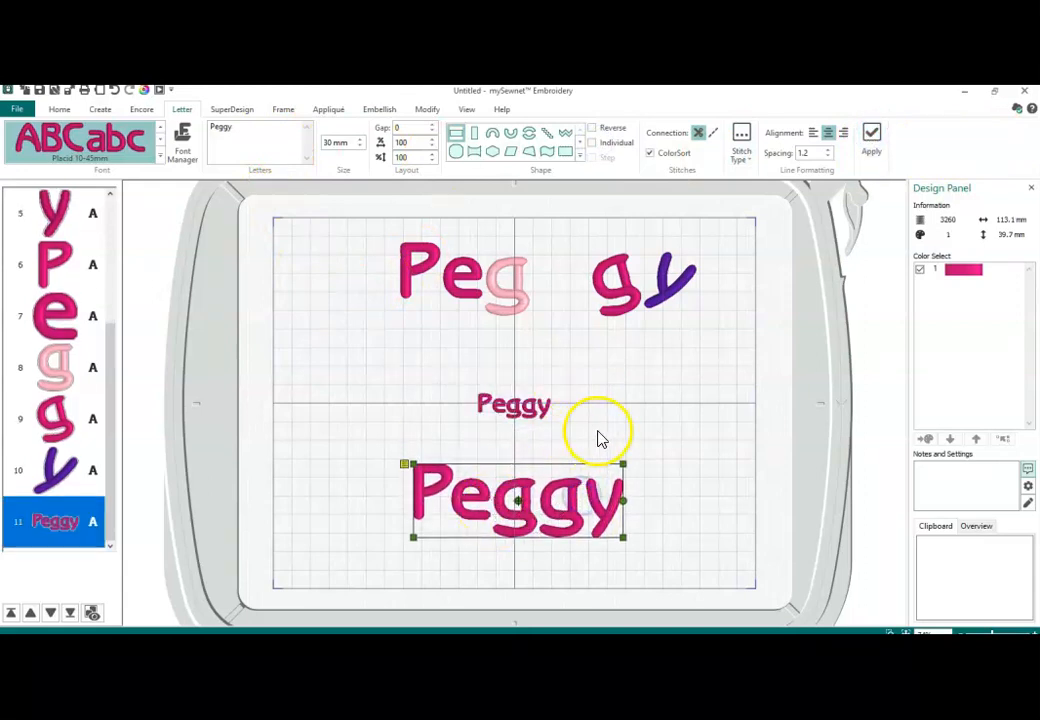
Select the one-block name and several separate letters in turn to compare how each kind of lettering is handled
{"action": "left_click", "coordinate": [629, 411]}
{"action": "left_click", "coordinate": [563, 506]}
{"action": "left_click", "coordinate": [515, 488]}
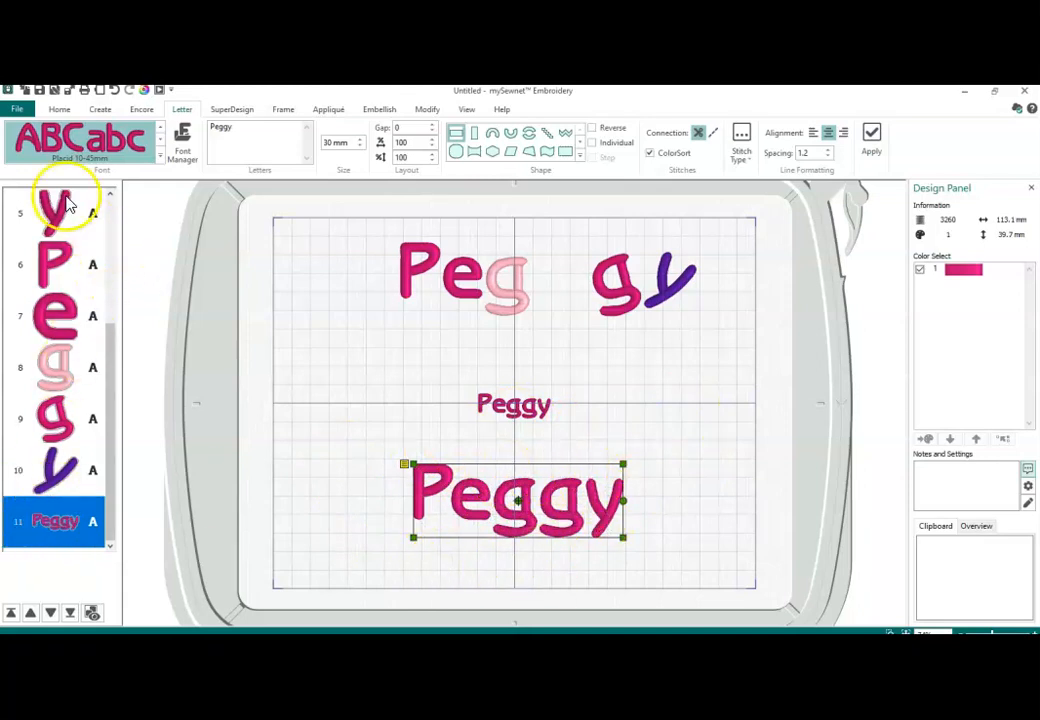
{"action": "left_click", "coordinate": [43, 320]}
{"action": "left_click", "coordinate": [52, 220]}
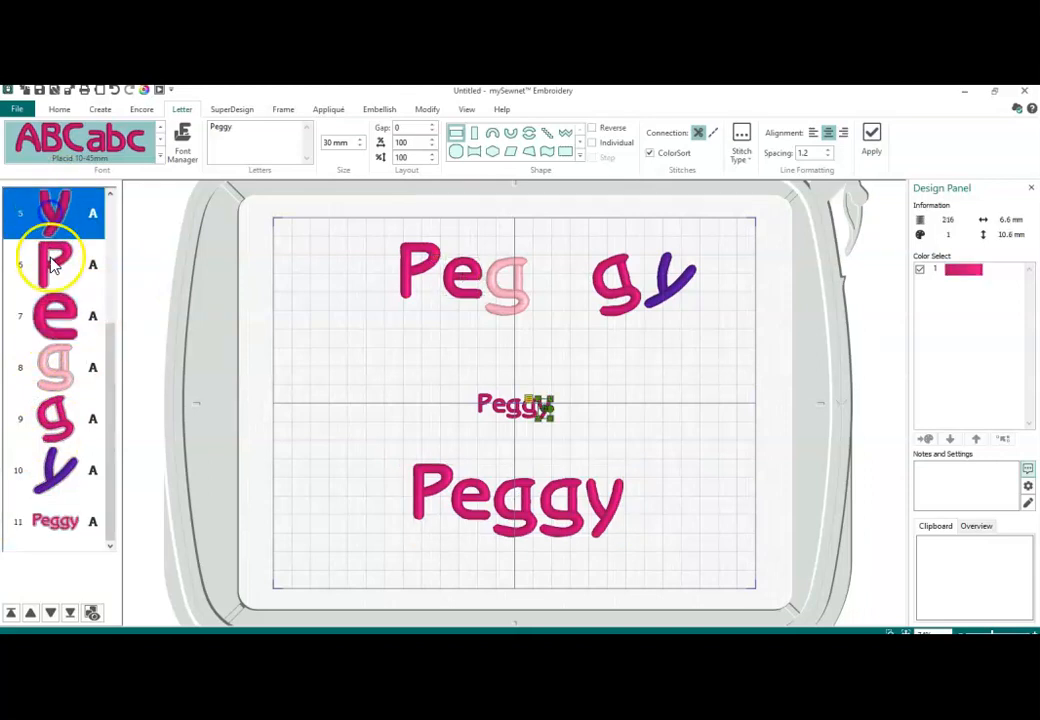
{"action": "left_click", "coordinate": [55, 418]}
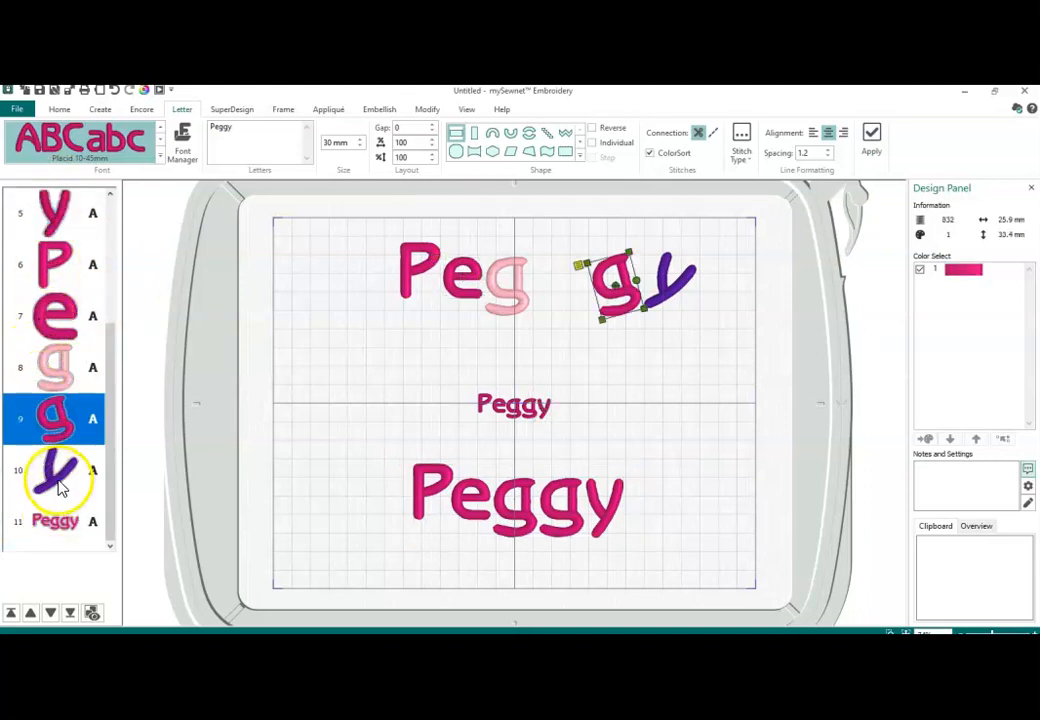
Select the tilted y, the light pink g, and other separate letters in turn to examine them as individual objects
{"action": "left_click", "coordinate": [58, 482]}
{"action": "left_click", "coordinate": [57, 365]}
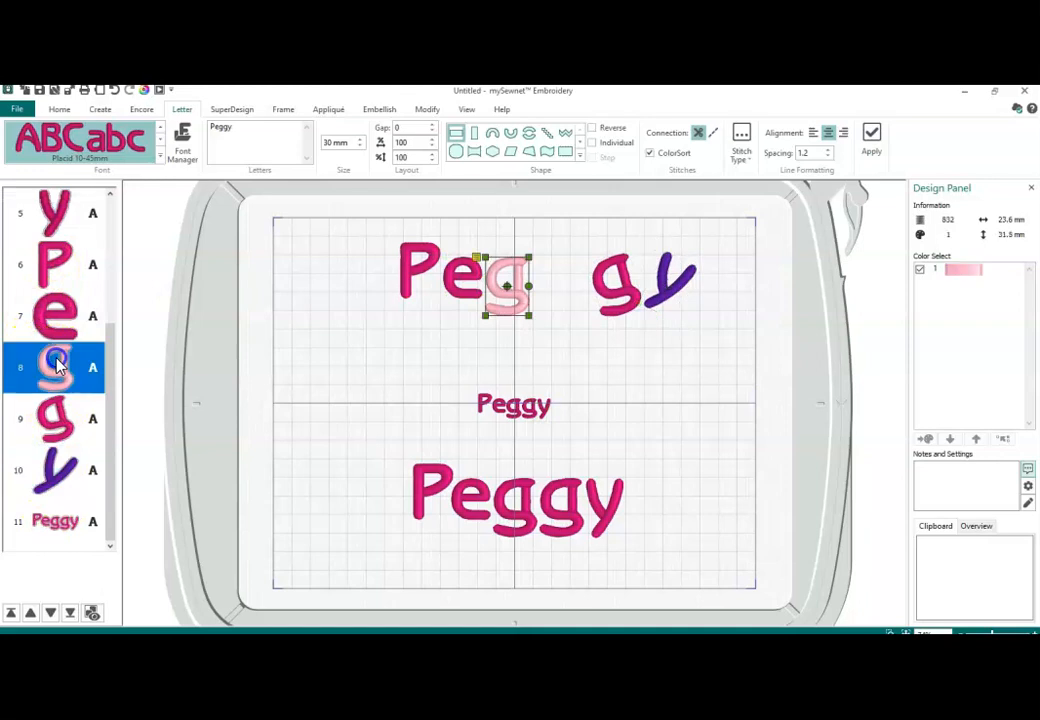
{"action": "left_click", "coordinate": [50, 262]}
{"action": "left_click", "coordinate": [45, 228]}
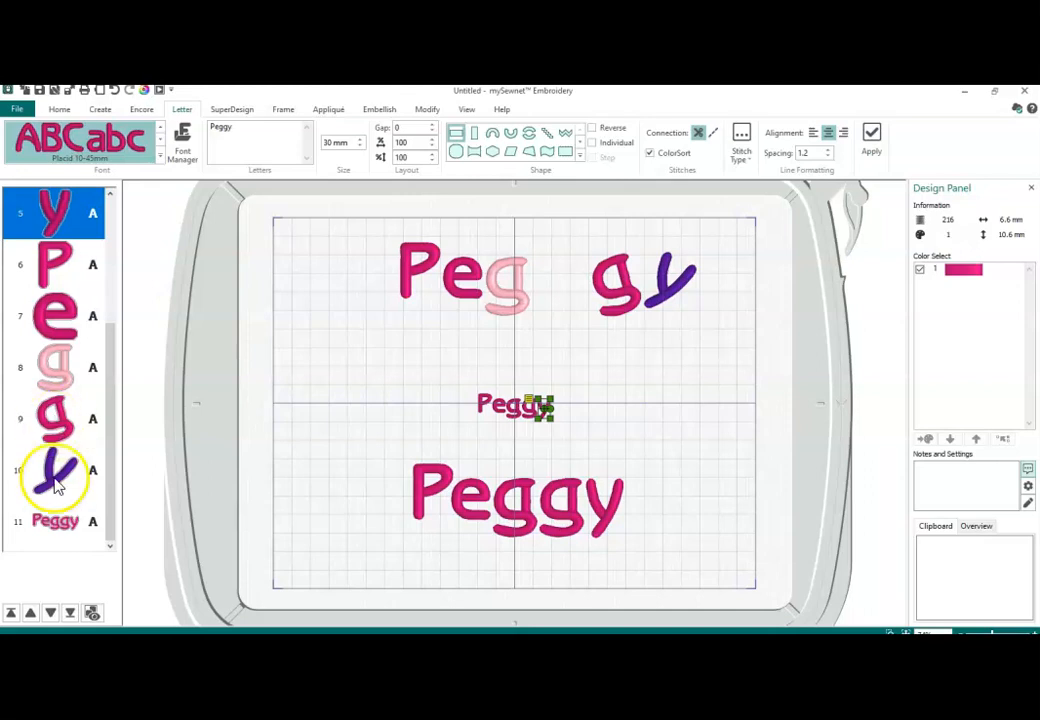
Edit the lettering of the one-block name so its text reads Hello
{"action": "left_click", "coordinate": [45, 530]}
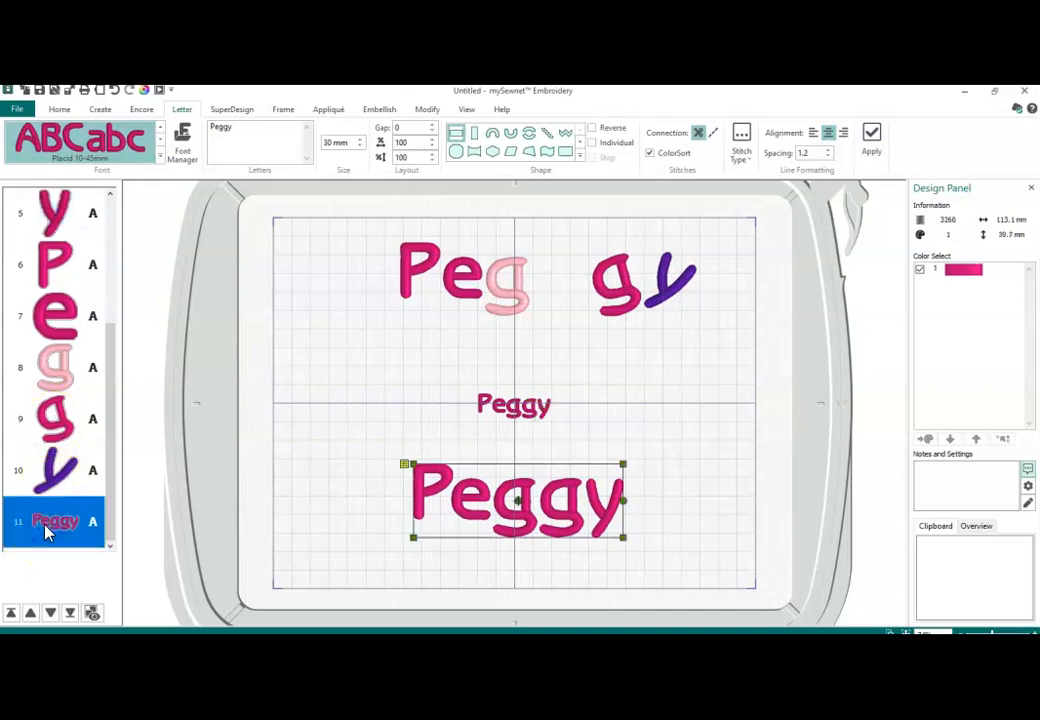
{"action": "right_click", "coordinate": [566, 481]}
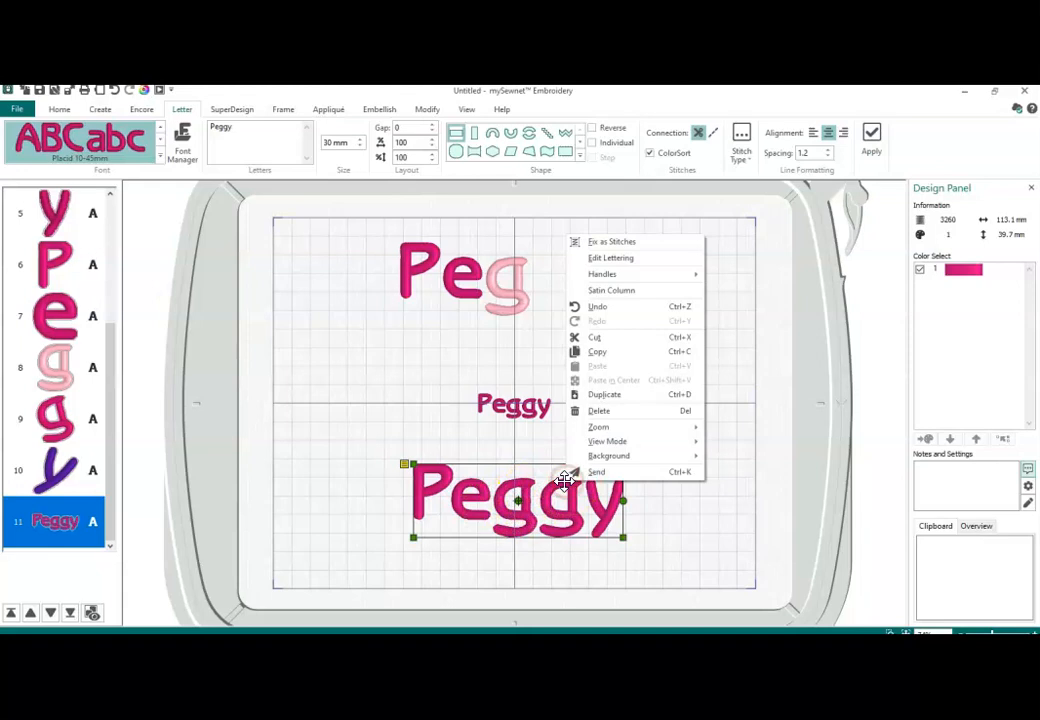
{"action": "left_click", "coordinate": [600, 260]}
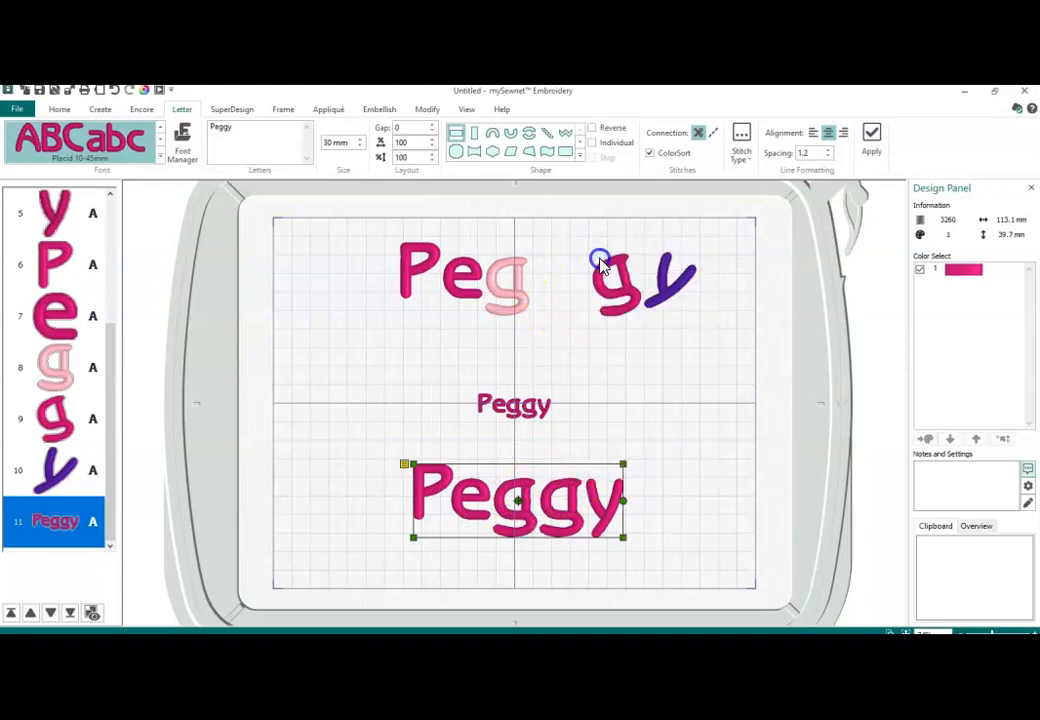
{"action": "left_click_drag", "start_coordinate": [557, 185], "coordinate": [344, 203]}
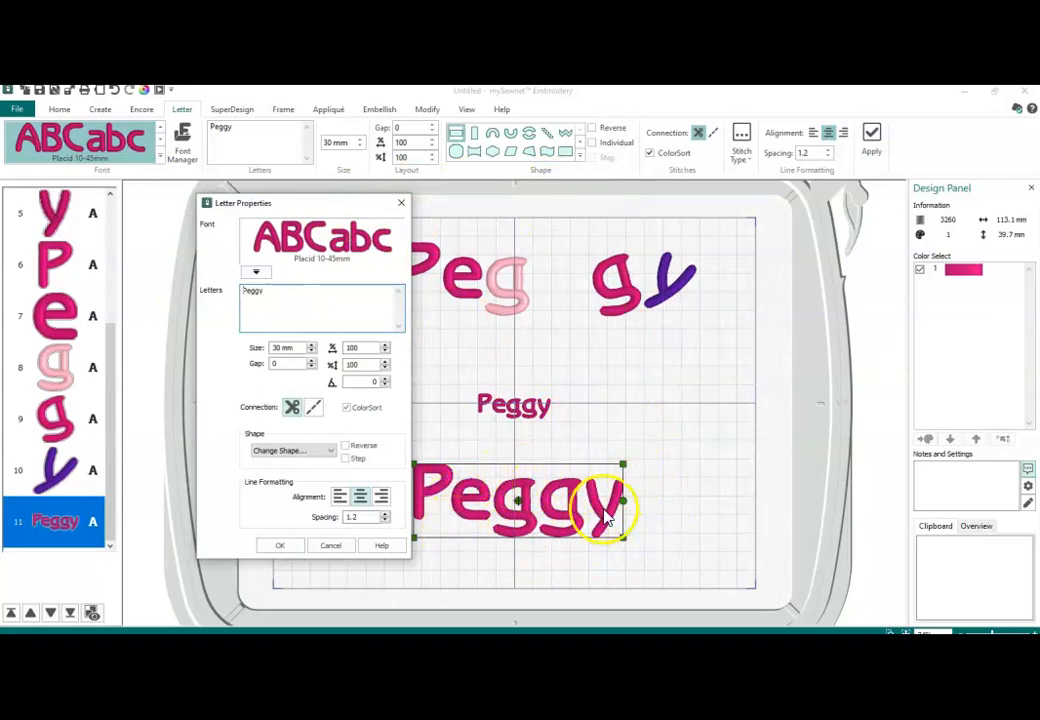
{"action": "left_click_drag", "start_coordinate": [311, 207], "coordinate": [490, 188]}
{"action": "left_click", "coordinate": [461, 344]}
{"action": "left_click", "coordinate": [446, 271]}
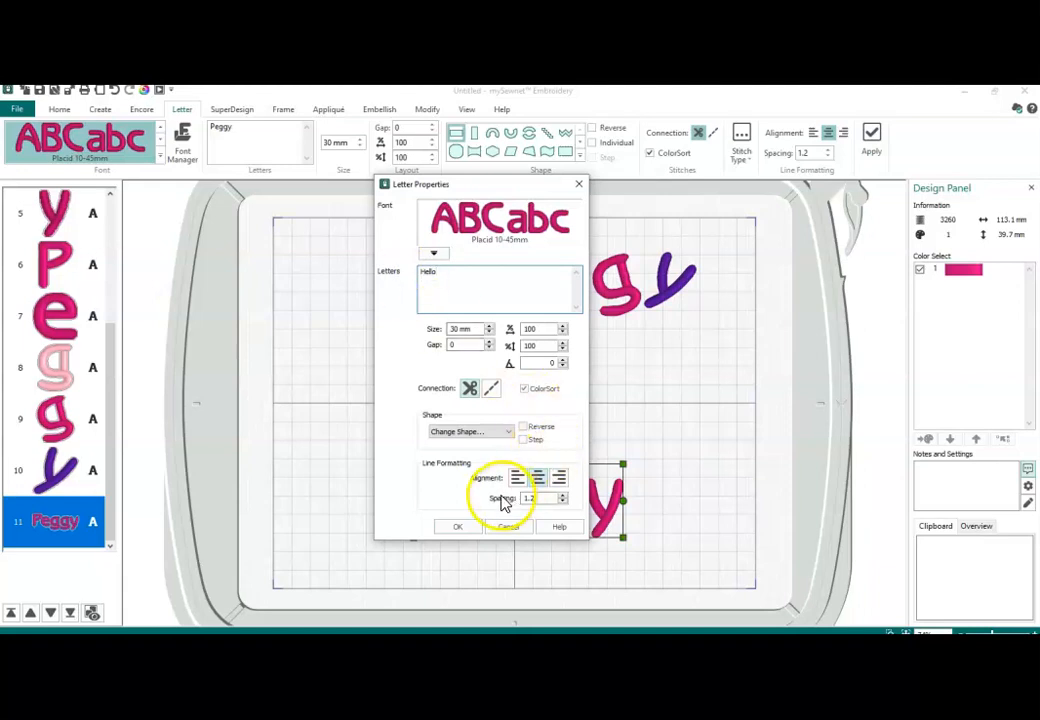
{"action": "left_click", "coordinate": [462, 530]}
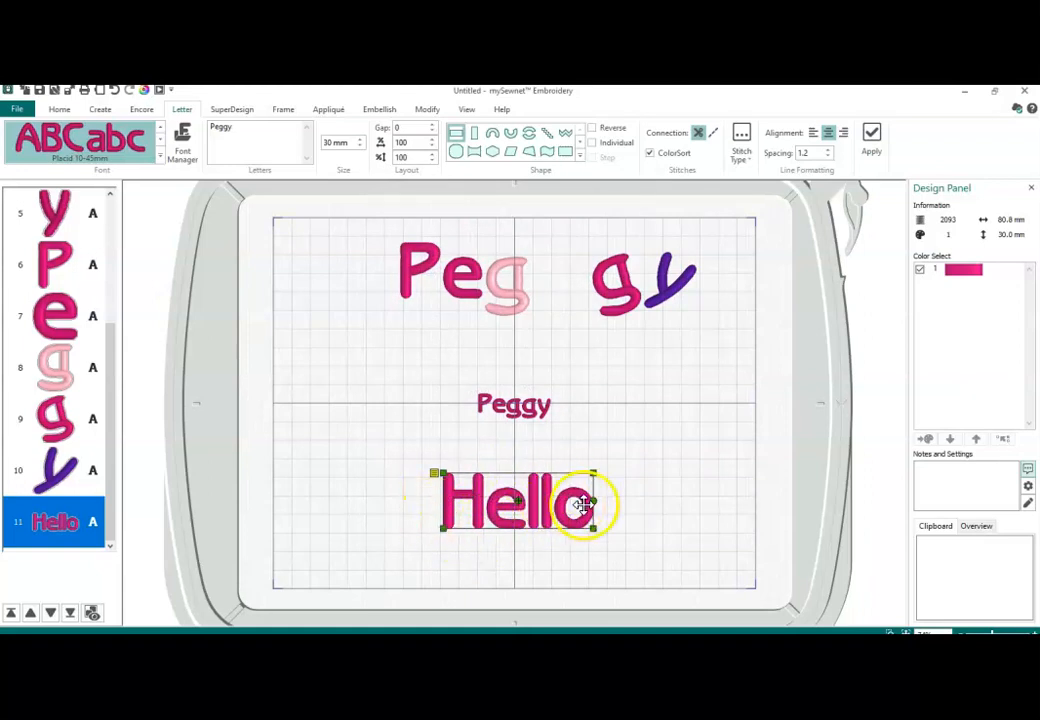
Tighten the letter spacing of the Hello block by setting its gap to -4
{"action": "right_click", "coordinate": [568, 501]}
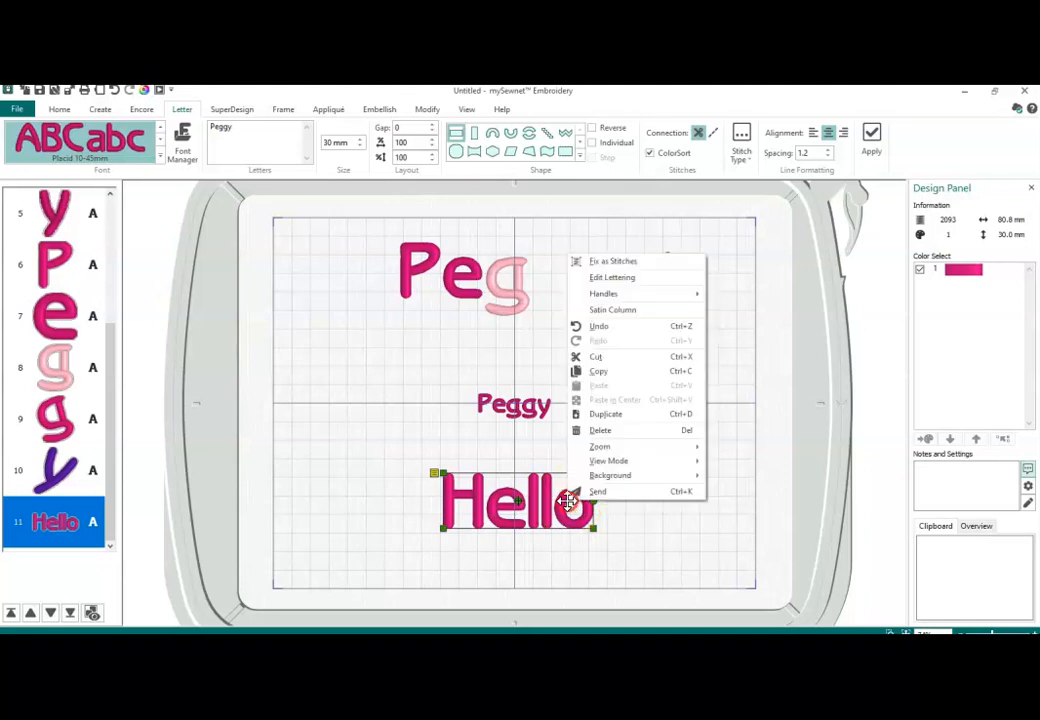
{"action": "left_click", "coordinate": [610, 277]}
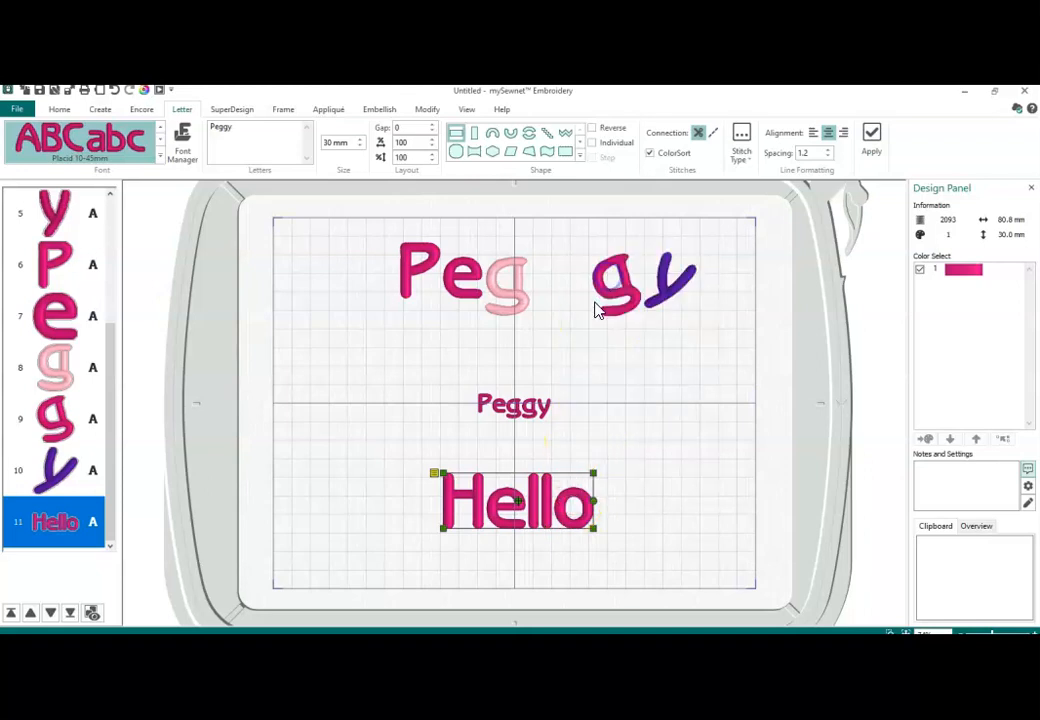
{"action": "left_click", "coordinate": [492, 346]}
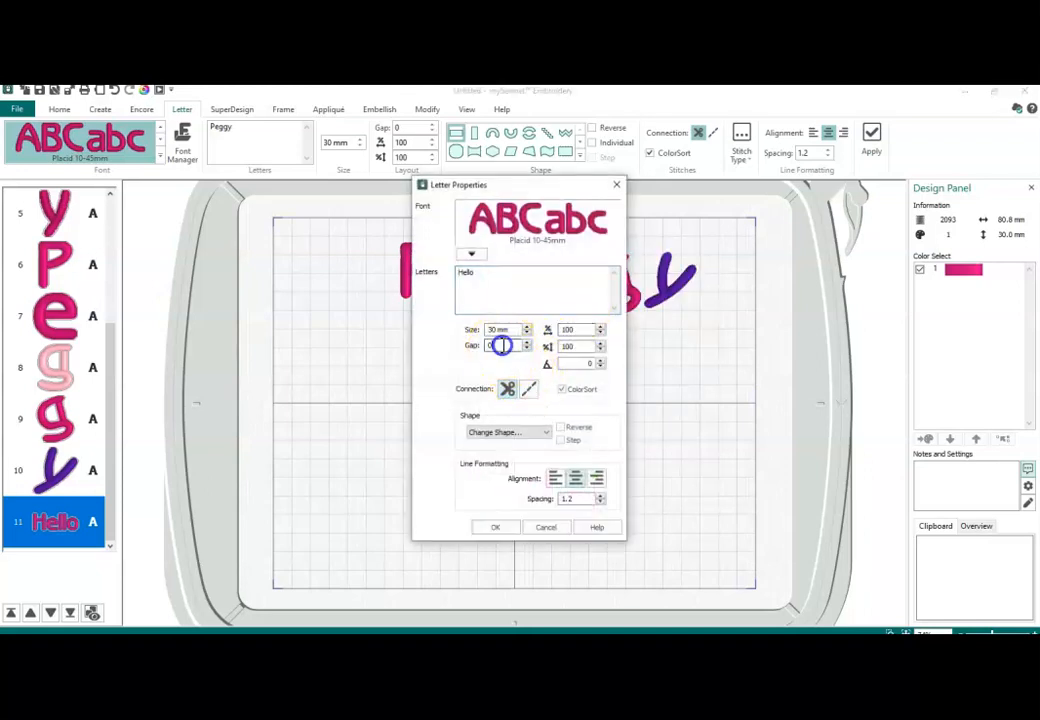
{"action": "left_click_drag", "start_coordinate": [502, 349], "coordinate": [480, 349]}
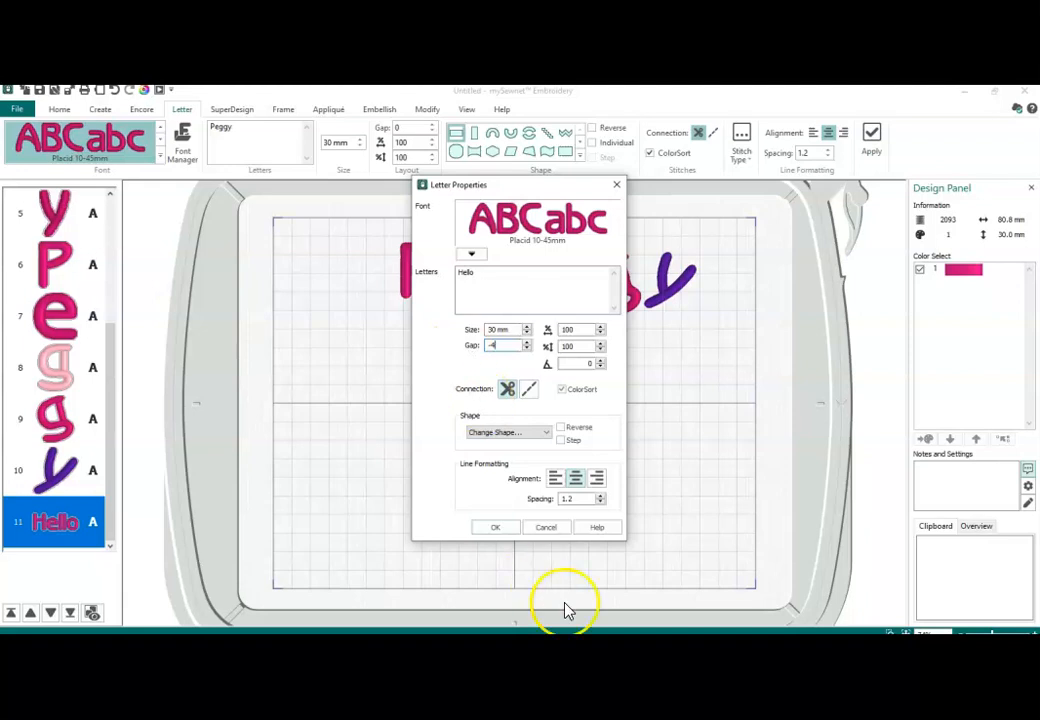
{"action": "left_click", "coordinate": [495, 527]}
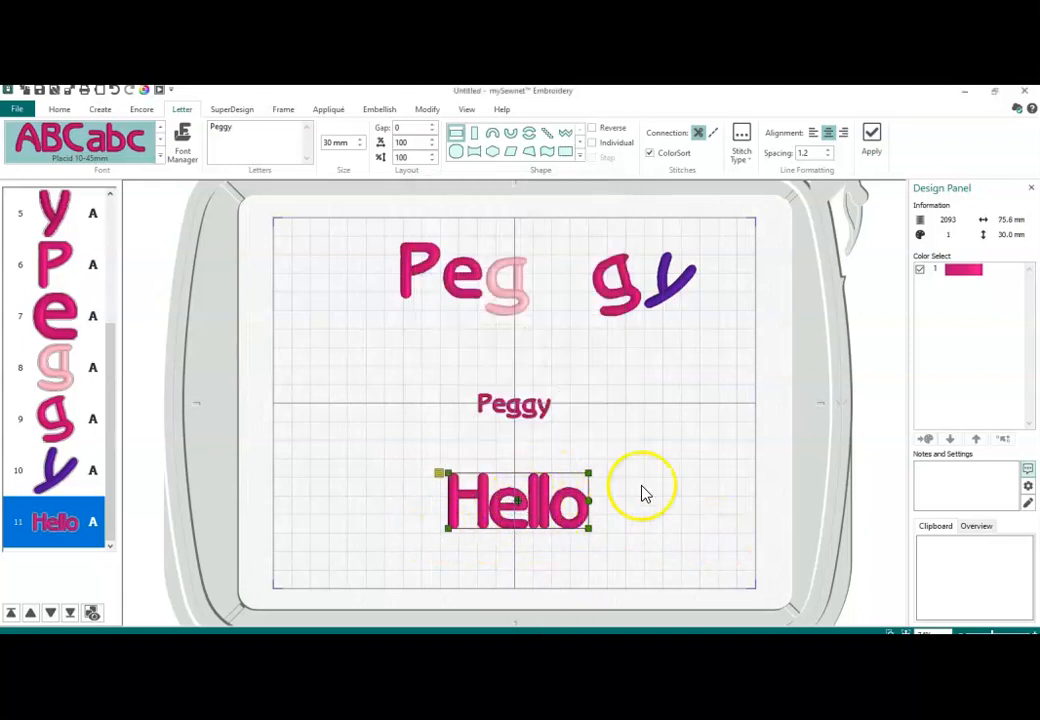
Widen the letter spacing of the Hello block by setting its gap to 3
{"action": "right_click", "coordinate": [541, 518]}
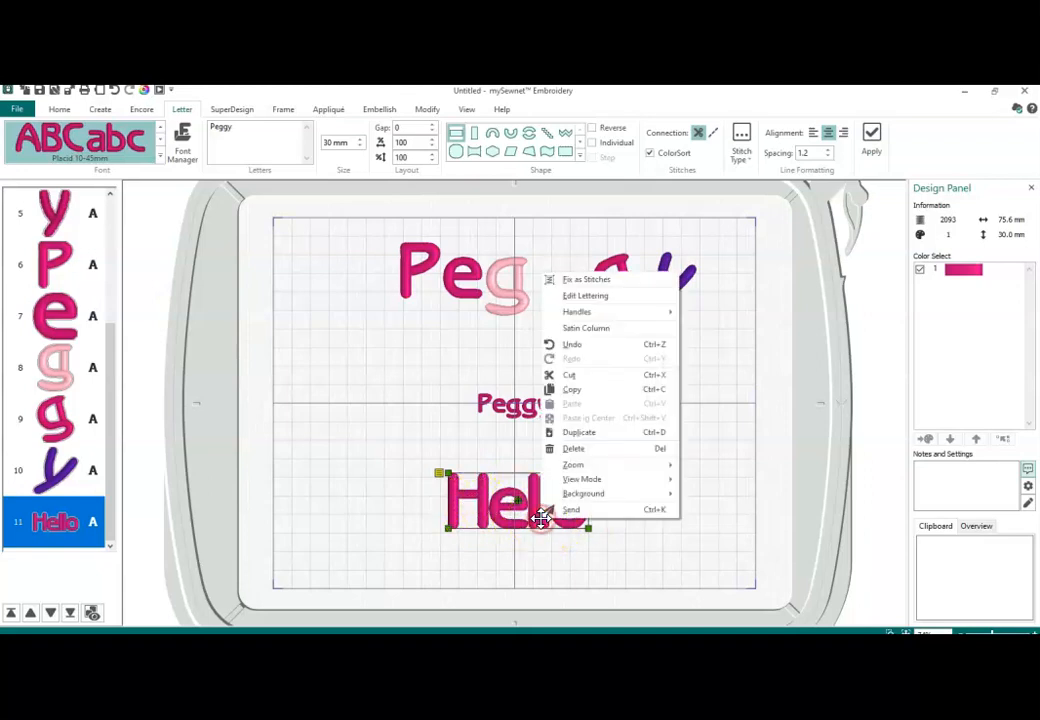
{"action": "left_click", "coordinate": [578, 298]}
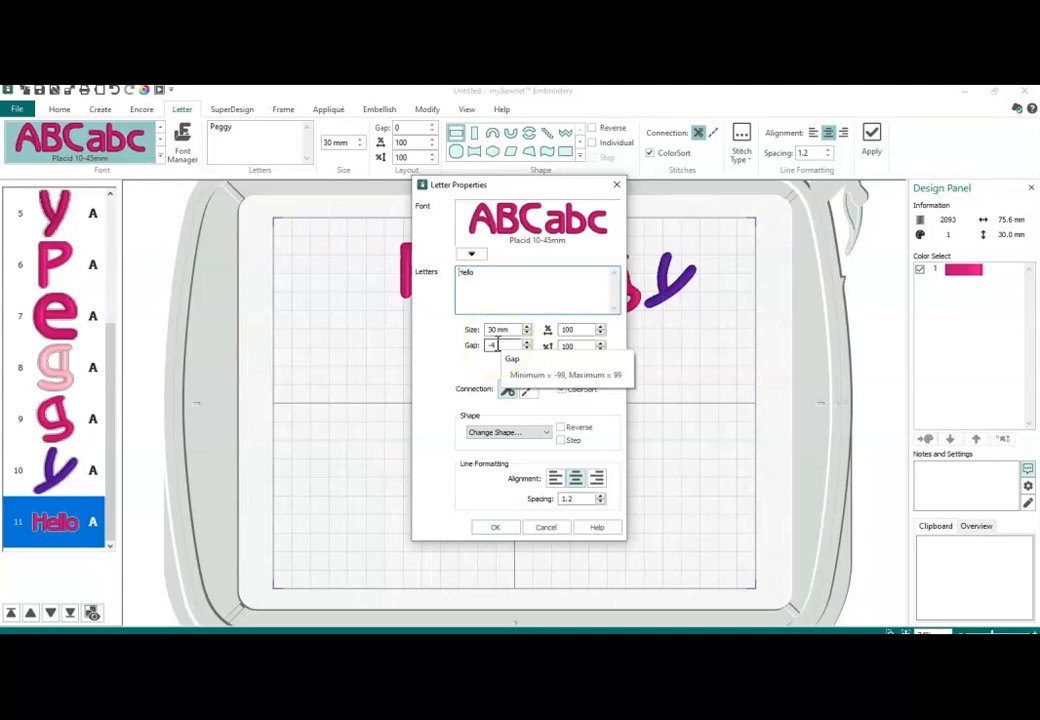
{"action": "left_click", "coordinate": [496, 345]}
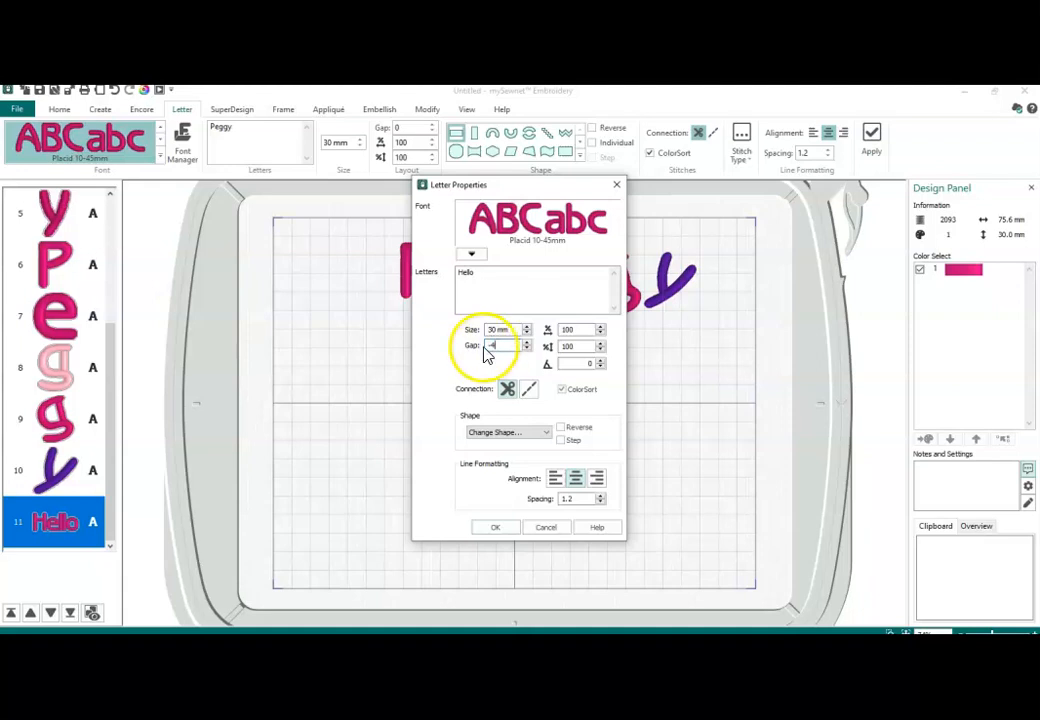
{"action": "left_click", "coordinate": [494, 346]}
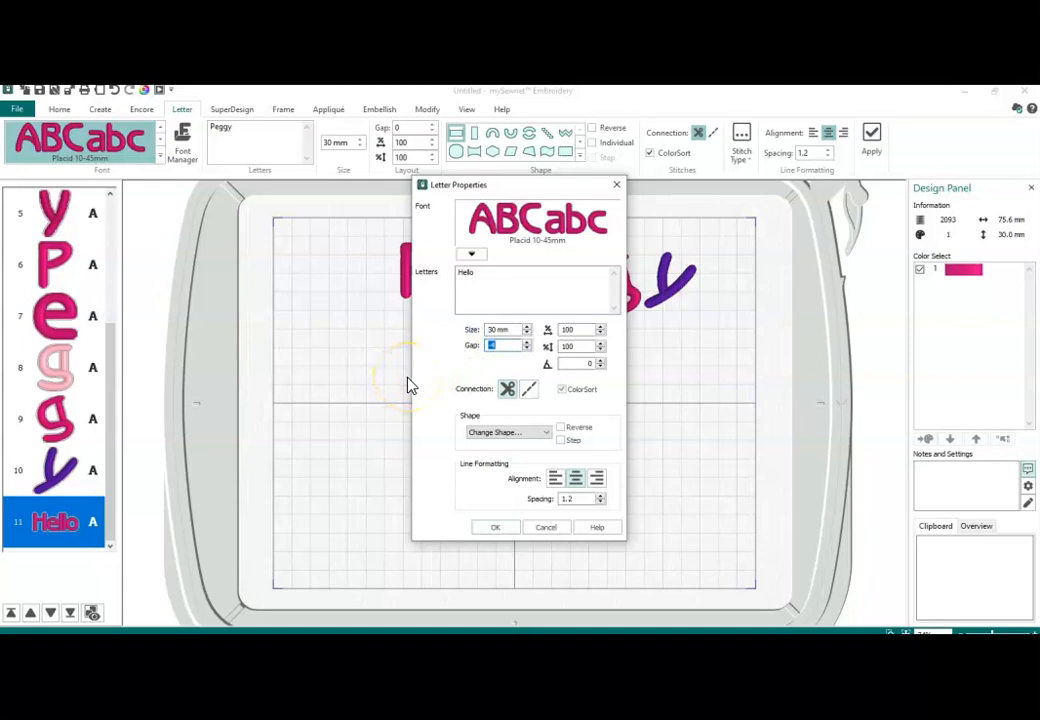
{"action": "type", "text": "3"}
{"action": "left_click", "coordinate": [573, 188]}
{"action": "left_click_drag", "start_coordinate": [573, 188], "coordinate": [792, 190]}
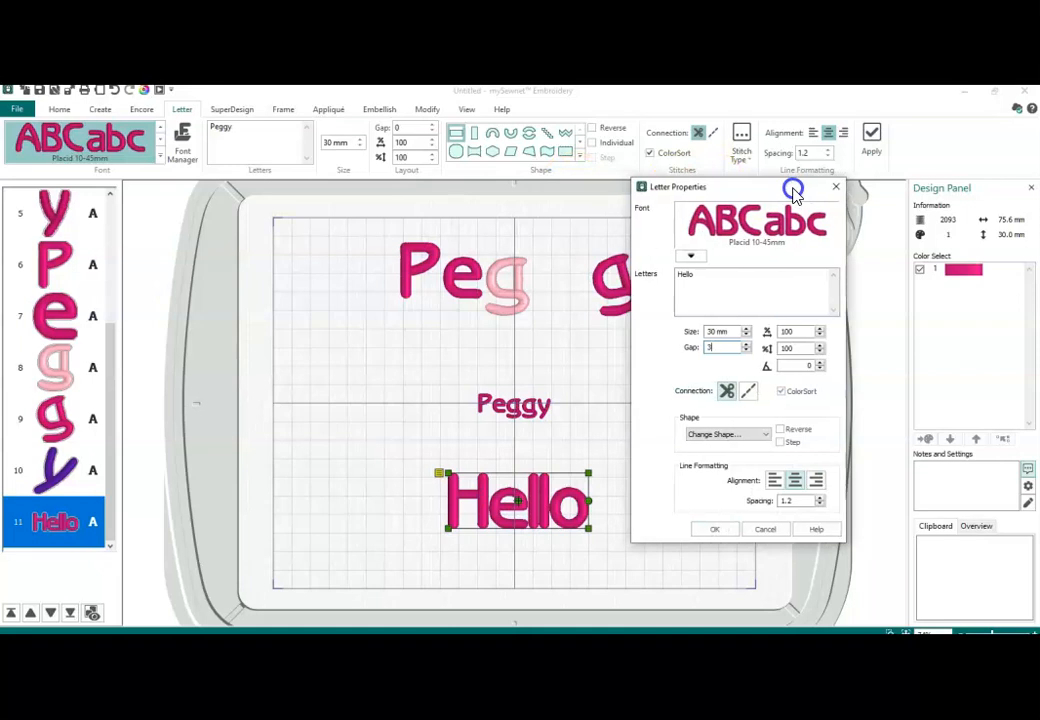
{"action": "left_click", "coordinate": [713, 530]}
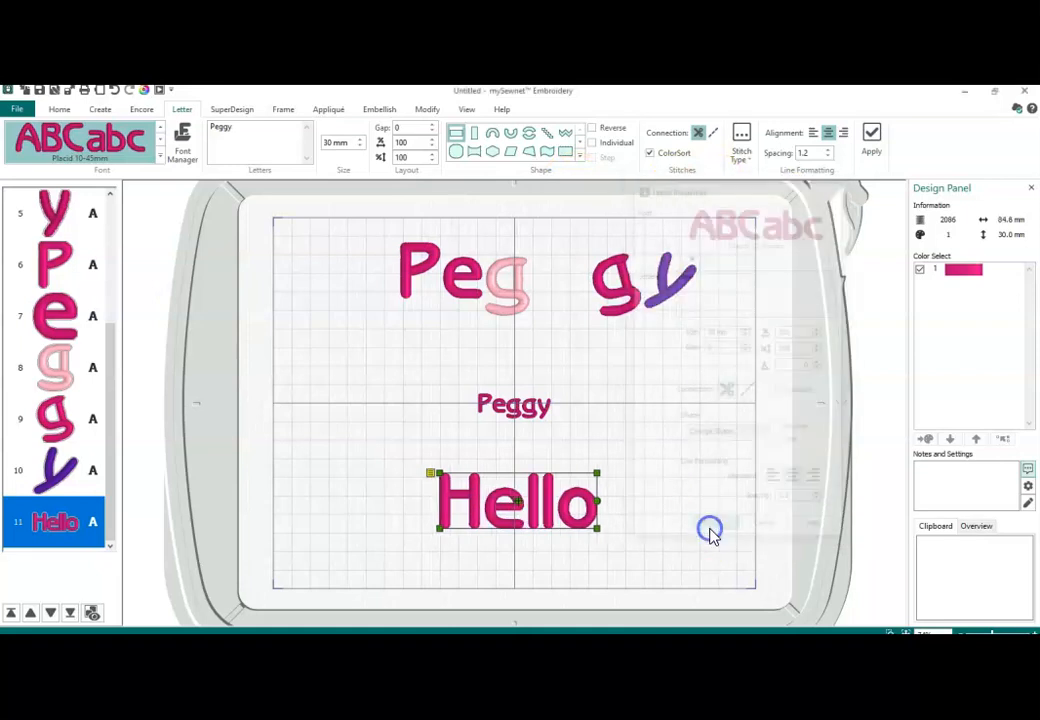
Spread the Hello letters further apart by setting the gap to 7
{"action": "right_click", "coordinate": [575, 500]}
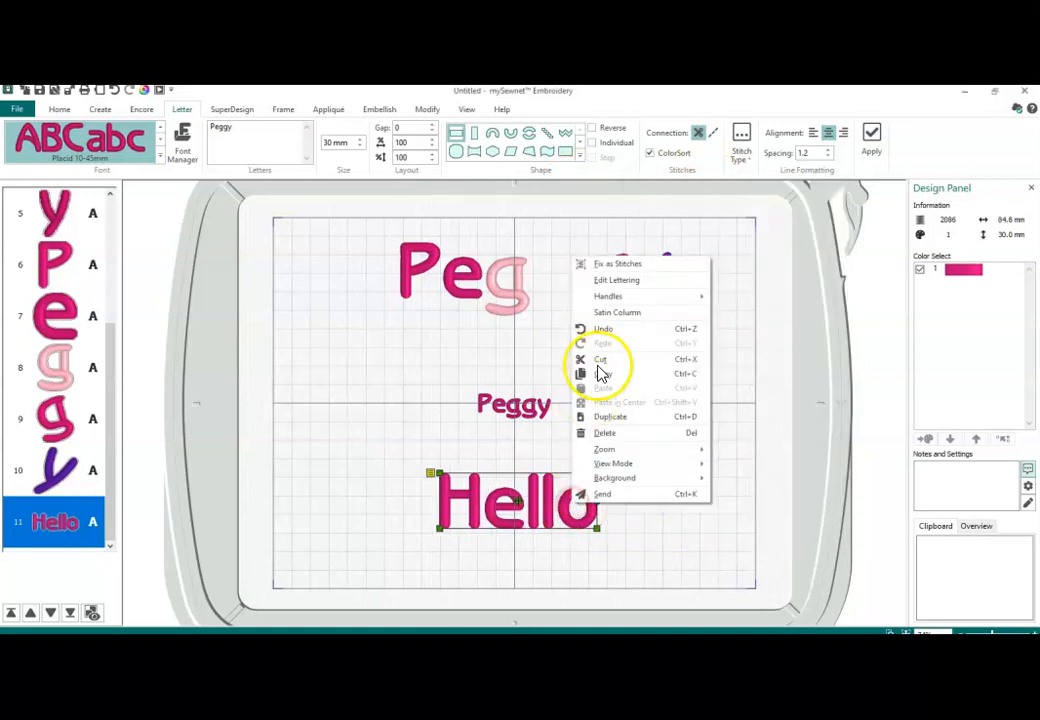
{"action": "left_click", "coordinate": [618, 281]}
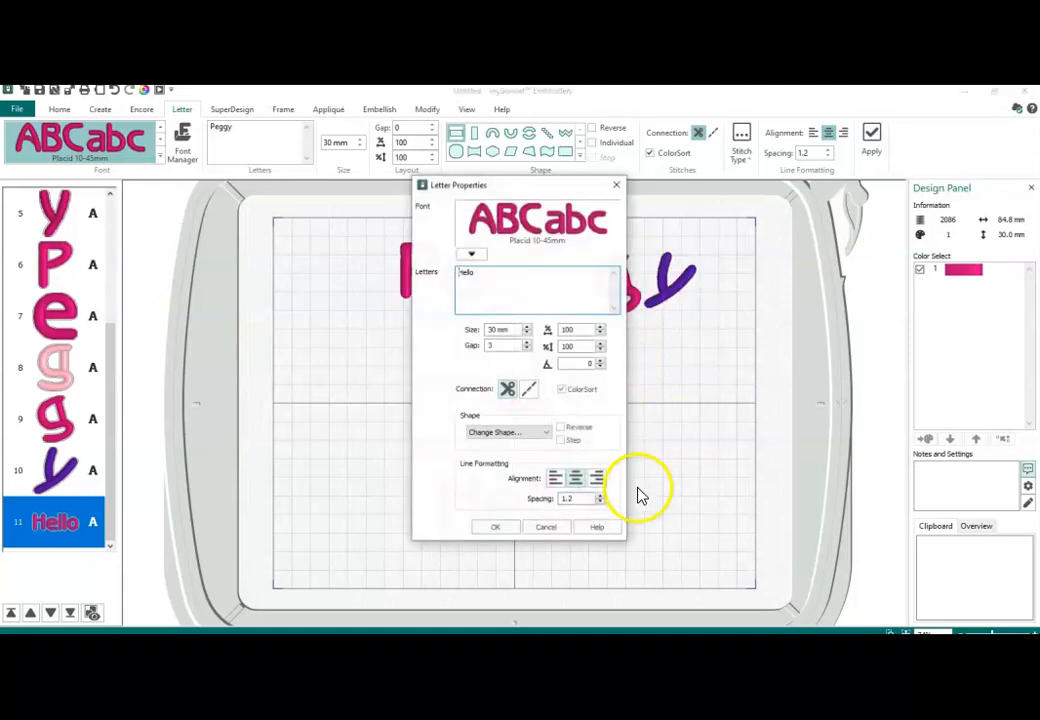
{"action": "left_click", "coordinate": [501, 345]}
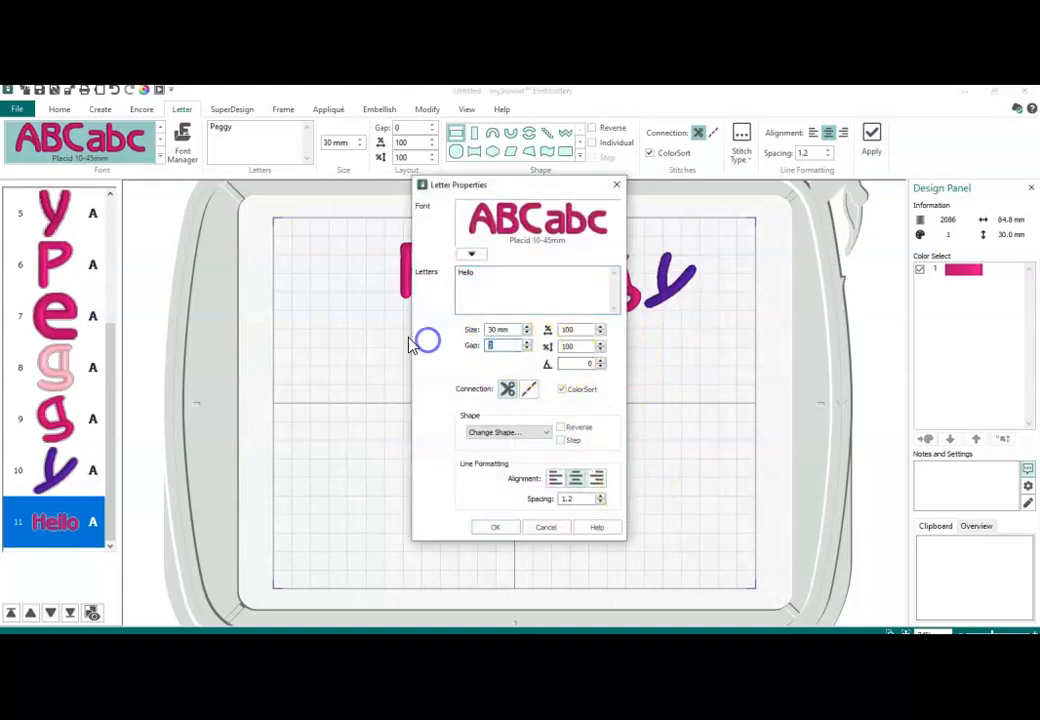
{"action": "type", "text": "7"}
{"action": "left_click", "coordinate": [500, 527]}
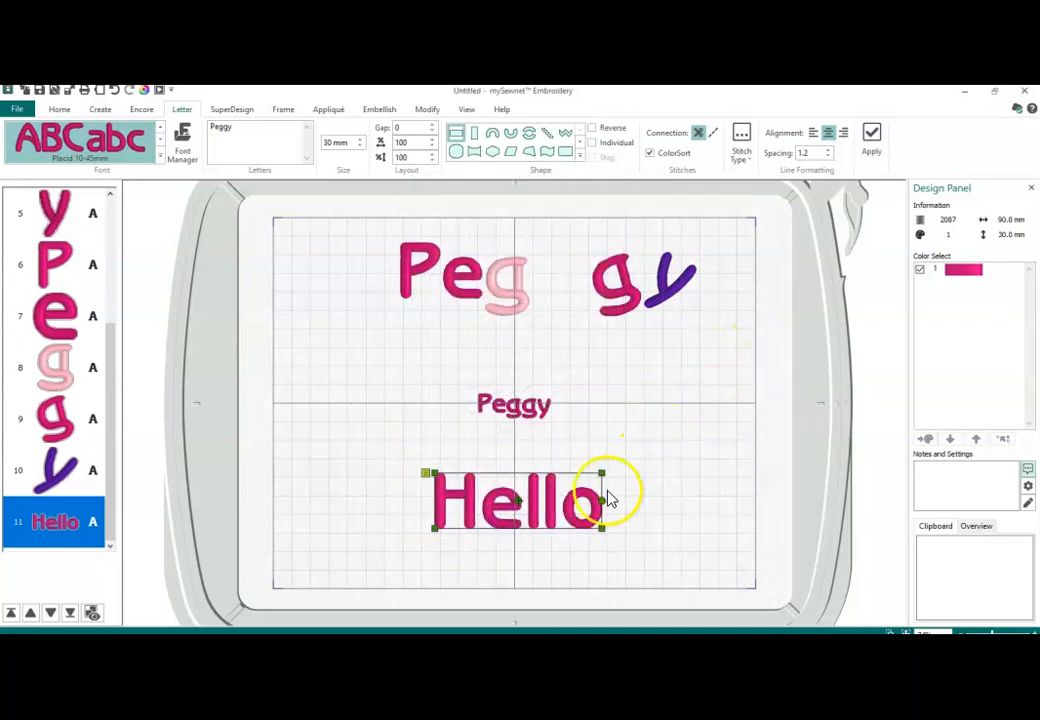
Change the shape of the Hello lettering to Full Circle
{"action": "right_click", "coordinate": [556, 488]}
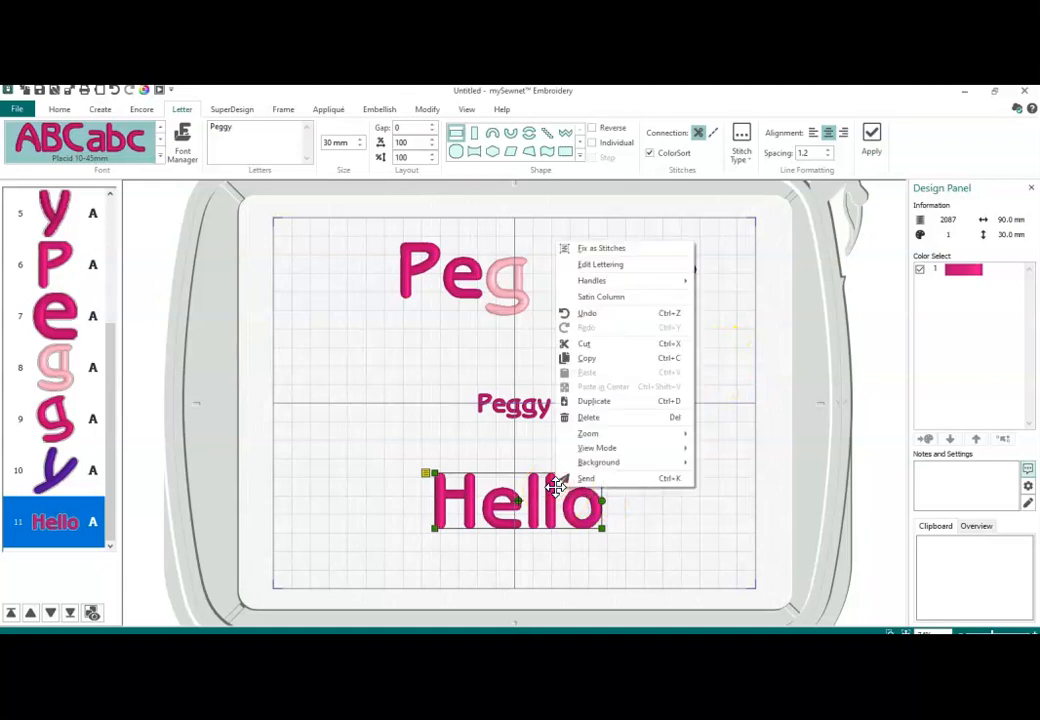
{"action": "left_click", "coordinate": [598, 266]}
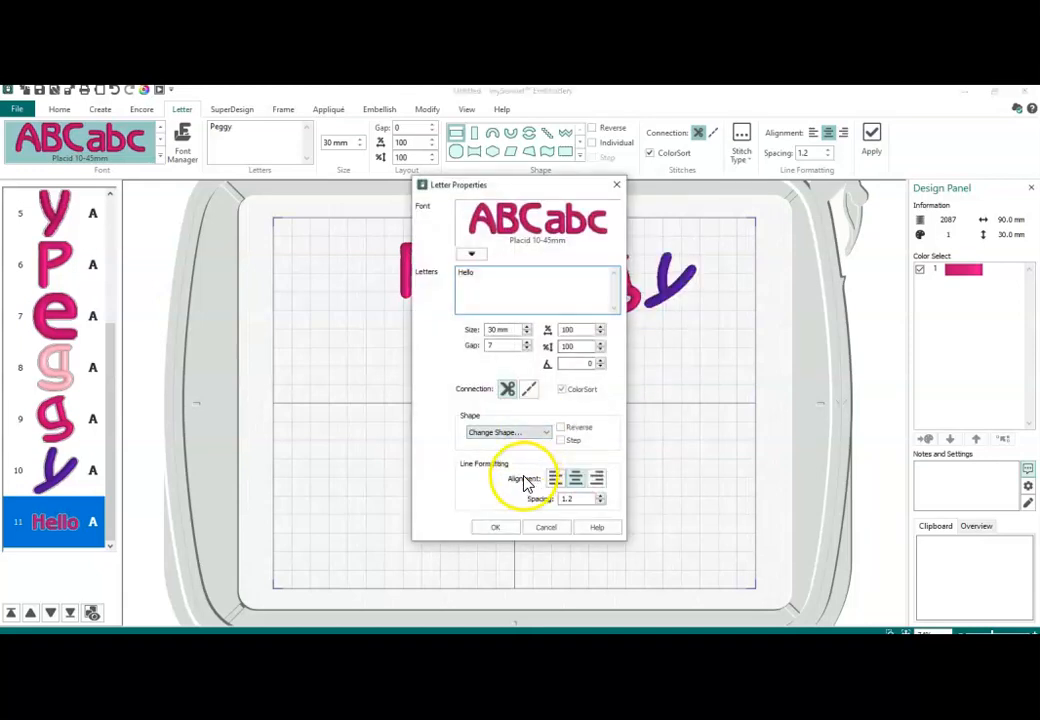
{"action": "left_click", "coordinate": [508, 433]}
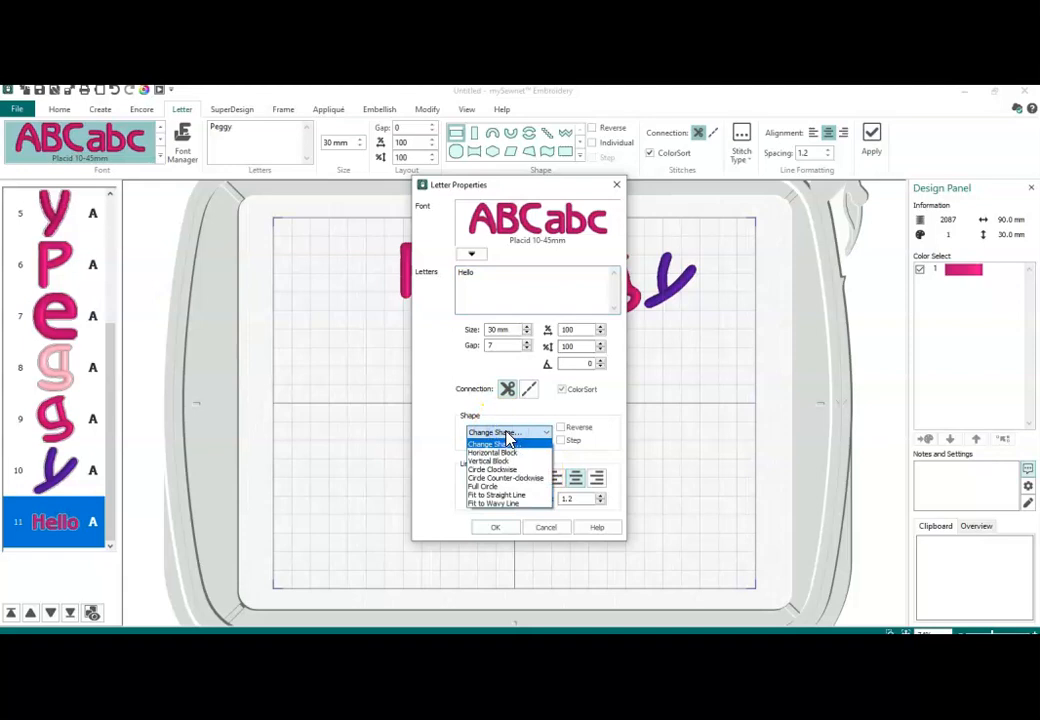
{"action": "left_click", "coordinate": [498, 486]}
{"action": "left_click", "coordinate": [499, 528]}
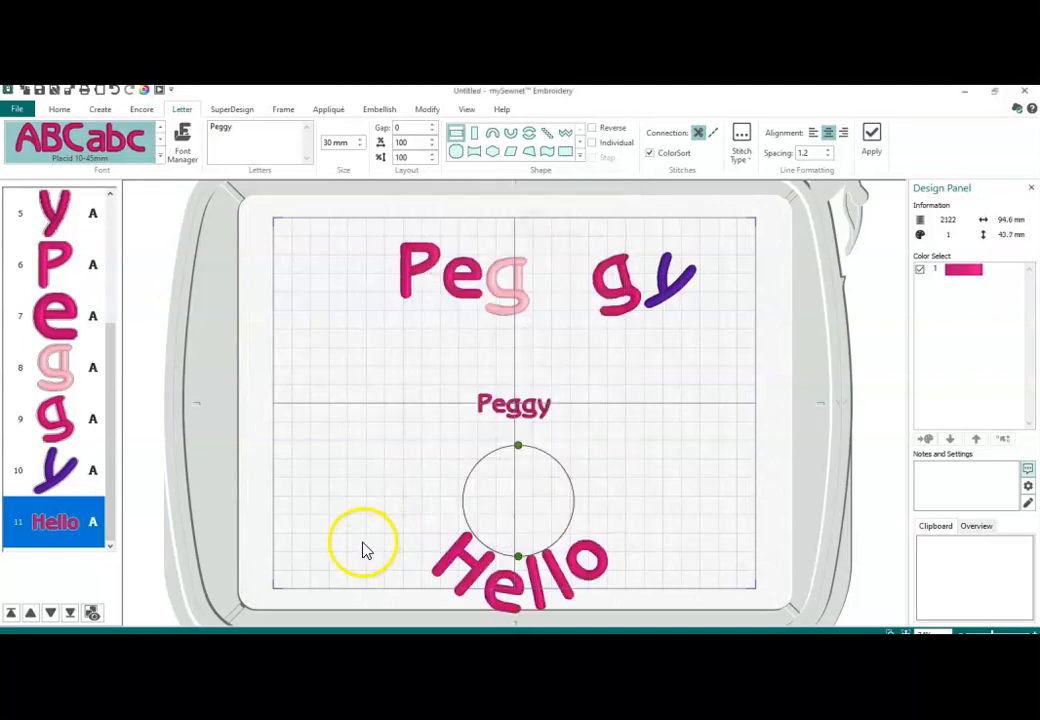
Reposition the circle around the small name, swing Hello to its left side, and move the opposite handle to the lower right
{"action": "left_click_drag", "start_coordinate": [518, 556], "coordinate": [513, 446]}
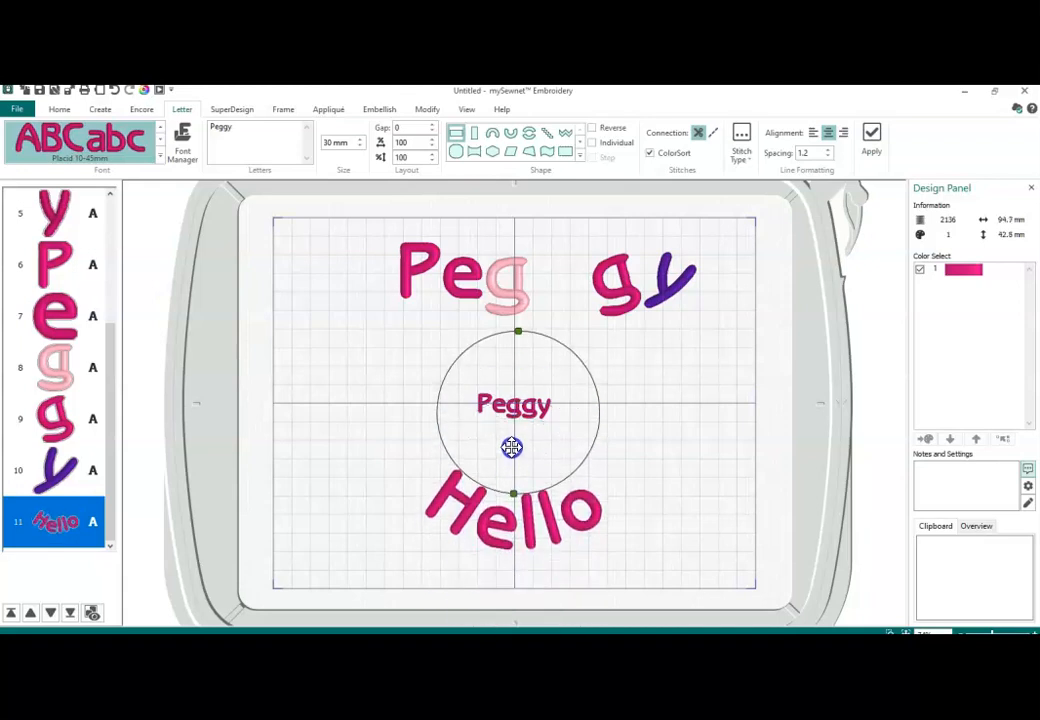
{"action": "left_click_drag", "start_coordinate": [513, 491], "coordinate": [464, 403]}
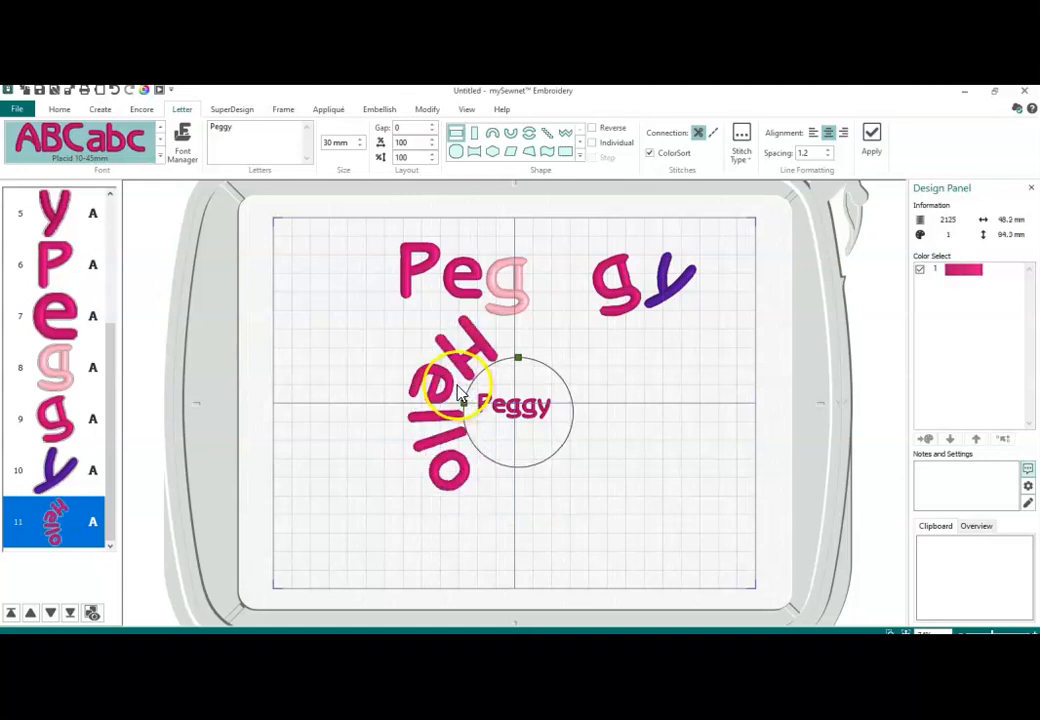
{"action": "left_click_drag", "start_coordinate": [520, 353], "coordinate": [564, 443]}
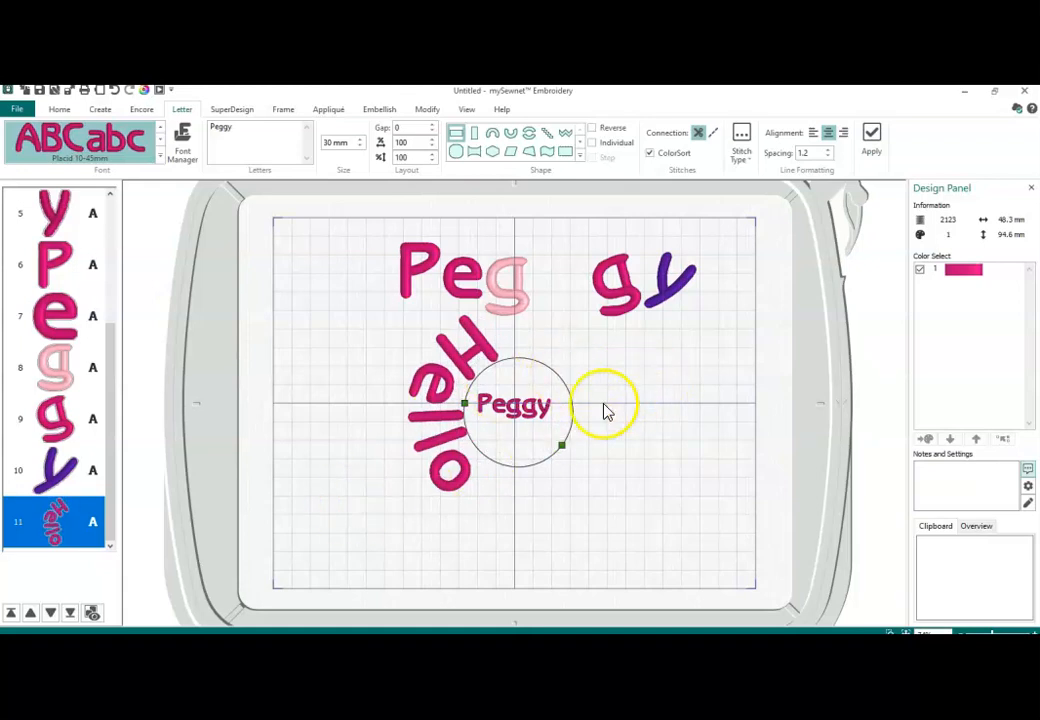
Delete the circular Hello lettering and leave nothing selected in the hoop
{"action": "left_click", "coordinate": [450, 438]}
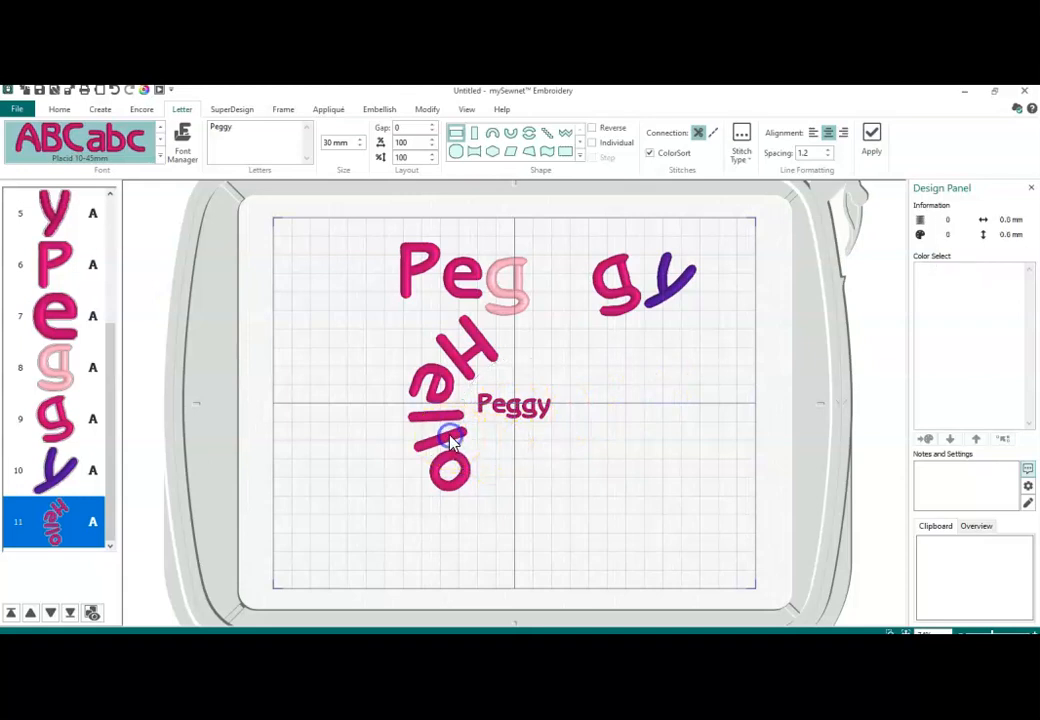
{"action": "left_click", "coordinate": [450, 437]}
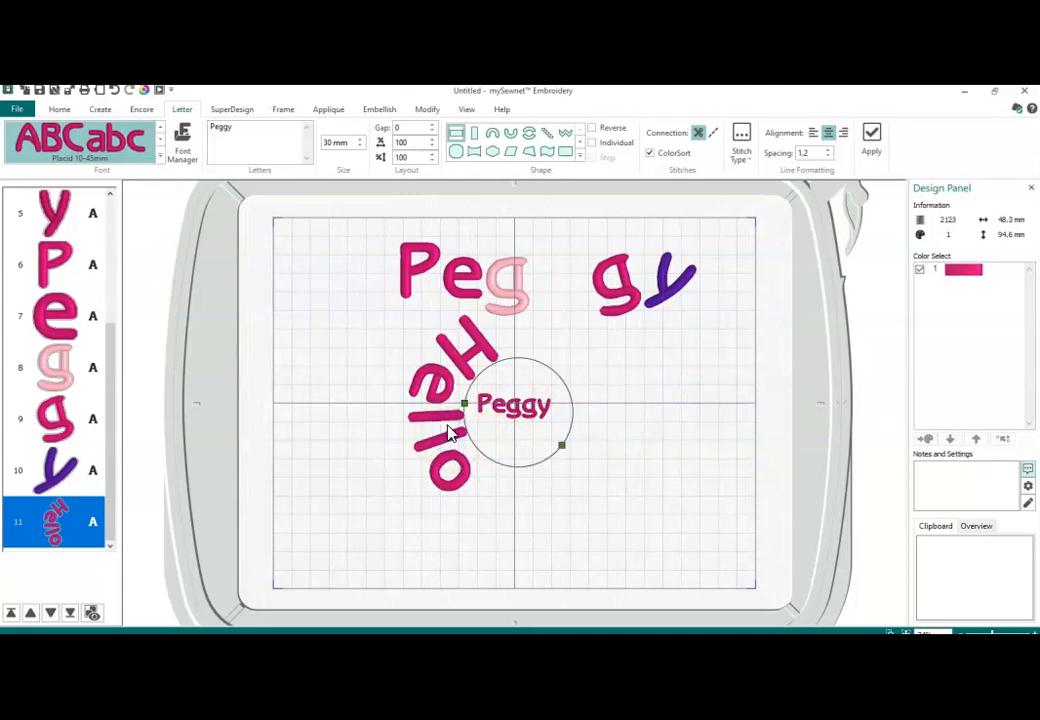
{"action": "key", "text": "Delete"}
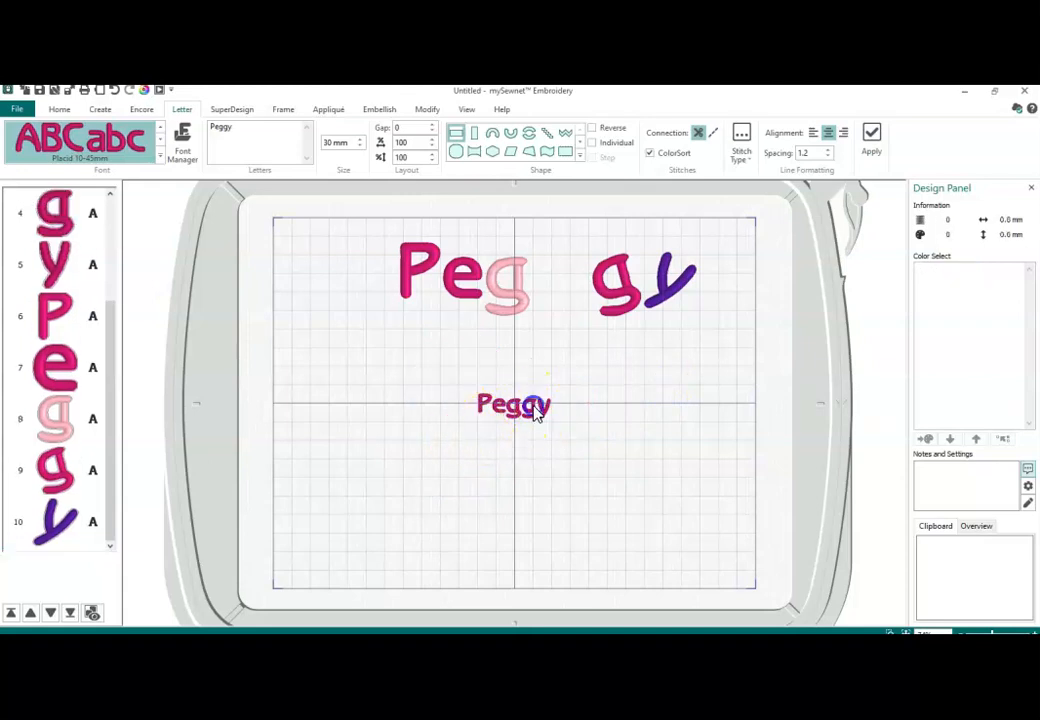
{"action": "left_click", "coordinate": [532, 409]}
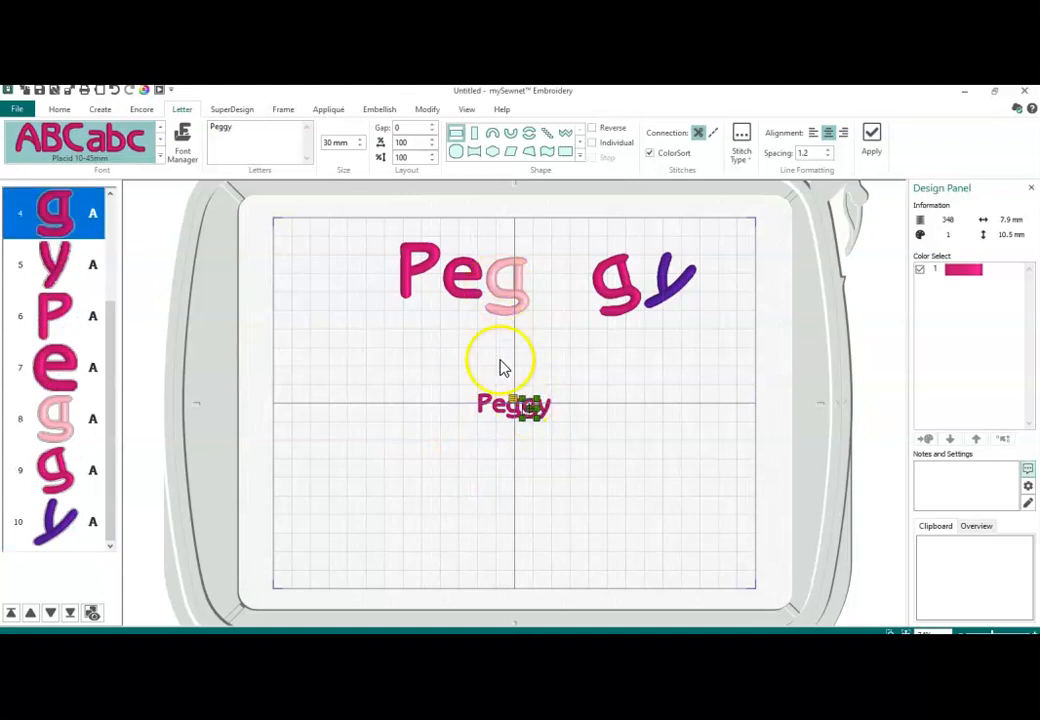
{"action": "left_click", "coordinate": [465, 385]}
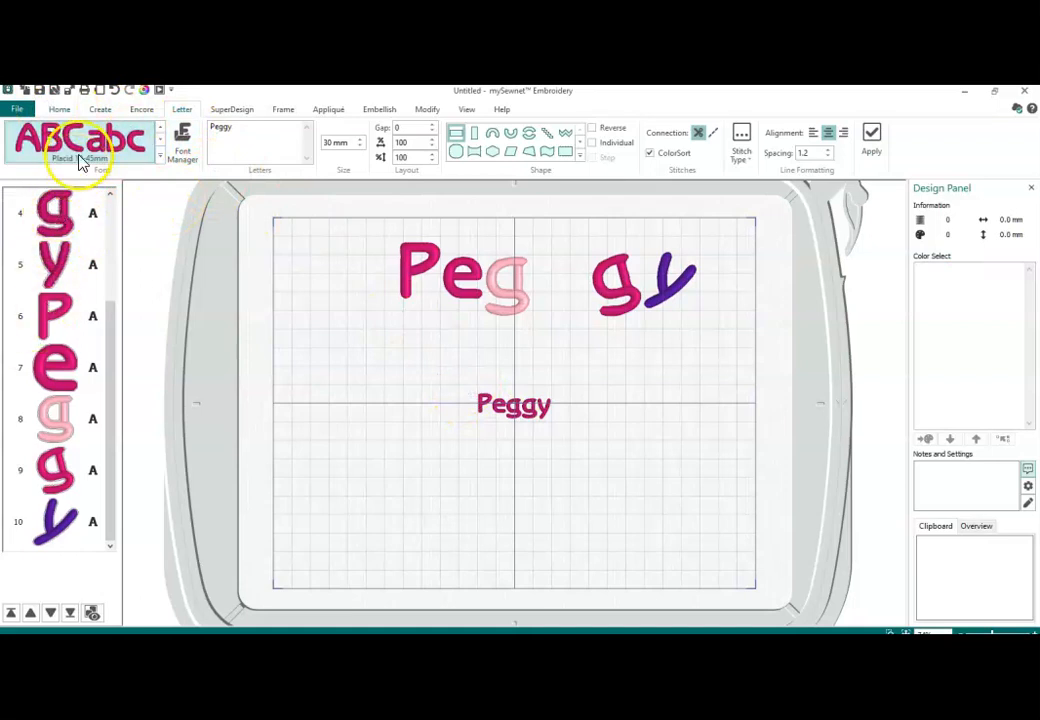
Box-select and delete the small name lettering and the large individual letters to empty the hoop
{"action": "left_click", "coordinate": [60, 110]}
{"action": "left_click", "coordinate": [145, 127]}
{"action": "left_click_drag", "start_coordinate": [450, 372], "coordinate": [570, 448]}
{"action": "key", "text": "Delete"}
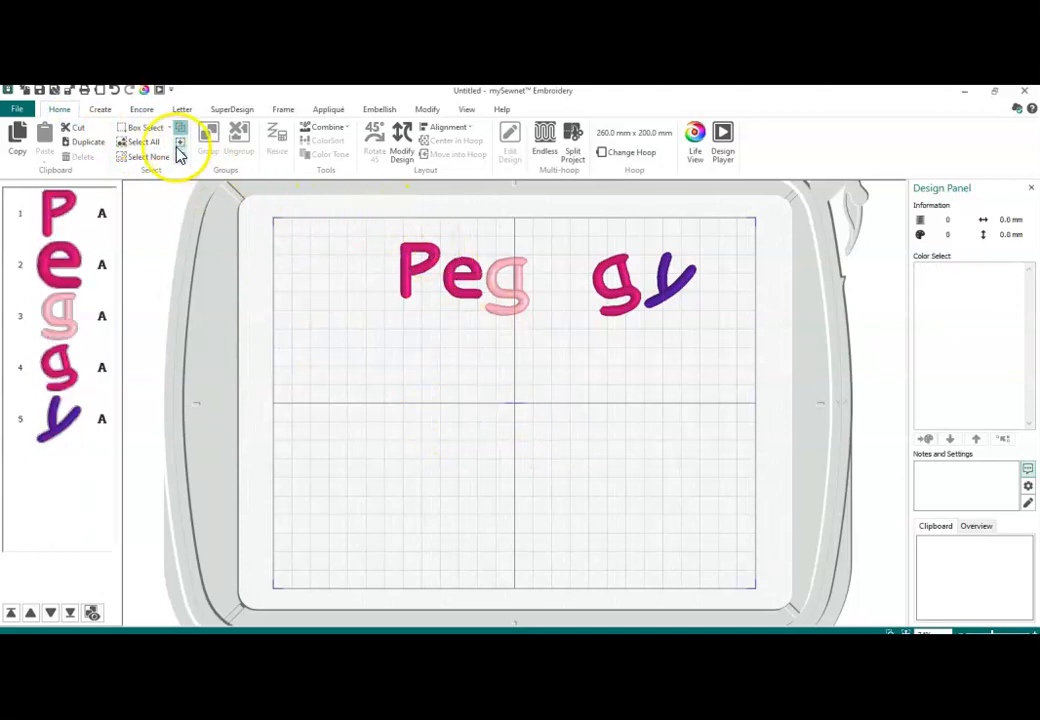
{"action": "left_click", "coordinate": [145, 127]}
{"action": "left_click_drag", "start_coordinate": [380, 230], "coordinate": [740, 380]}
{"action": "key", "text": "Delete"}
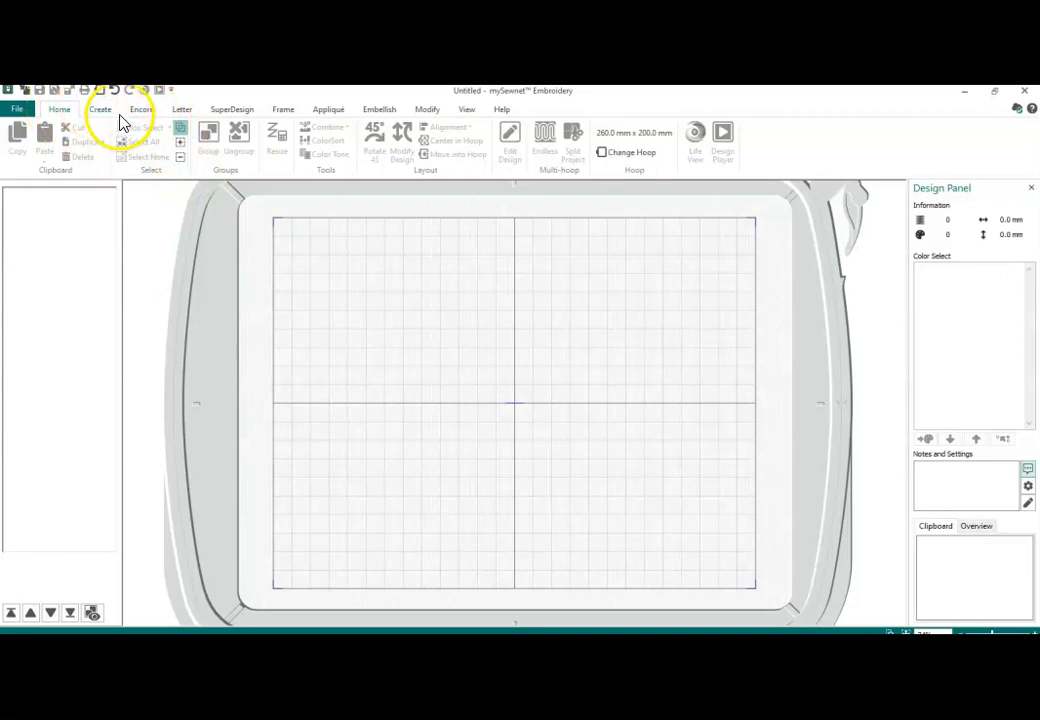
Choose the Litho UC 20-80mm font and set the lettering size to 25 mm
{"action": "left_click", "coordinate": [181, 110]}
{"action": "left_click", "coordinate": [158, 158]}
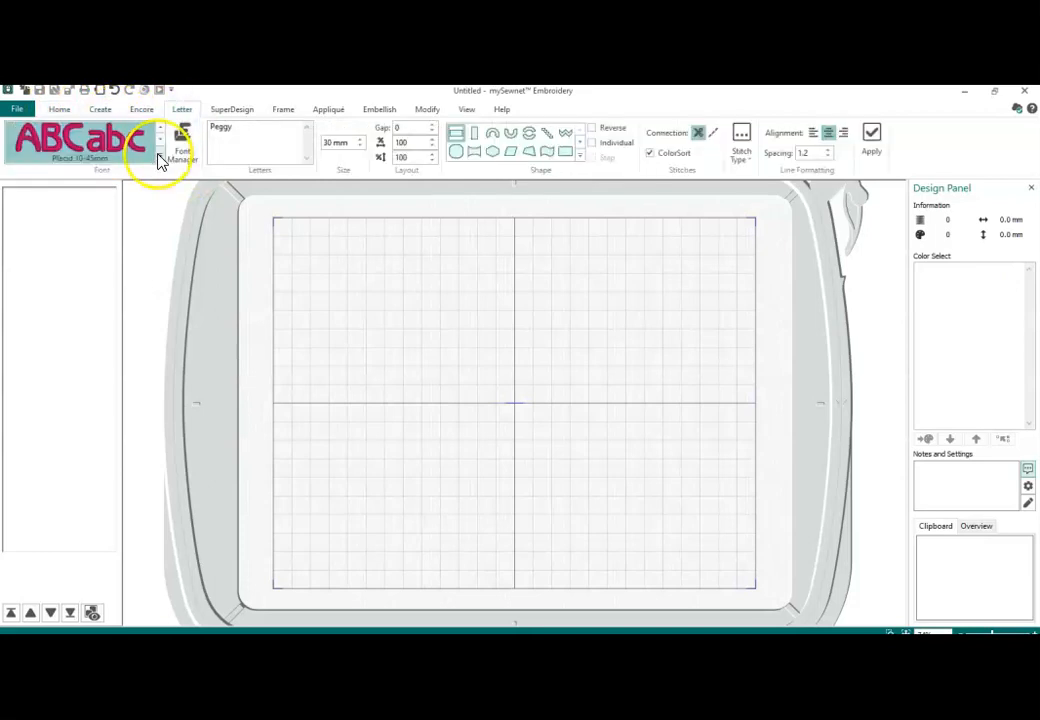
{"action": "left_click", "coordinate": [95, 132]}
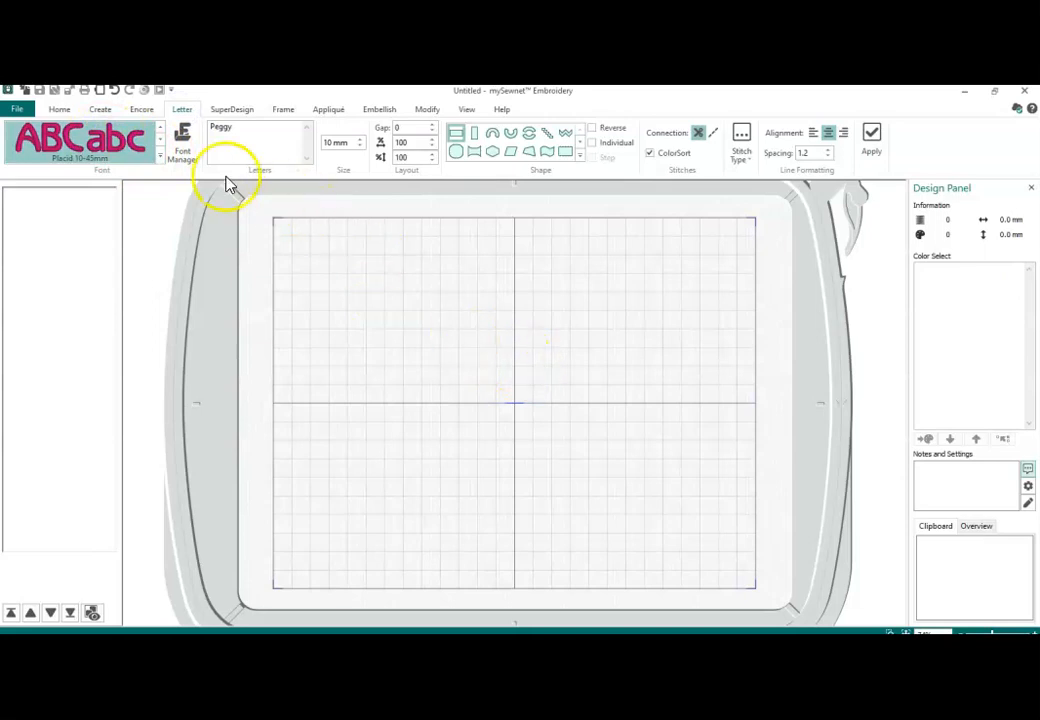
{"action": "left_click", "coordinate": [160, 158]}
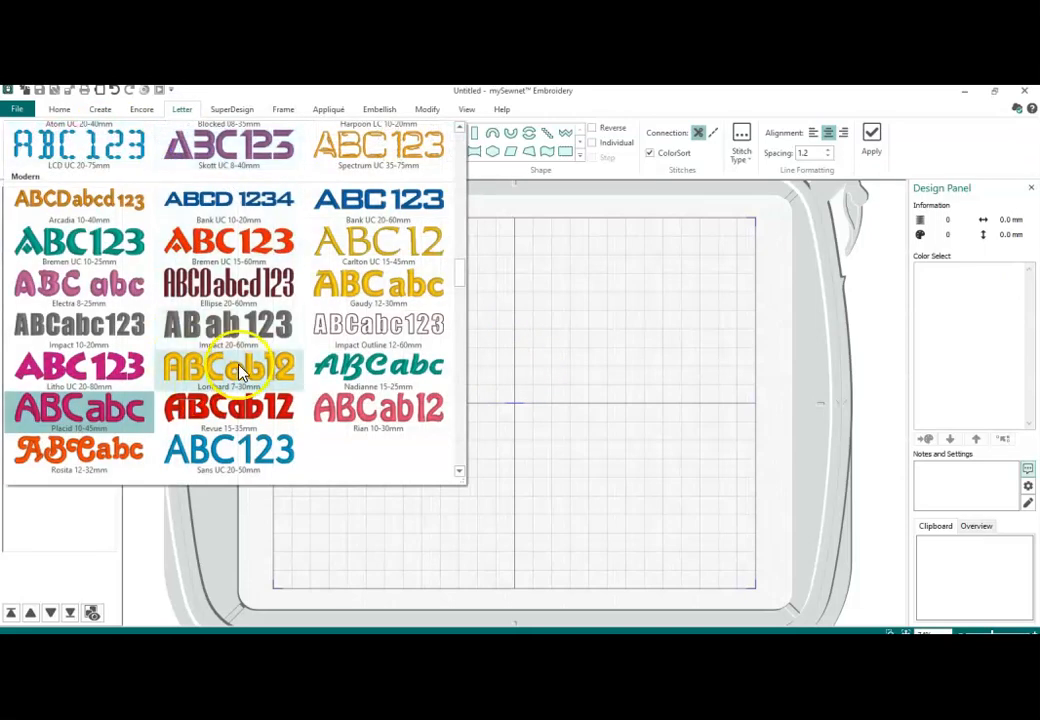
{"action": "left_click", "coordinate": [73, 370]}
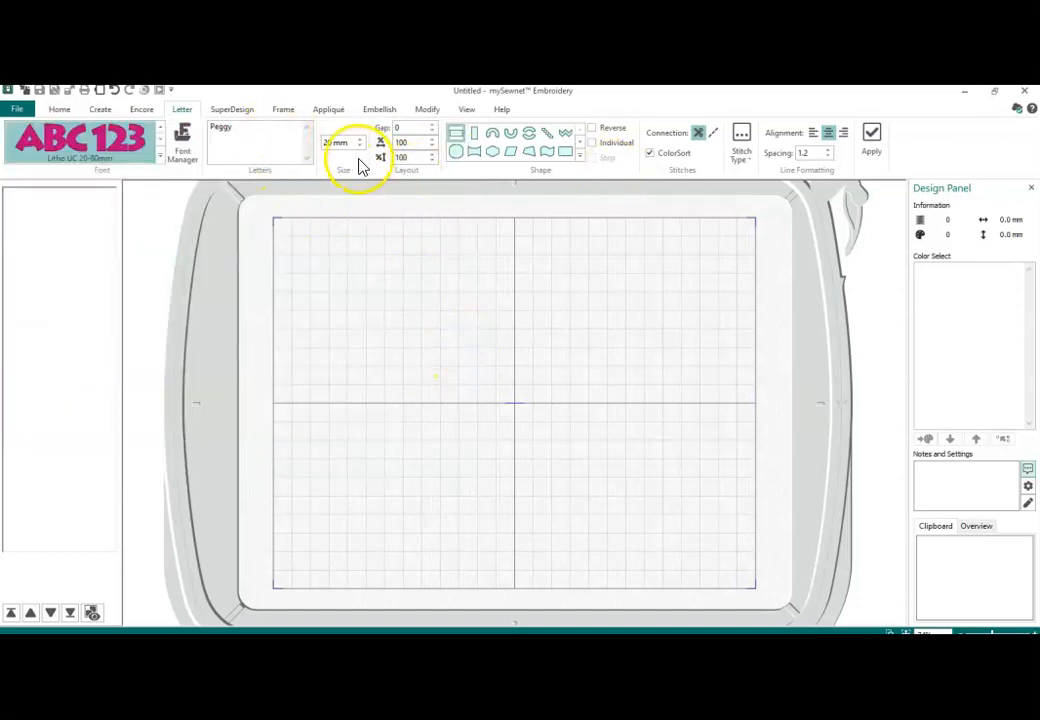
{"action": "left_click", "coordinate": [329, 143]}
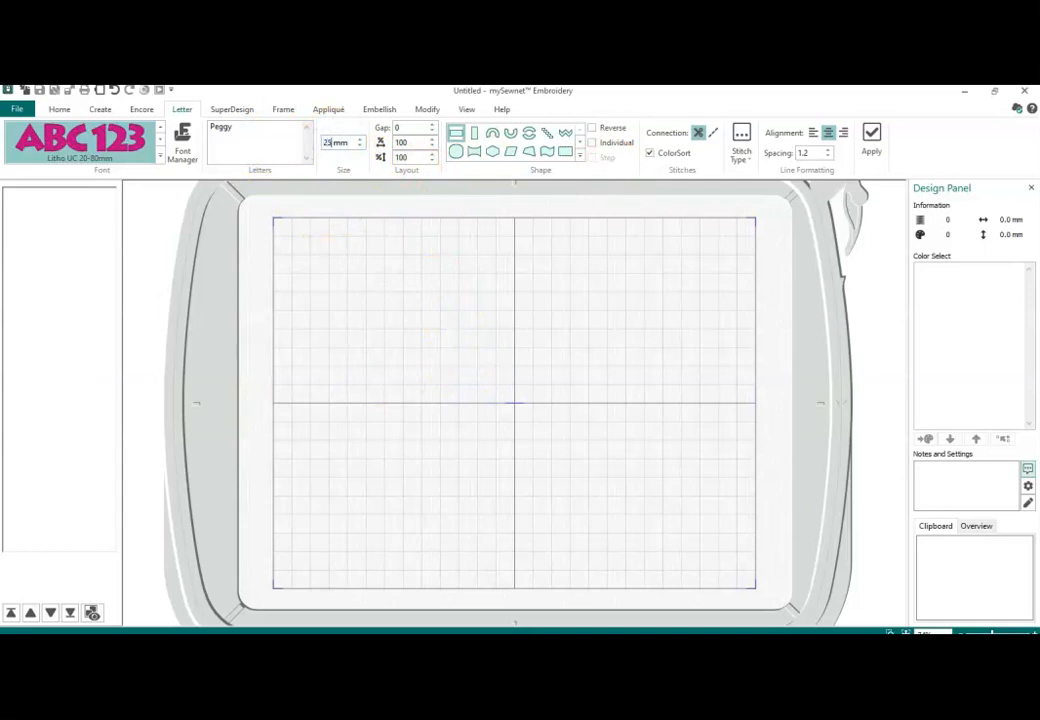
Set the lettering shape to Free Sculpt and place the name in the hoop
{"action": "left_click", "coordinate": [474, 150]}
{"action": "left_click", "coordinate": [580, 156]}
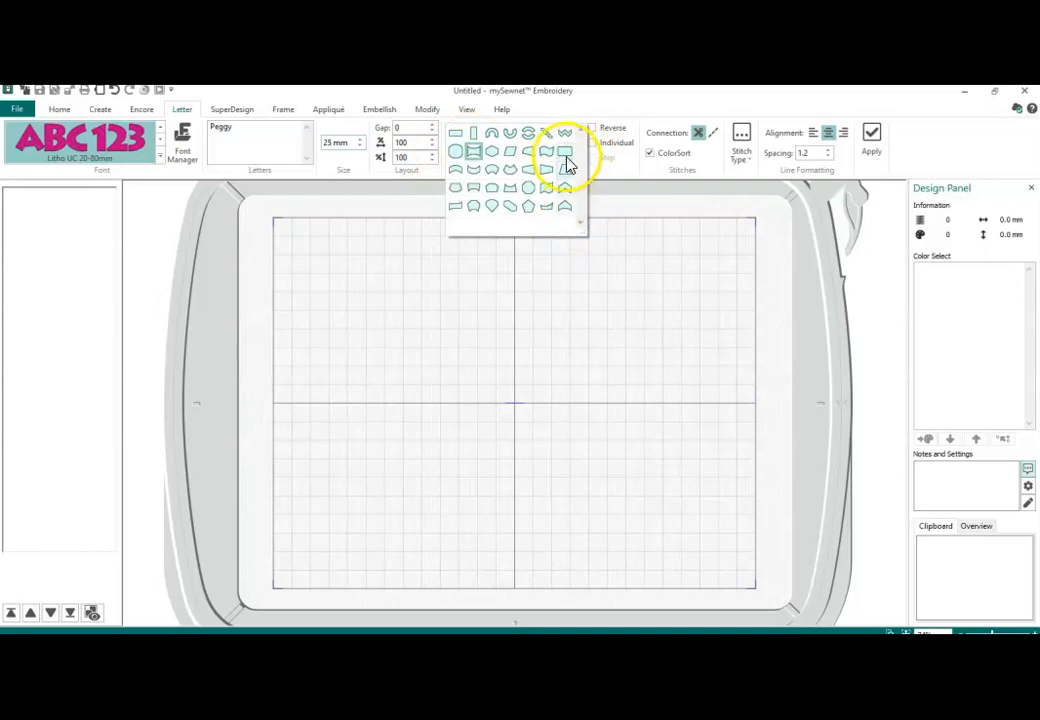
{"action": "left_click", "coordinate": [566, 157]}
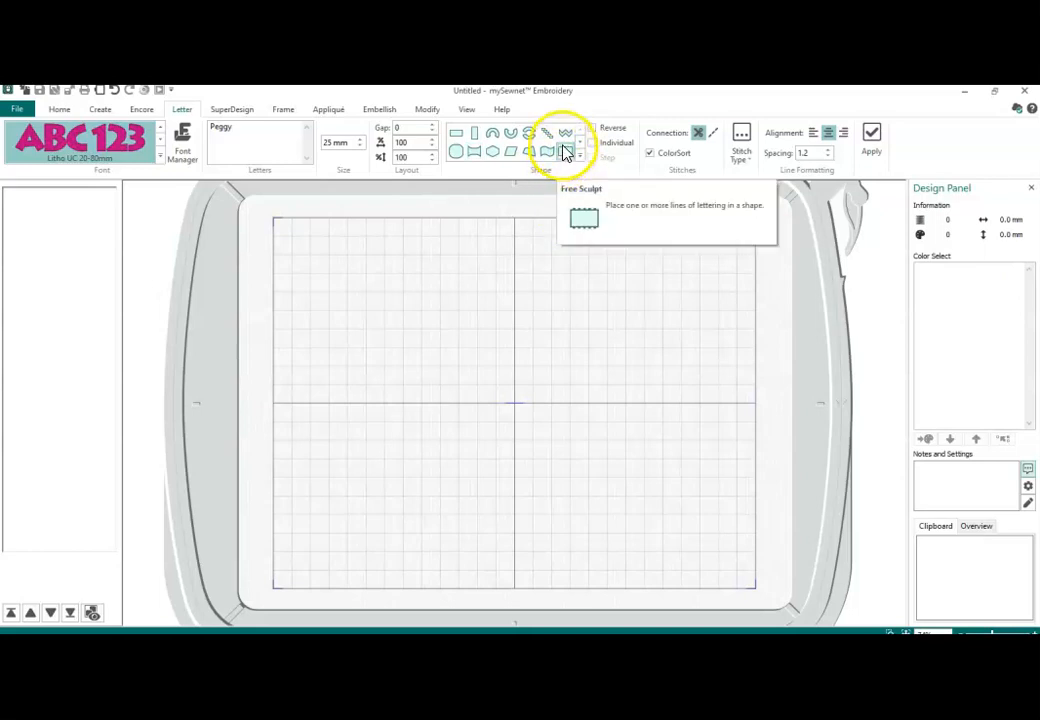
{"action": "left_click", "coordinate": [880, 145]}
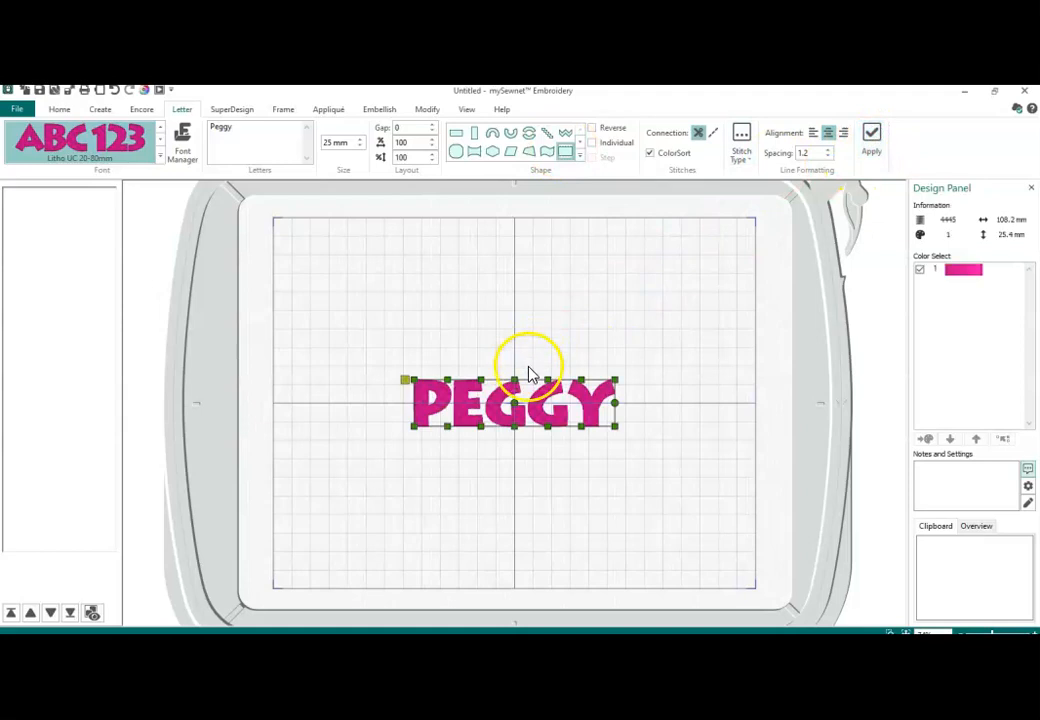
Sculpt the name by raising the top centre handle and lowering the bottom handles under the second and last letters, leaving nothing selected
{"action": "left_click_drag", "start_coordinate": [579, 379], "coordinate": [581, 427]}
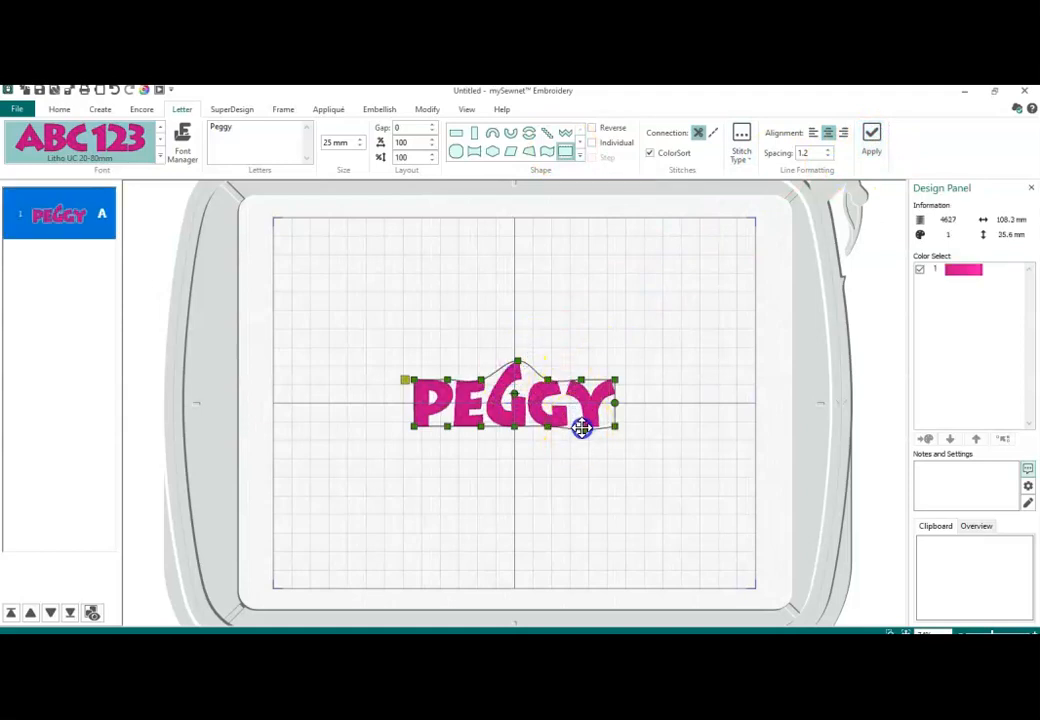
{"action": "left_click_drag", "start_coordinate": [479, 428], "coordinate": [479, 445]}
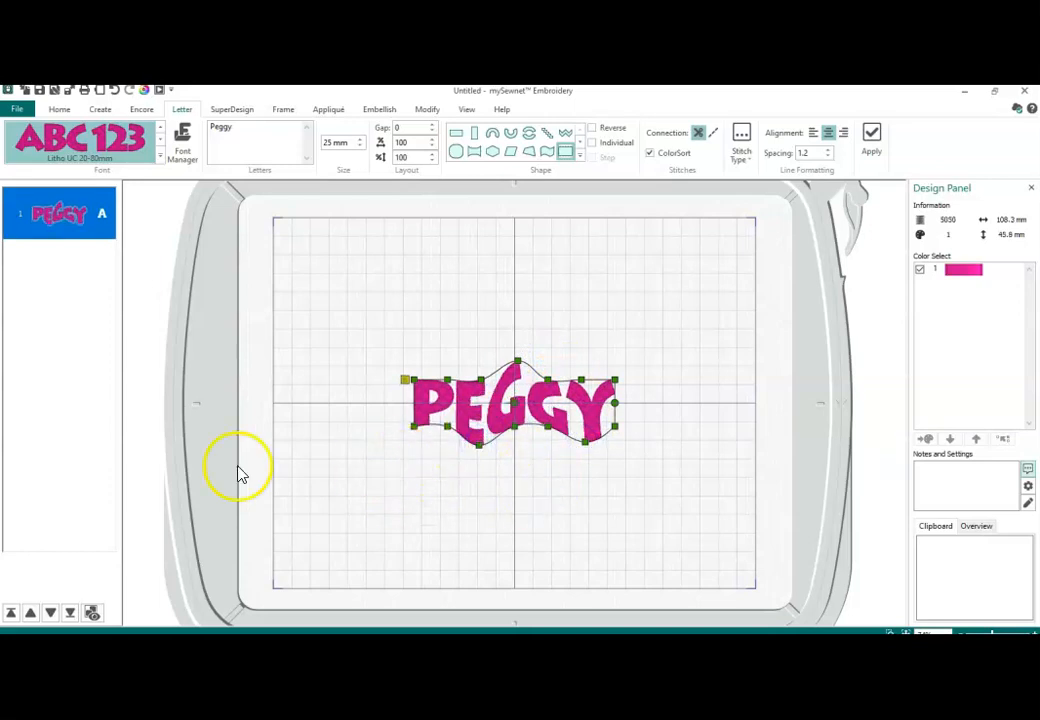
{"action": "left_click", "coordinate": [530, 254]}
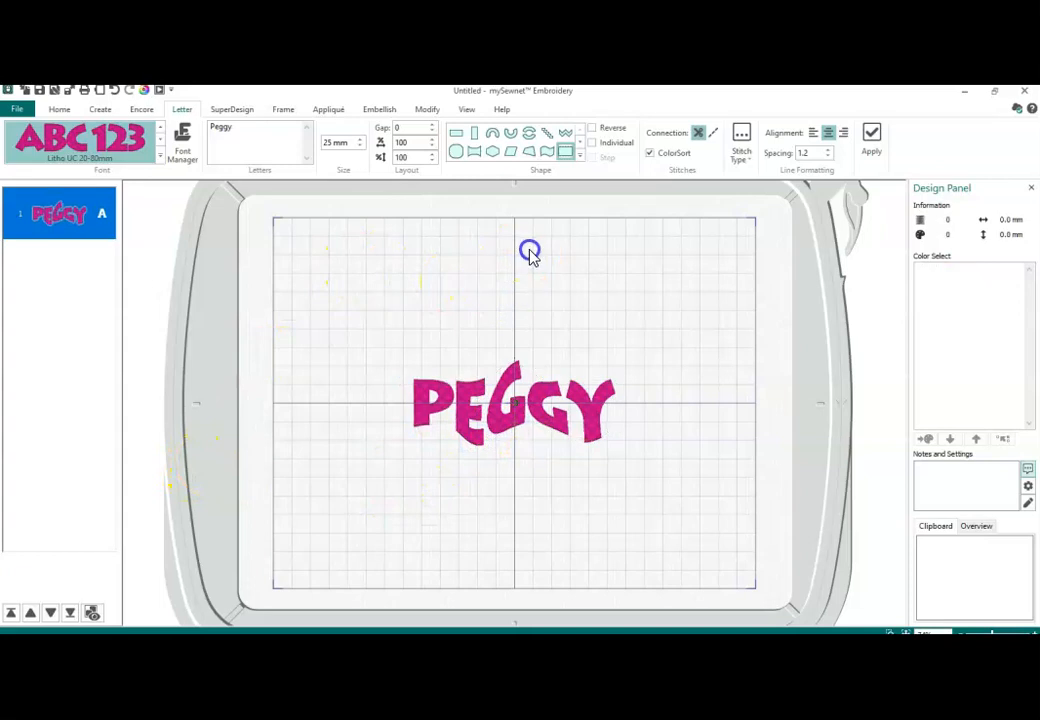
{"action": "left_click", "coordinate": [724, 225]}
{"action": "left_click", "coordinate": [530, 435]}
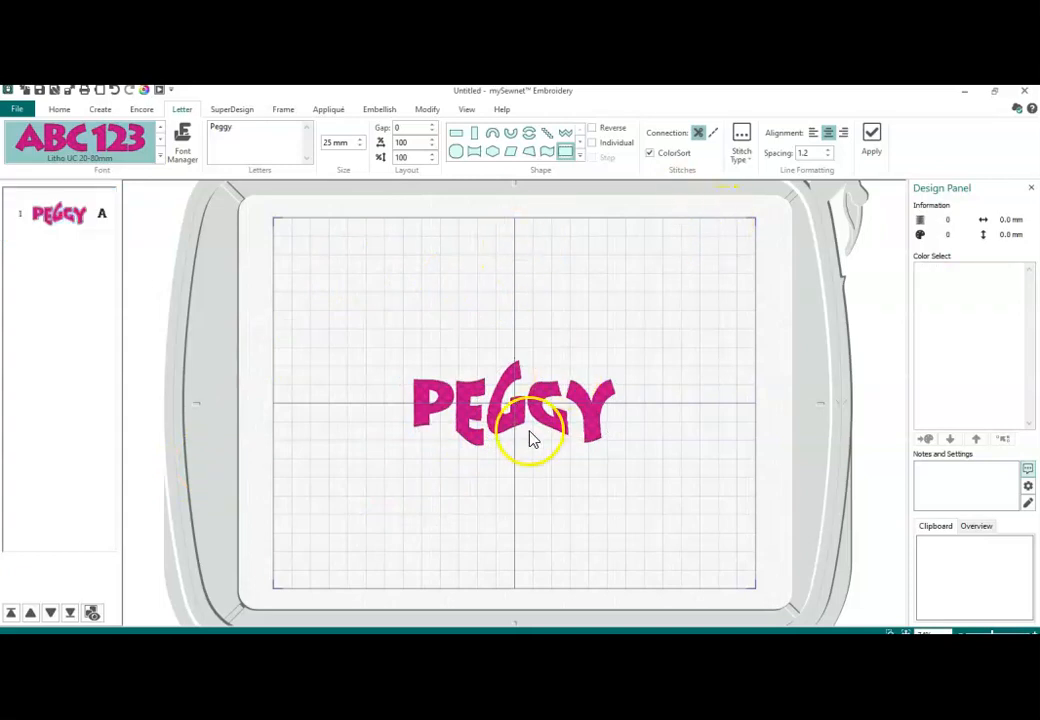
Review the sculpted name's letter properties, including the gap and line spacing
{"action": "right_click", "coordinate": [541, 408]}
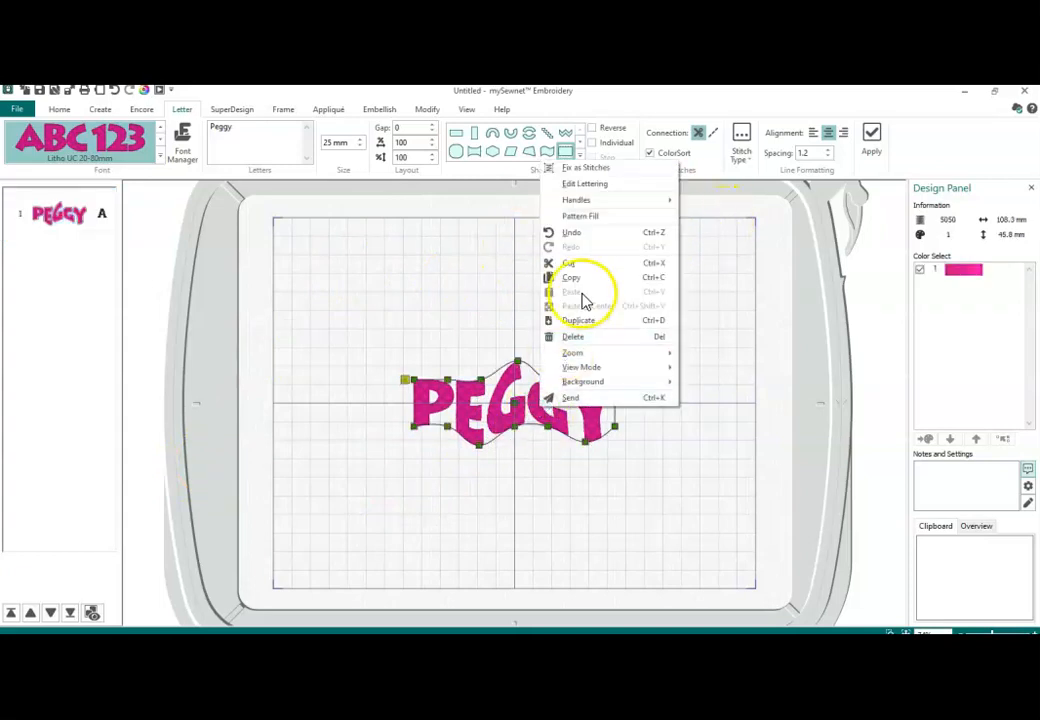
{"action": "mouse_move", "coordinate": [604, 205]}
{"action": "left_click", "coordinate": [605, 195]}
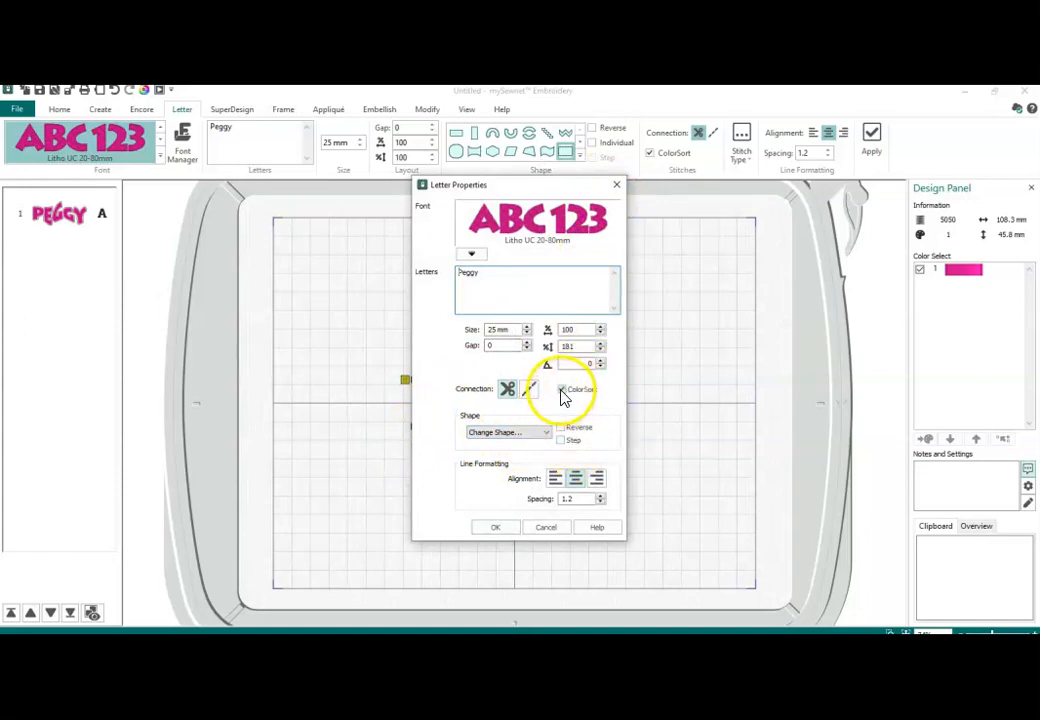
{"action": "left_click", "coordinate": [494, 345]}
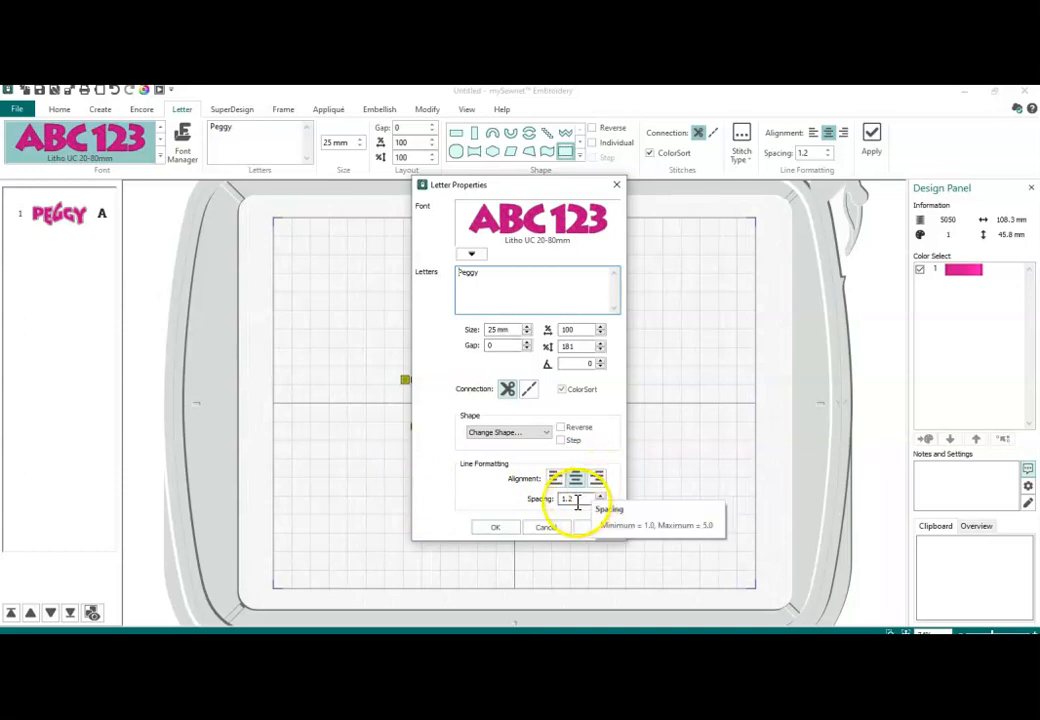
{"action": "left_click", "coordinate": [601, 497]}
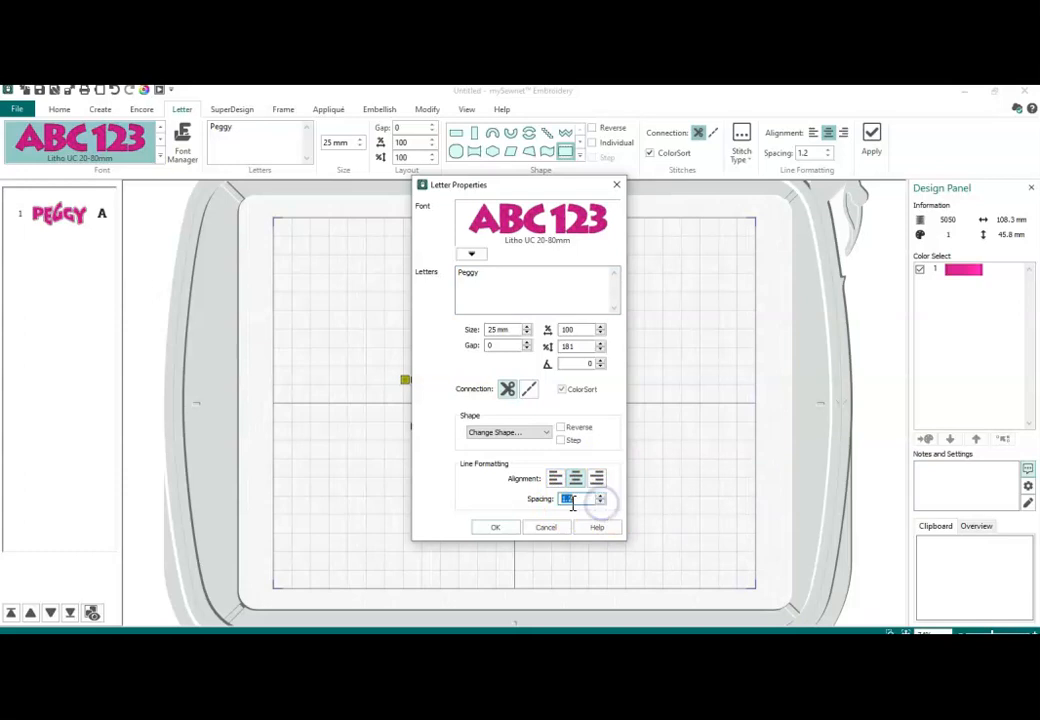
{"action": "left_click", "coordinate": [504, 529]}
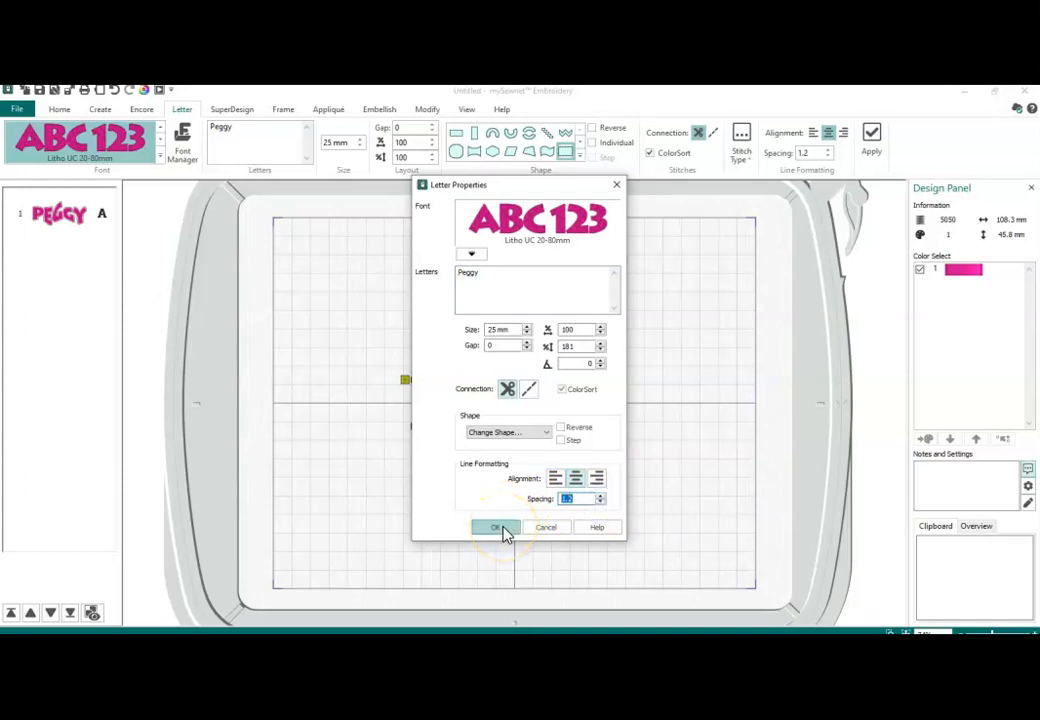
Recolor the sculpted name with Robison-Anton Rayon 40 thread 2742 Pro Violet and deselect it
{"action": "left_click", "coordinate": [963, 273]}
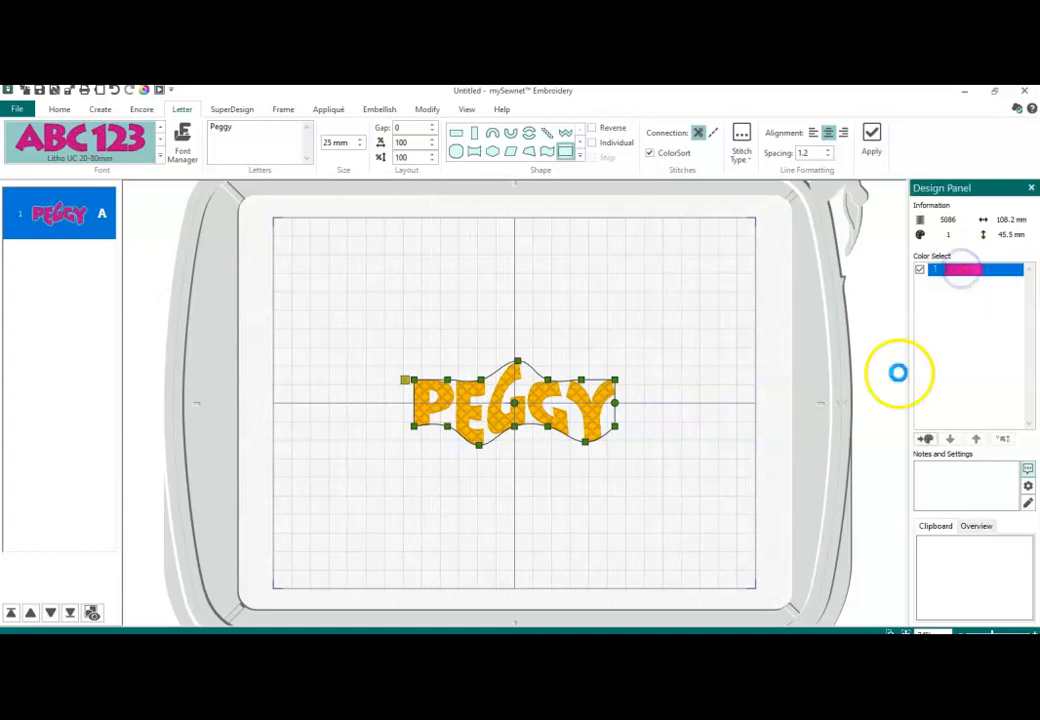
{"action": "left_click", "coordinate": [925, 438]}
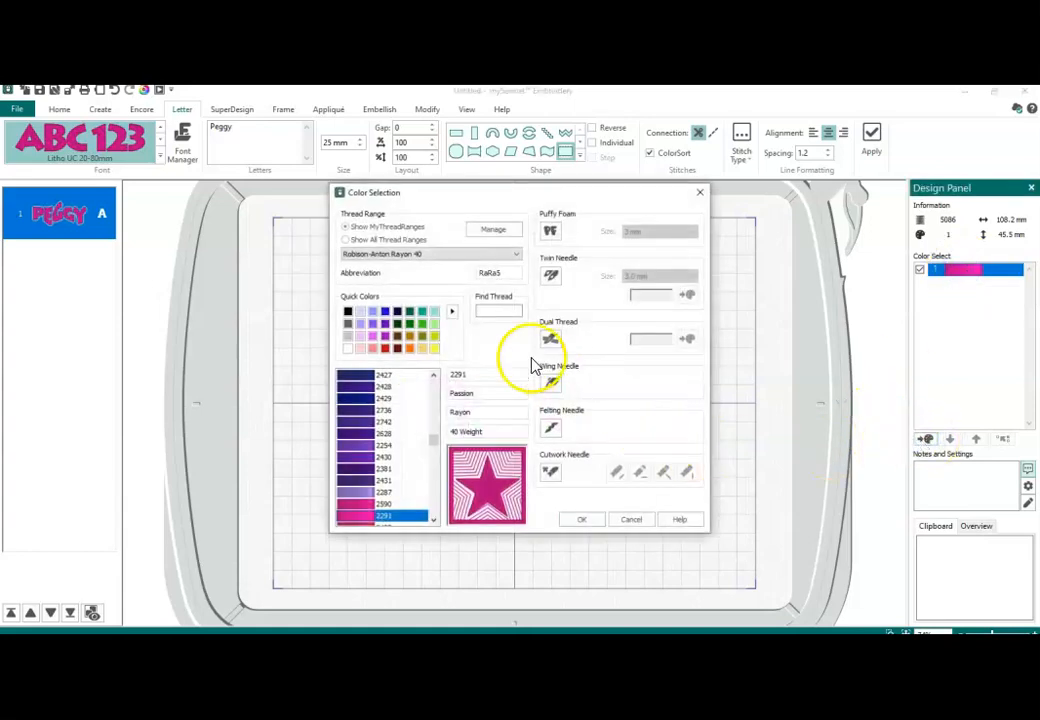
{"action": "left_click", "coordinate": [376, 424]}
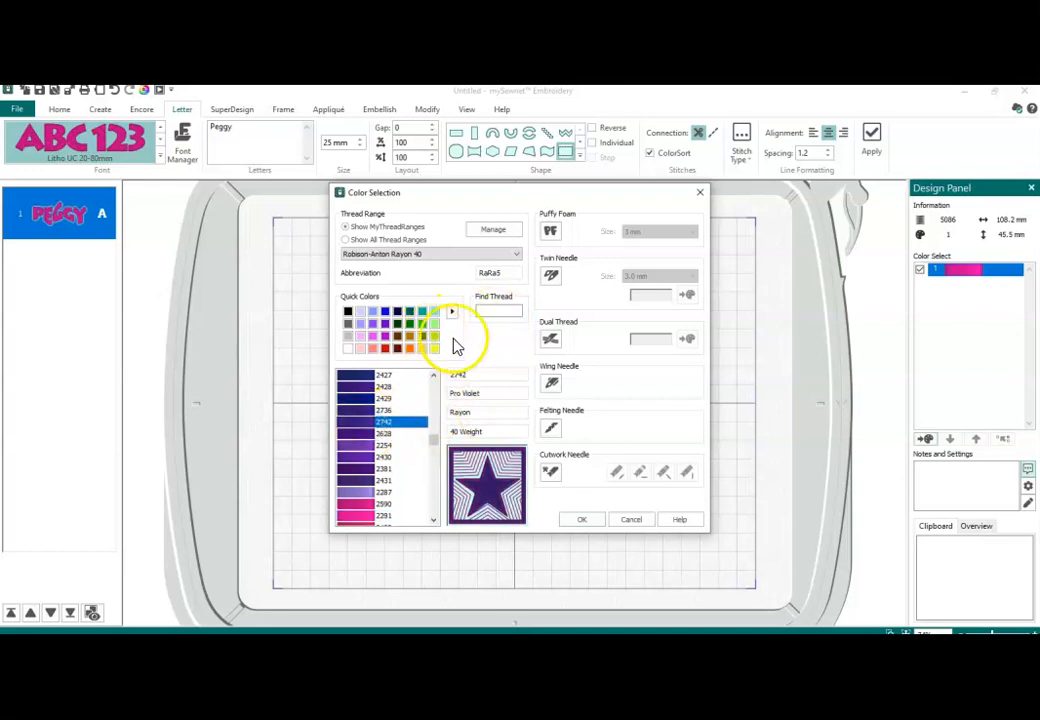
{"action": "left_click", "coordinate": [584, 521]}
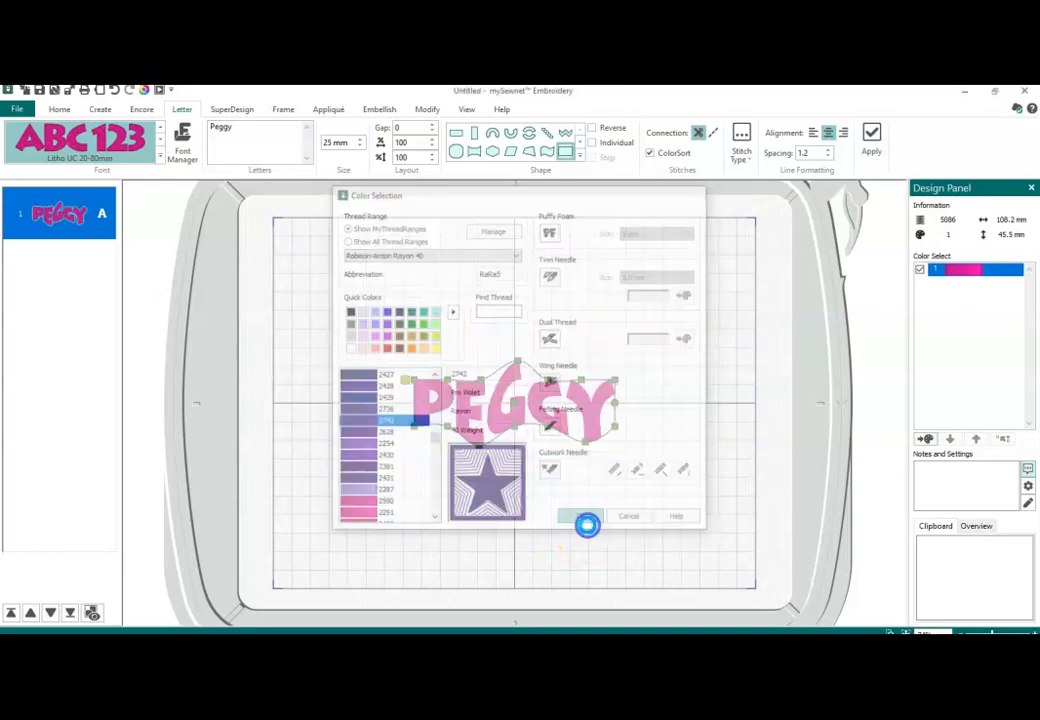
{"action": "left_click", "coordinate": [608, 283]}
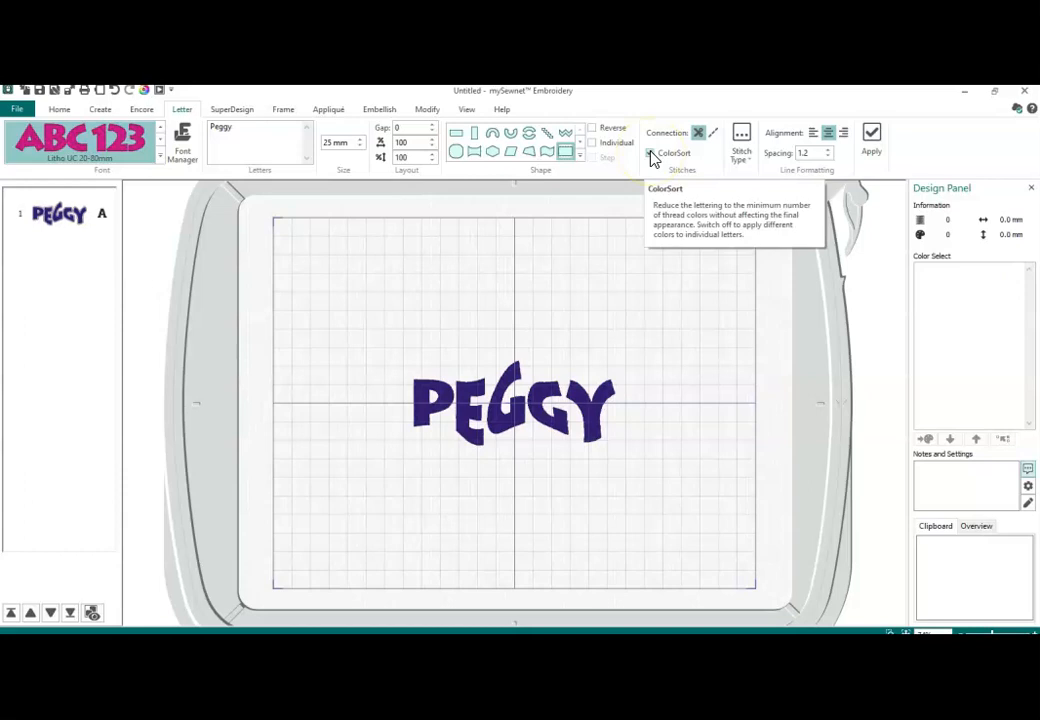
Add a second block of the name lettering at 50% width and move it to the upper right of the hoop
{"action": "left_click", "coordinate": [427, 234]}
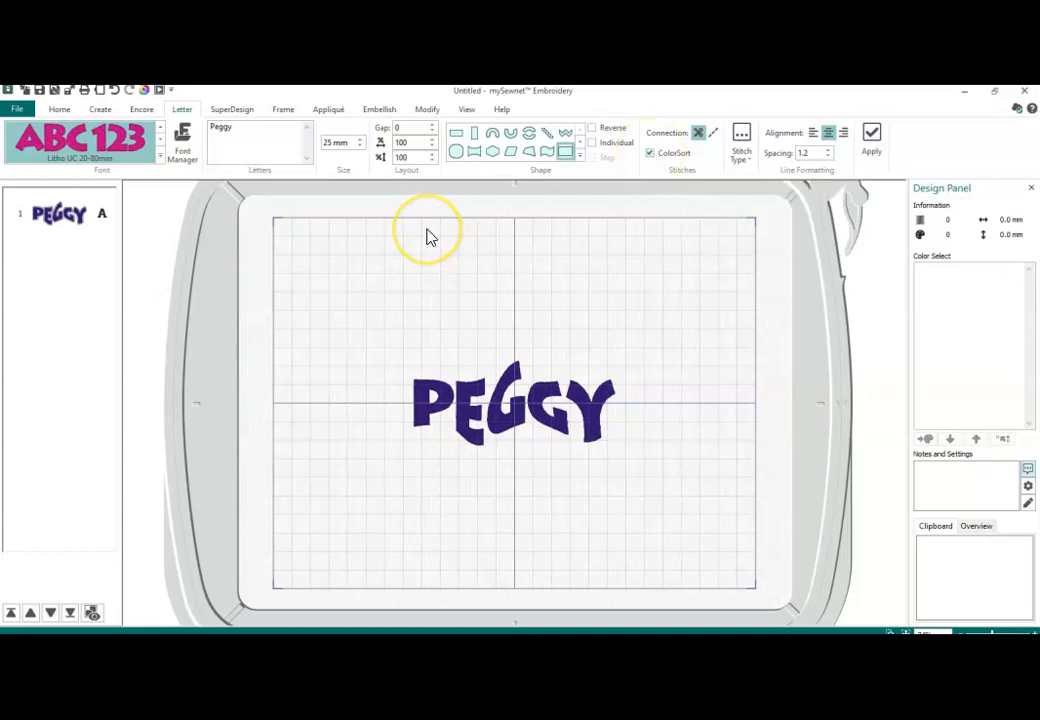
{"action": "double_click", "coordinate": [411, 144]}
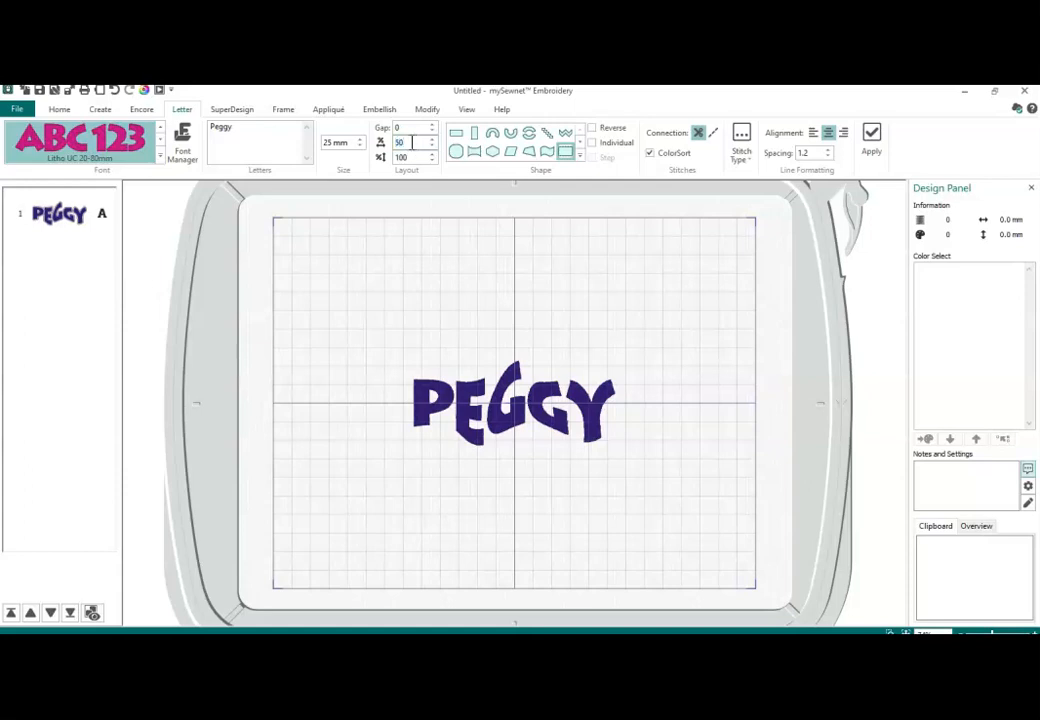
{"action": "left_click", "coordinate": [872, 136]}
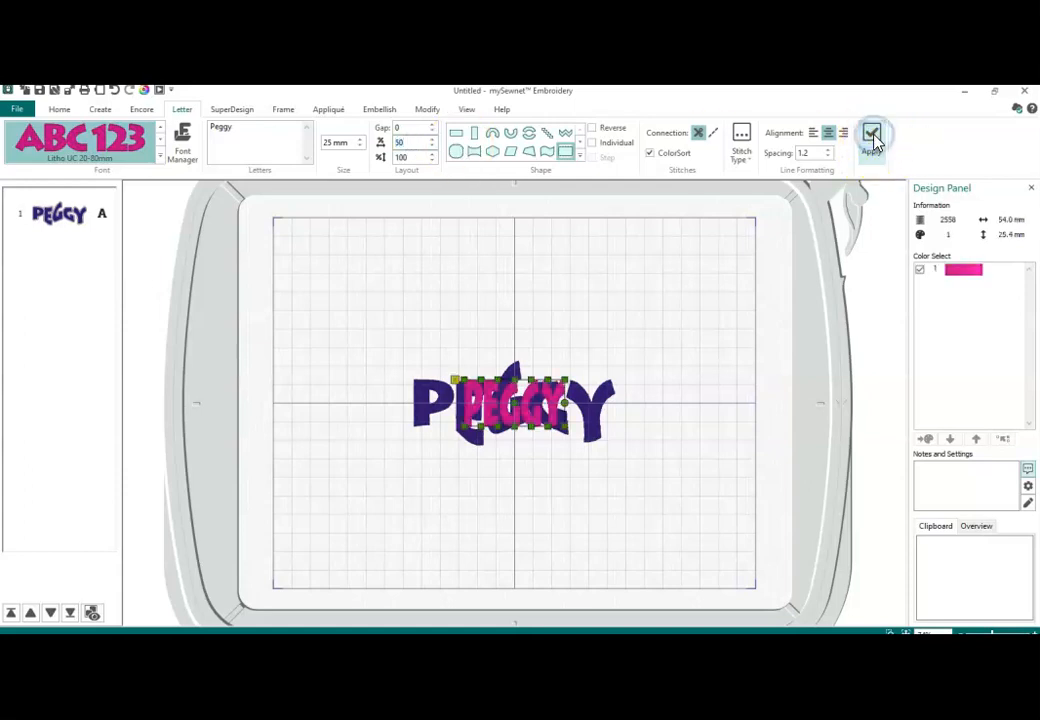
{"action": "left_click_drag", "start_coordinate": [545, 350], "coordinate": [618, 268]}
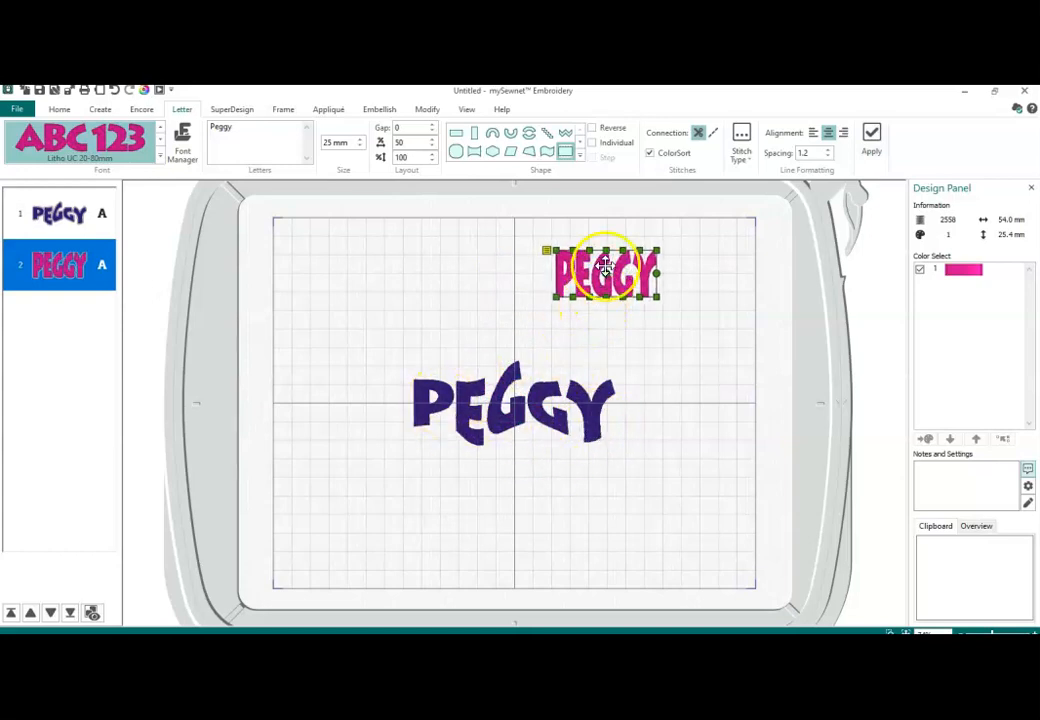
Delete the narrow pink lettering and leave nothing selected
{"action": "key", "text": "Delete"}
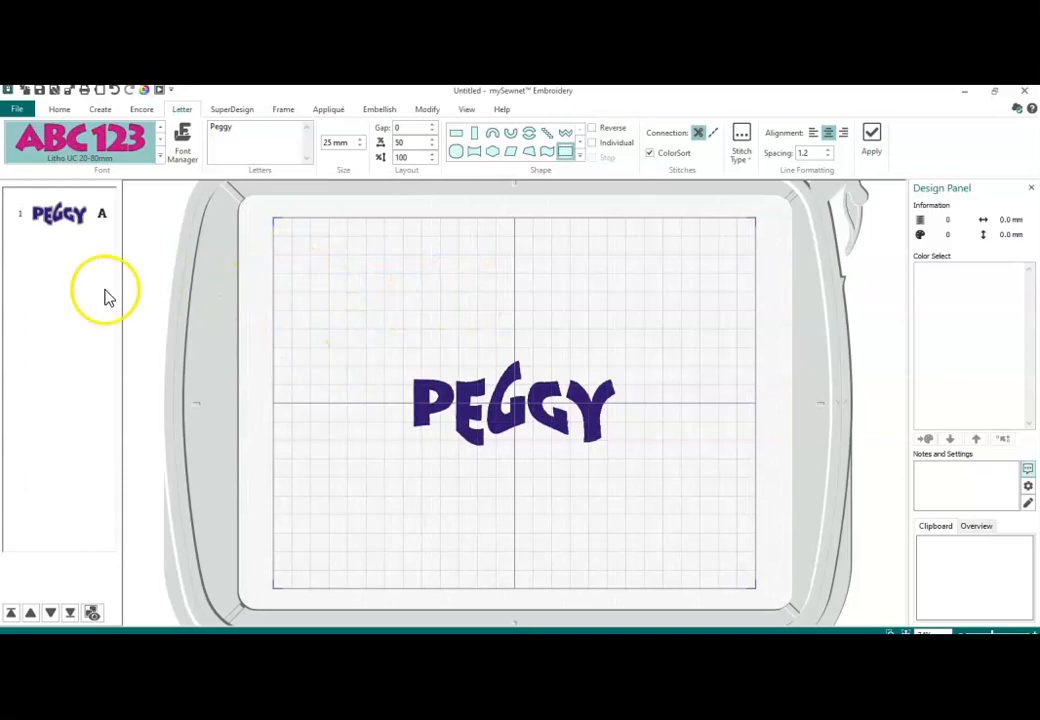
{"action": "left_click", "coordinate": [533, 334]}
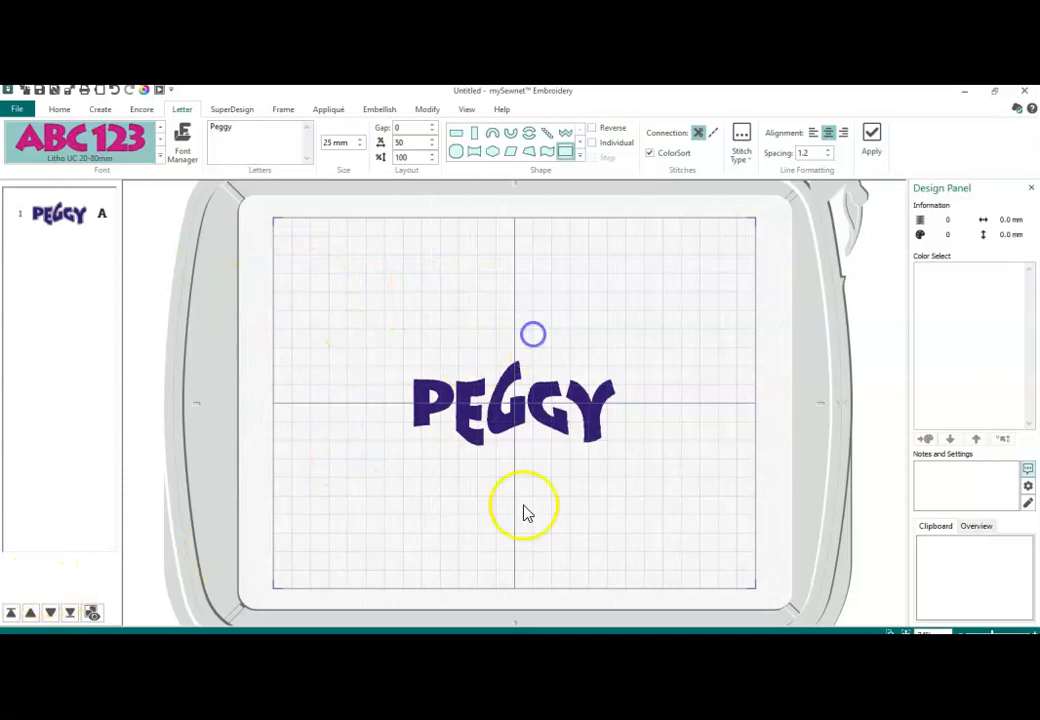
Apply pattern 196 from the Squares 1 group as the fill of the purple sculpted name
{"action": "left_click", "coordinate": [591, 437]}
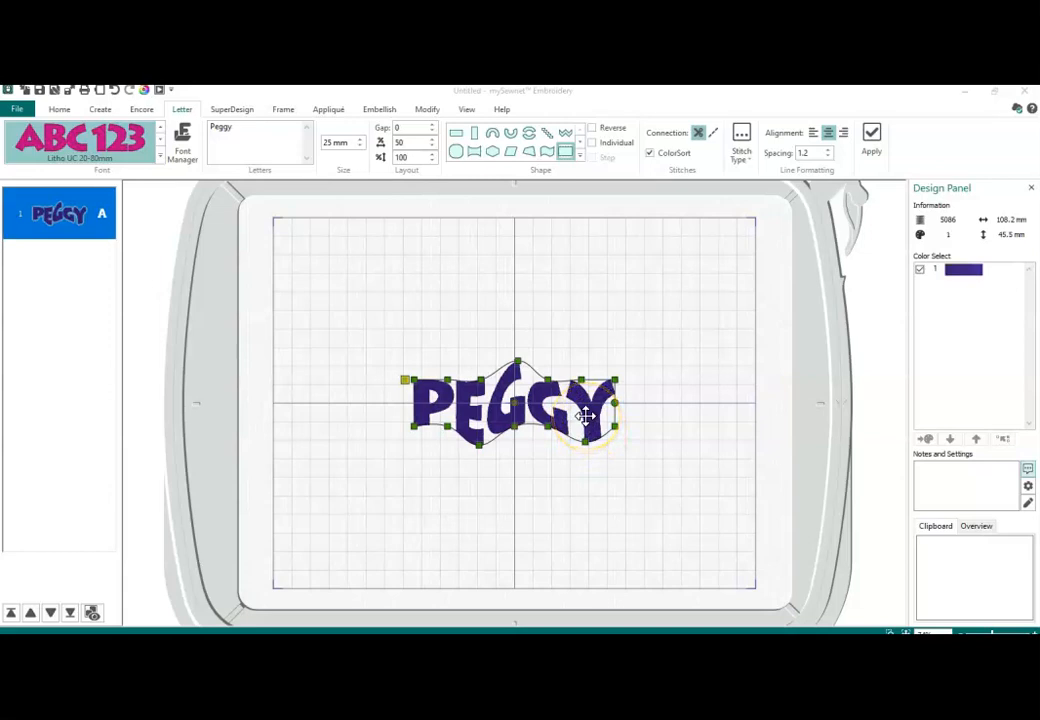
{"action": "right_click", "coordinate": [585, 416]}
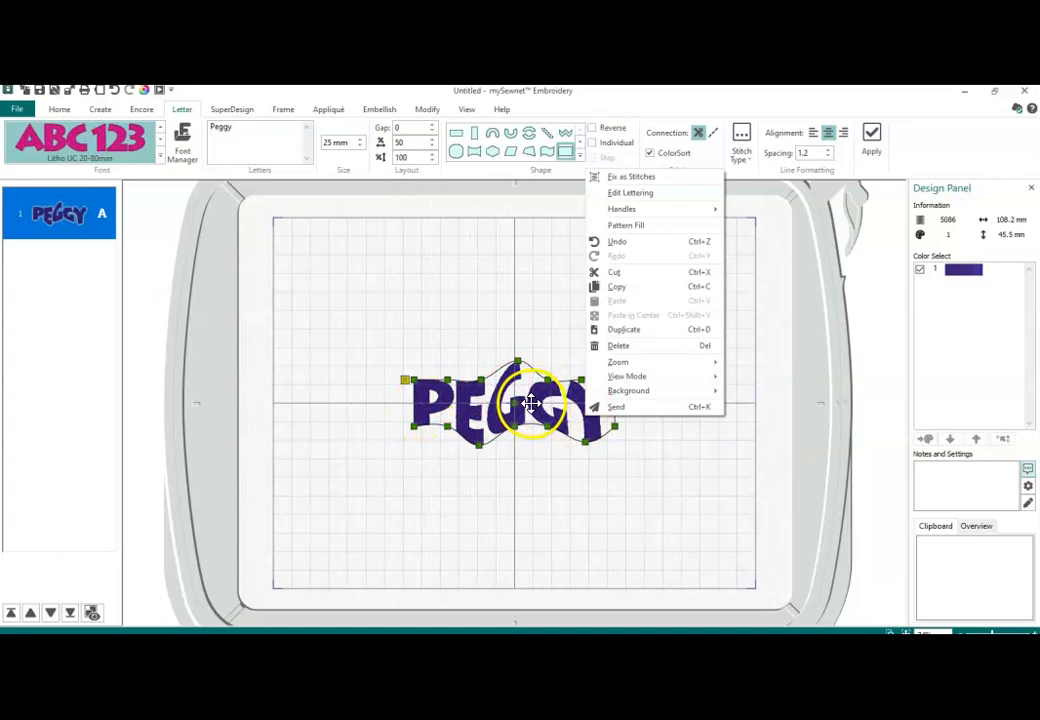
{"action": "left_click", "coordinate": [627, 226]}
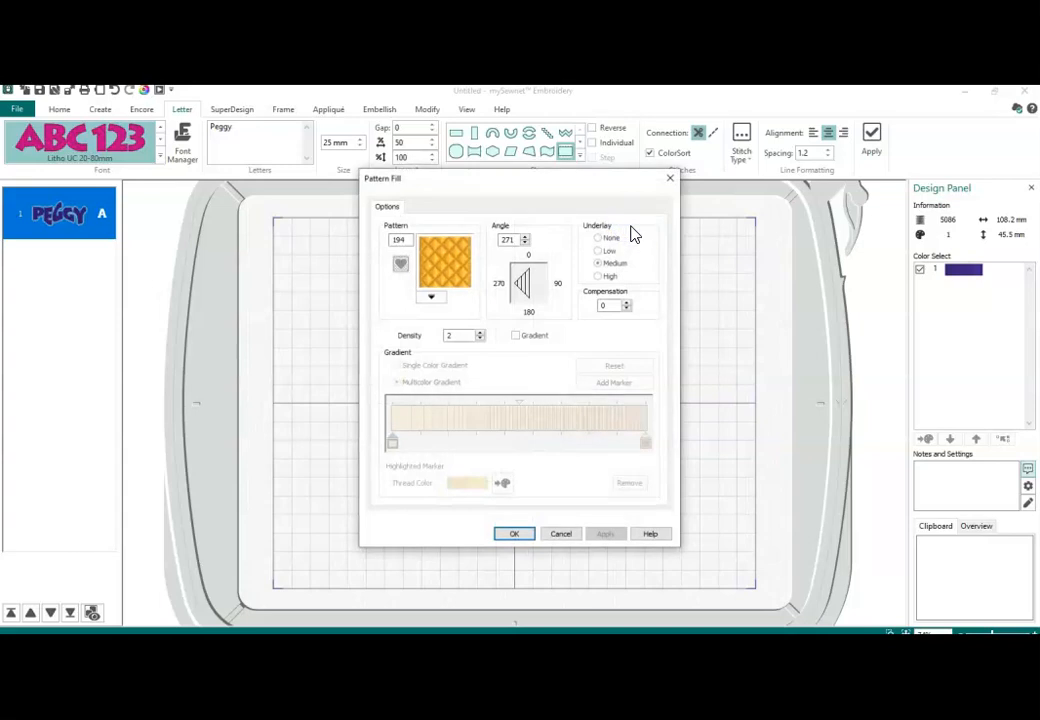
{"action": "left_click", "coordinate": [451, 266]}
{"action": "left_click", "coordinate": [430, 300]}
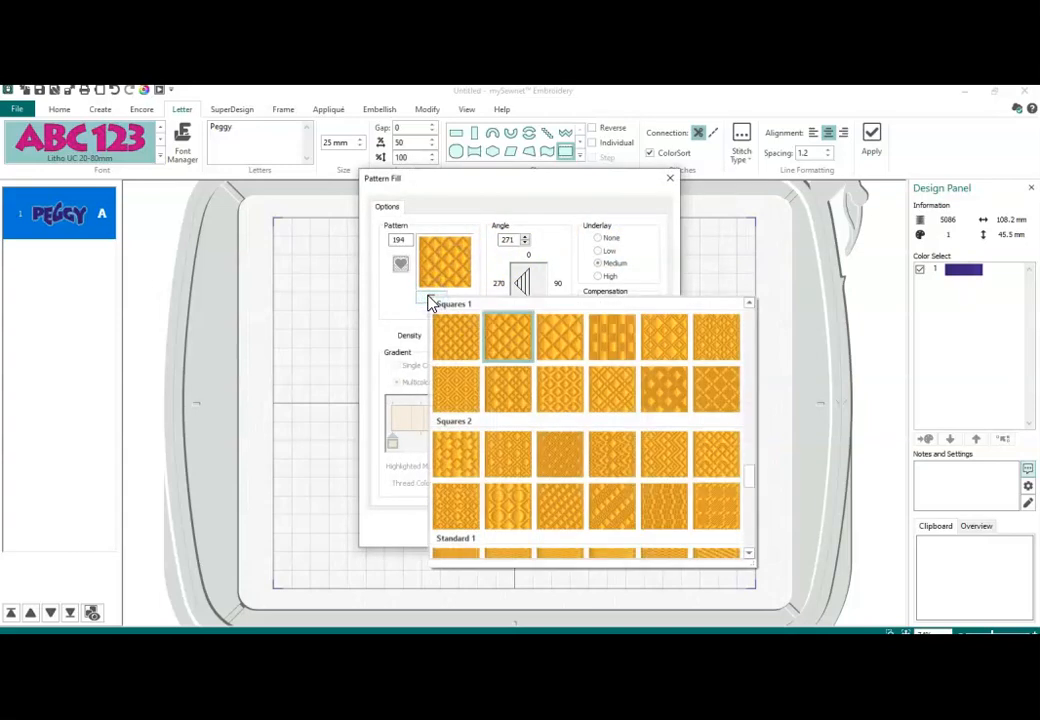
{"action": "left_click", "coordinate": [610, 342]}
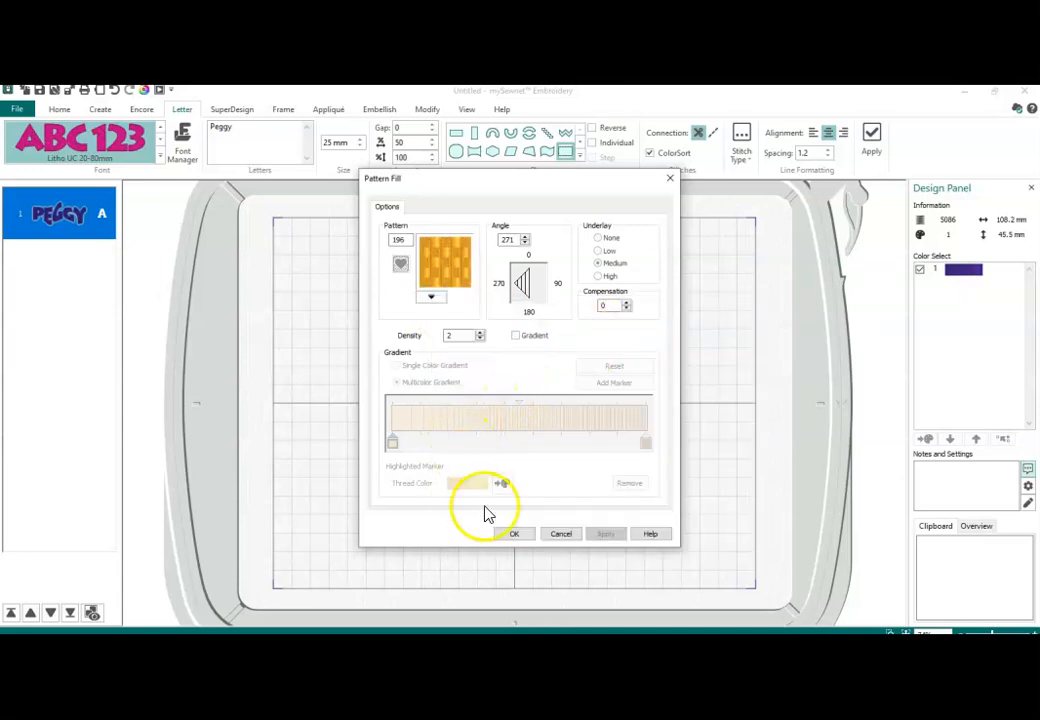
{"action": "left_click", "coordinate": [516, 535]}
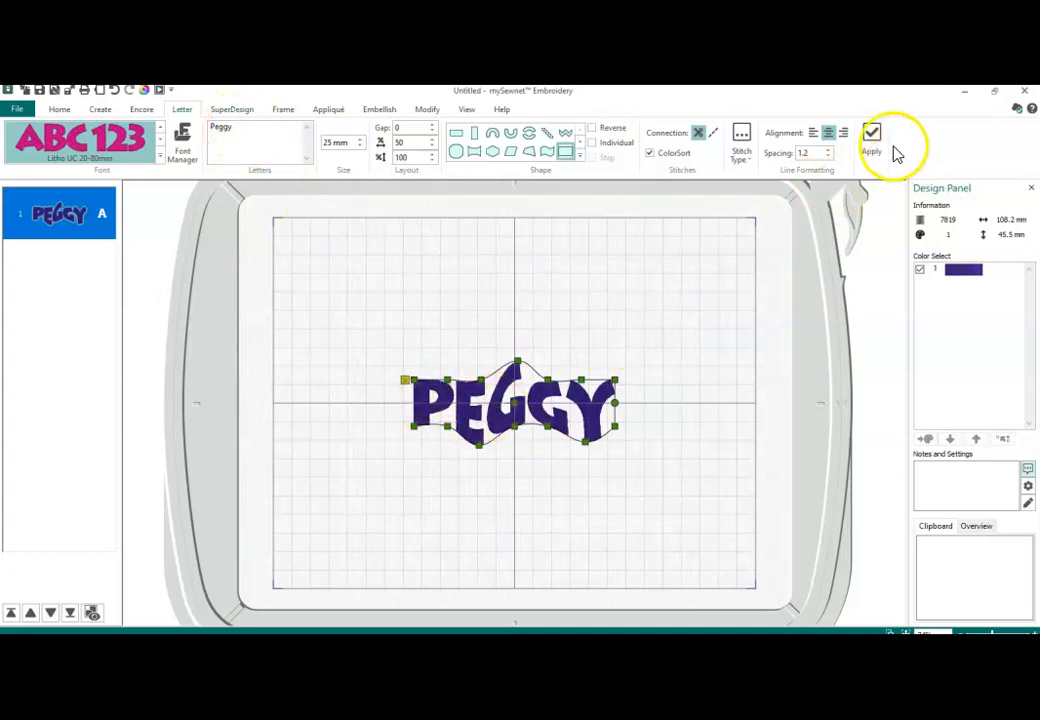
Add the name as straight horizontal block lettering and enlarge it to about 239 mm wide by 65 mm high
{"action": "left_click", "coordinate": [456, 134]}
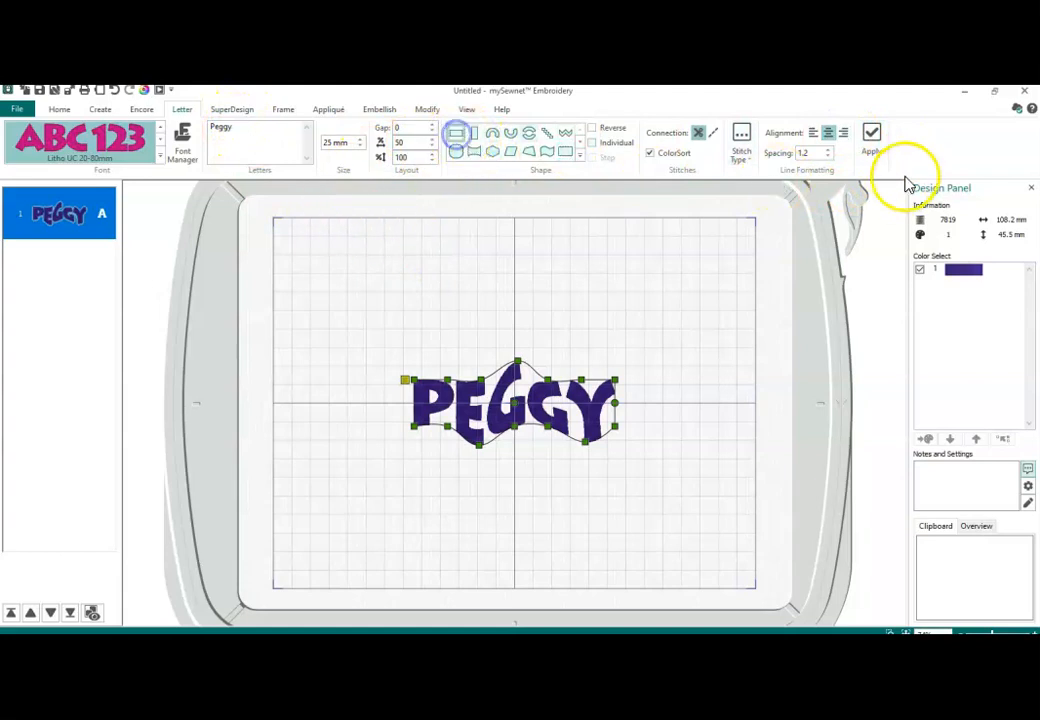
{"action": "left_click", "coordinate": [871, 140]}
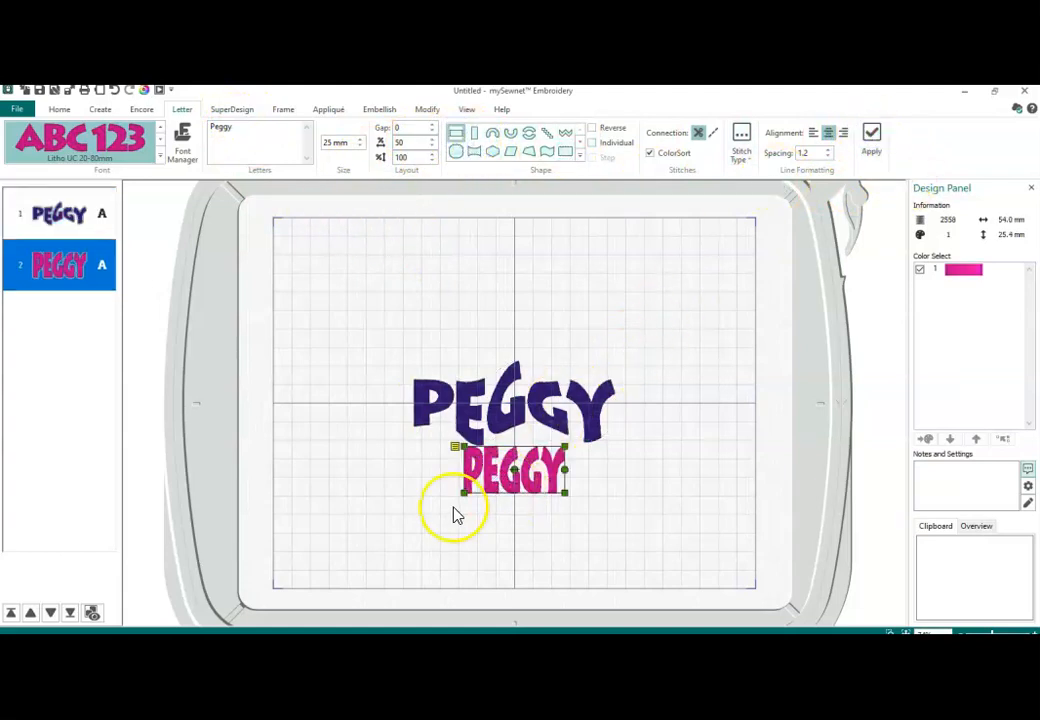
{"action": "left_click_drag", "start_coordinate": [463, 492], "coordinate": [292, 557]}
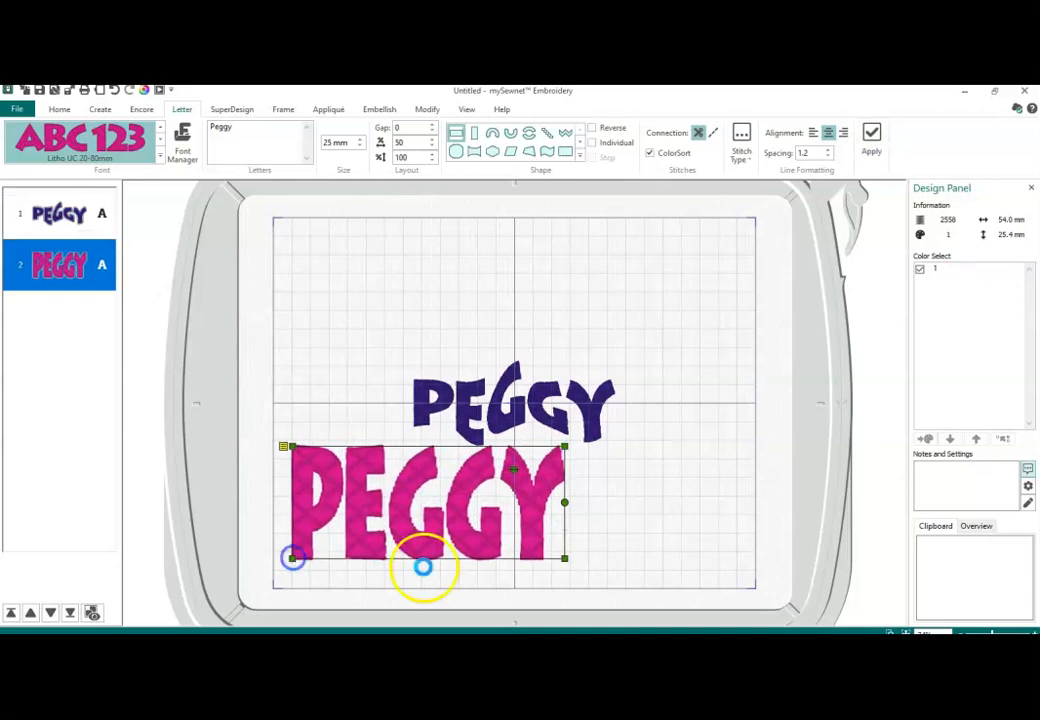
{"action": "left_click_drag", "start_coordinate": [564, 558], "coordinate": [736, 567]}
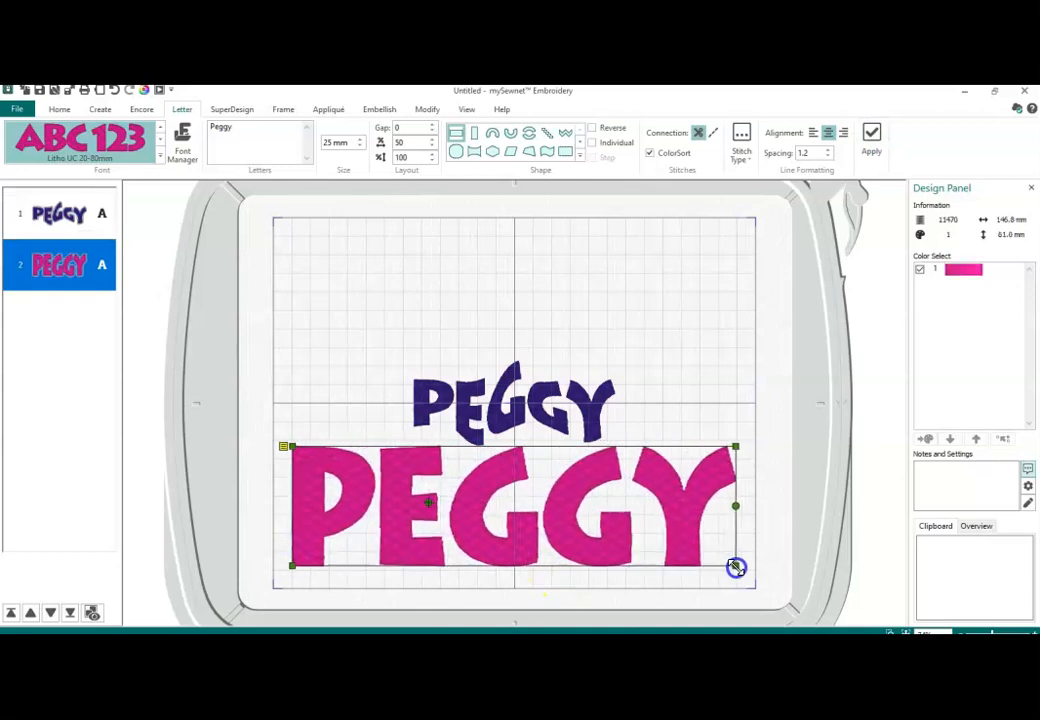
Delete the purple sculpted name and move the large pink lettering to the center of the hoop
{"action": "left_click", "coordinate": [576, 403]}
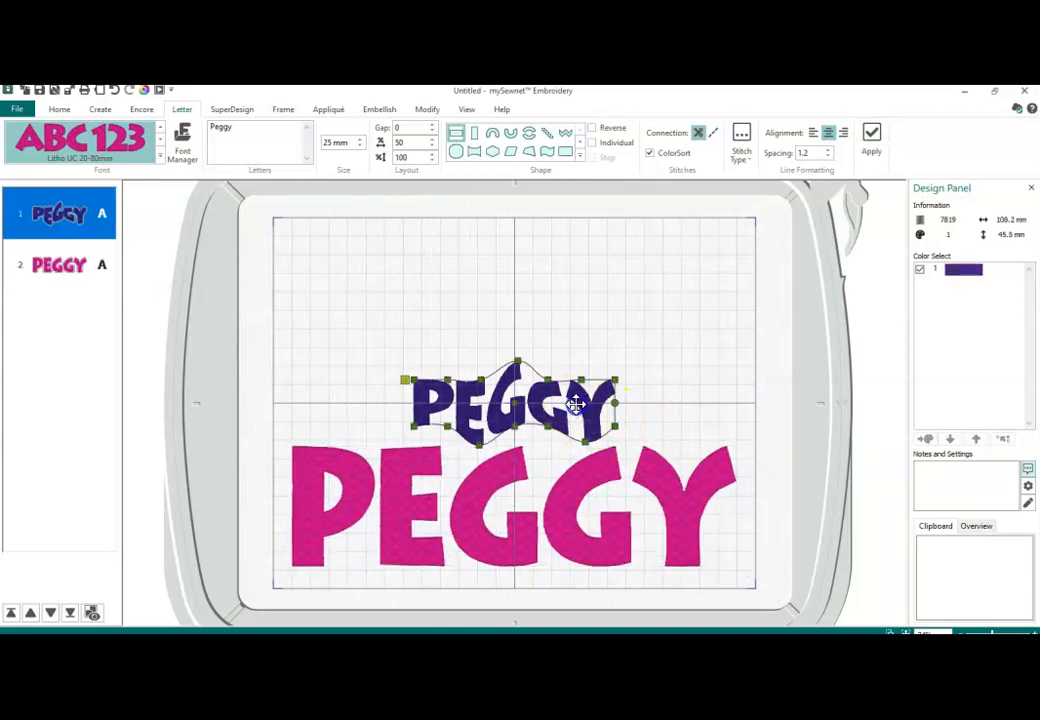
{"action": "key", "text": "Delete"}
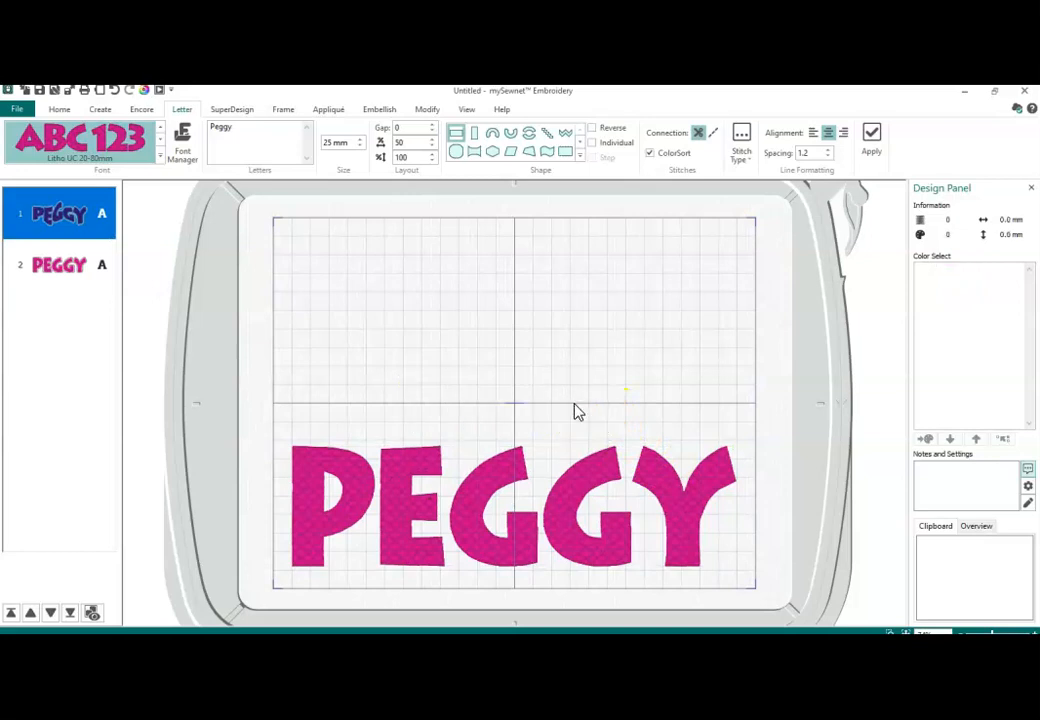
{"action": "left_click", "coordinate": [494, 476]}
{"action": "left_click_drag", "start_coordinate": [494, 478], "coordinate": [488, 388]}
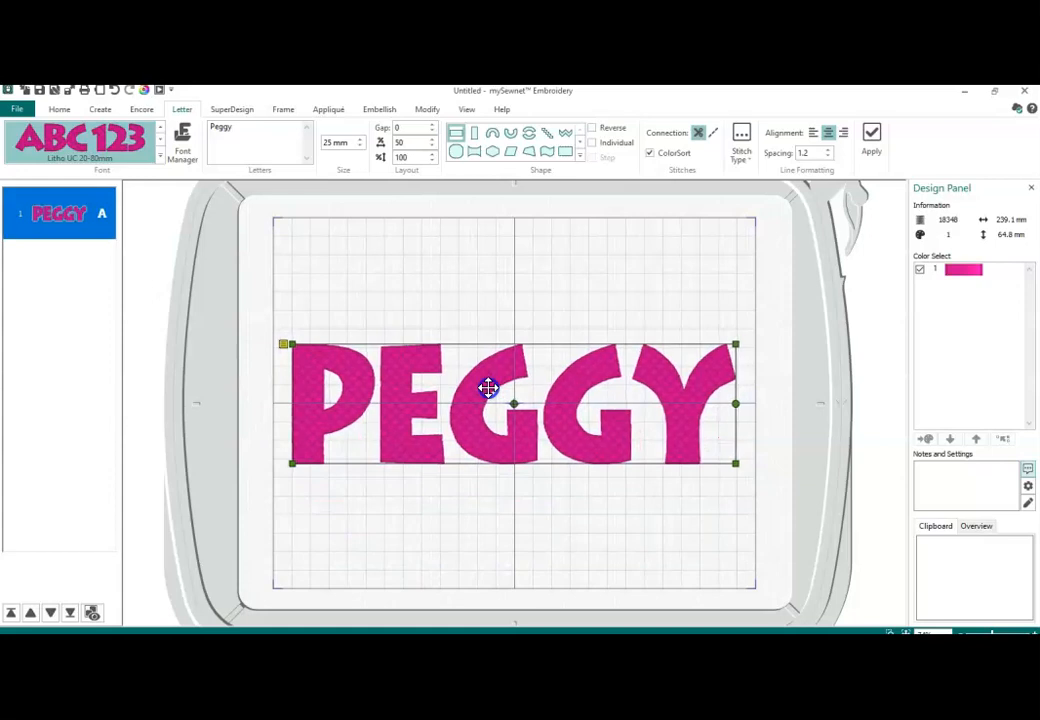
Fill the large pink lettering with pattern 217 from the Transport group
{"action": "right_click", "coordinate": [561, 354]}
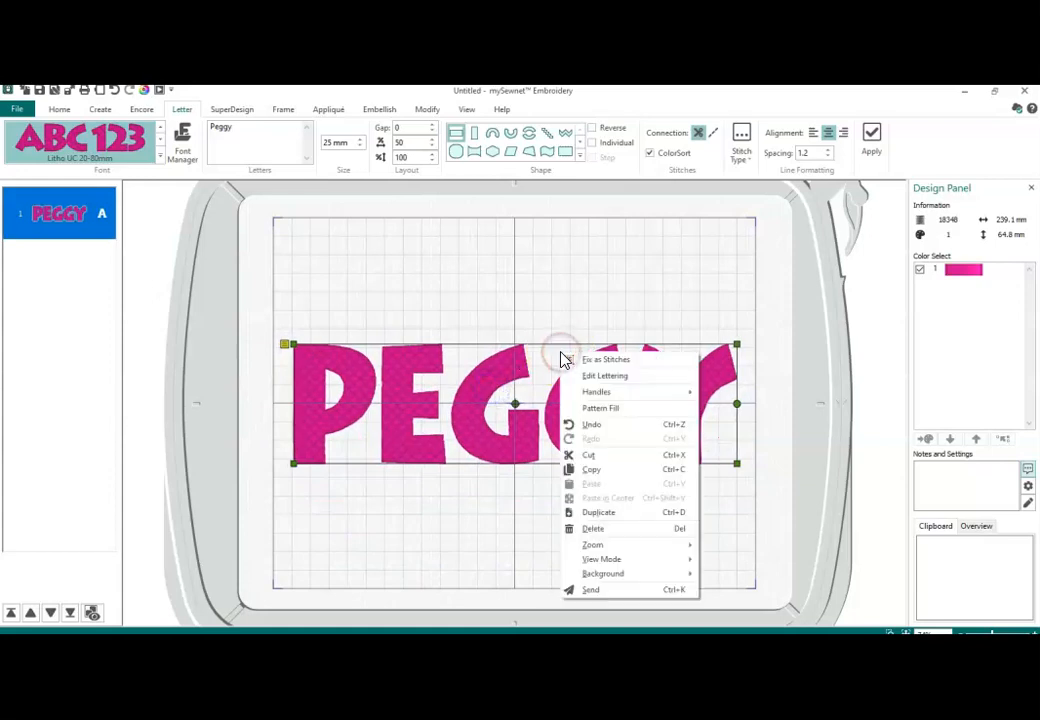
{"action": "left_click", "coordinate": [595, 411]}
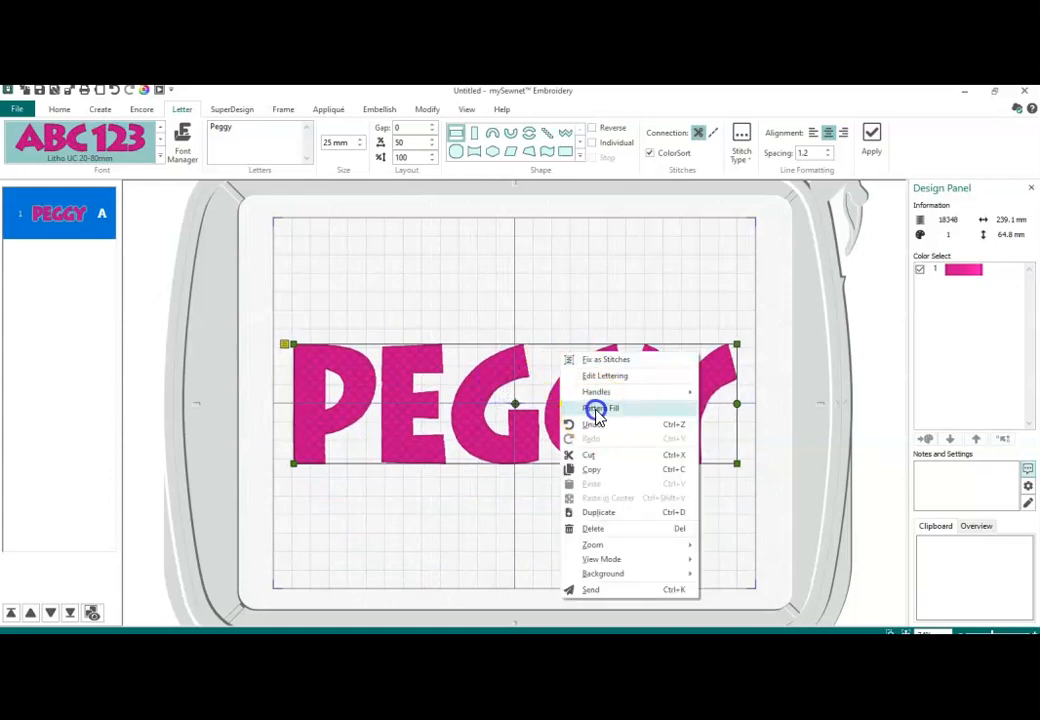
{"action": "left_click", "coordinate": [432, 303]}
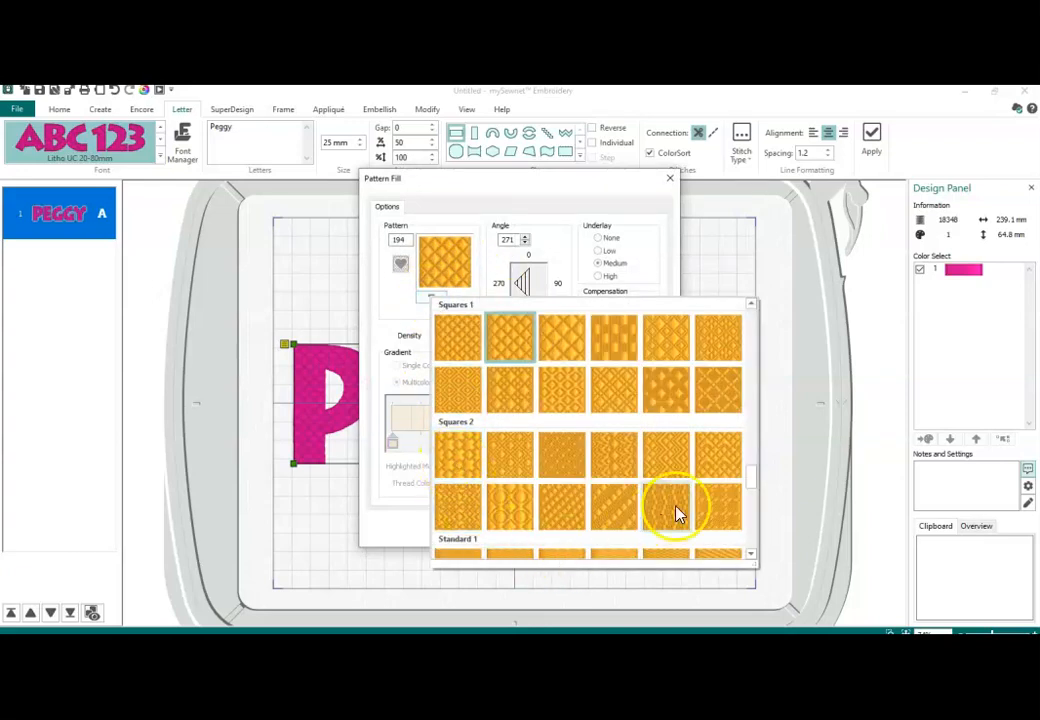
{"action": "left_click_drag", "start_coordinate": [755, 472], "coordinate": [750, 506]}
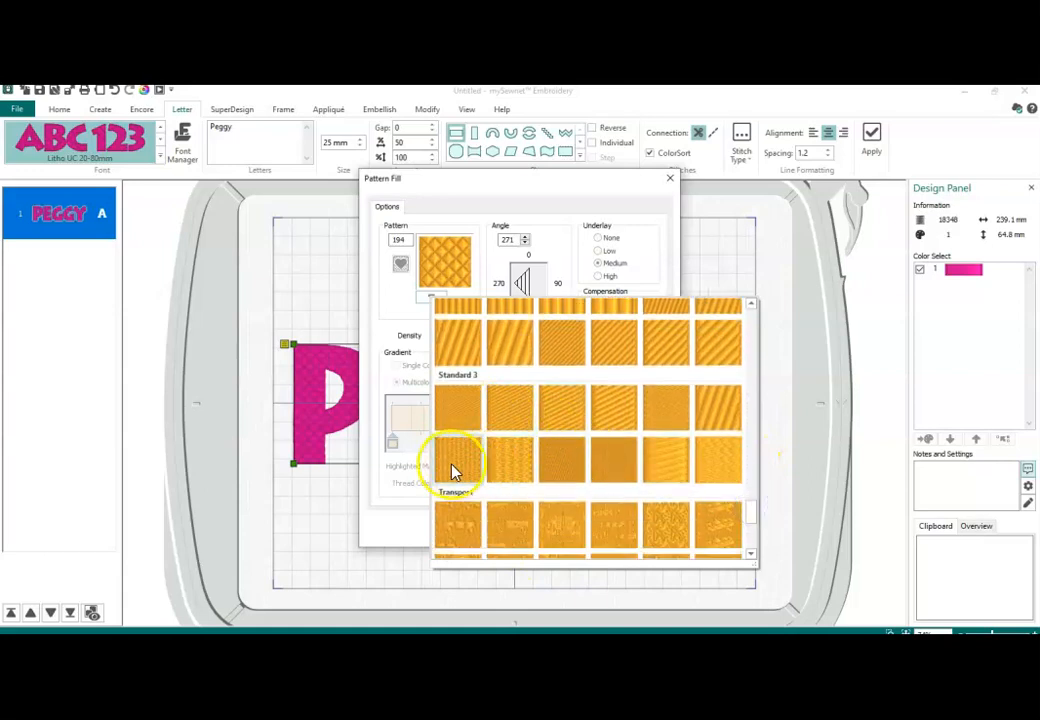
{"action": "left_click", "coordinate": [455, 530]}
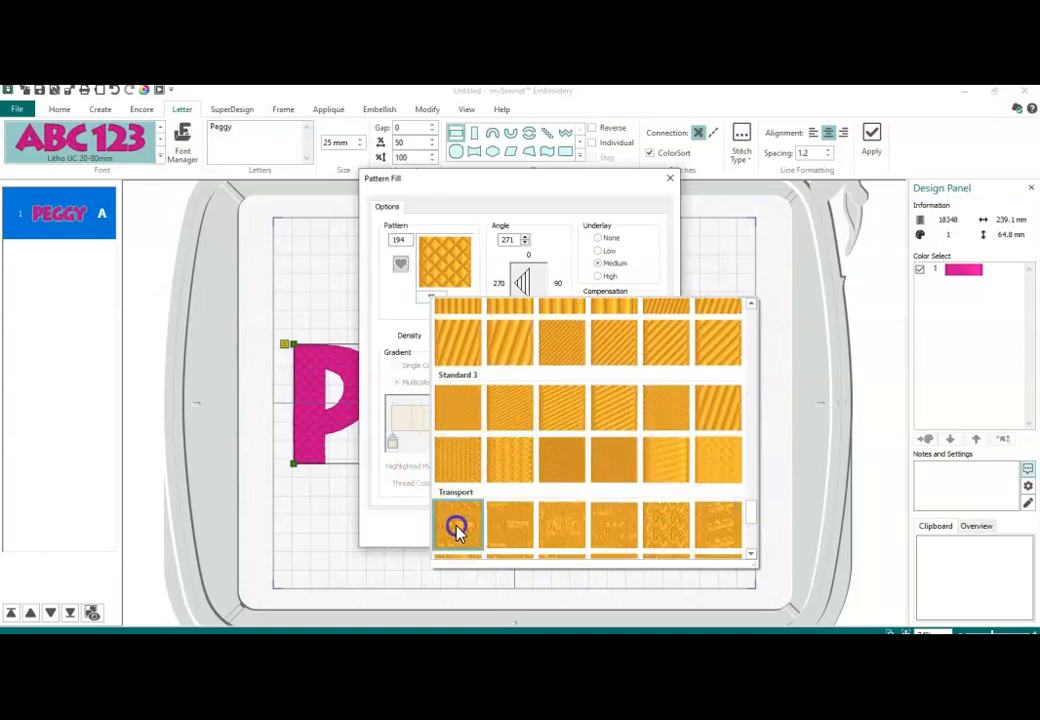
{"action": "left_click", "coordinate": [524, 535]}
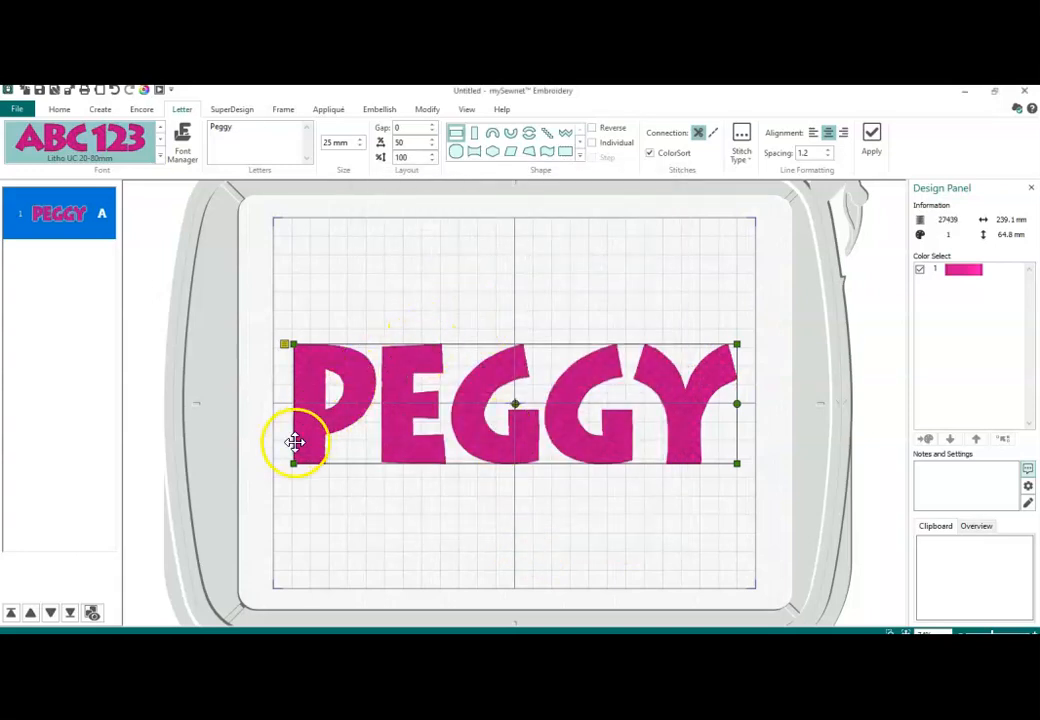
Change the pink lettering's pattern fill to pattern 240 and set the fill angle to 180 degrees
{"action": "right_click", "coordinate": [571, 431]}
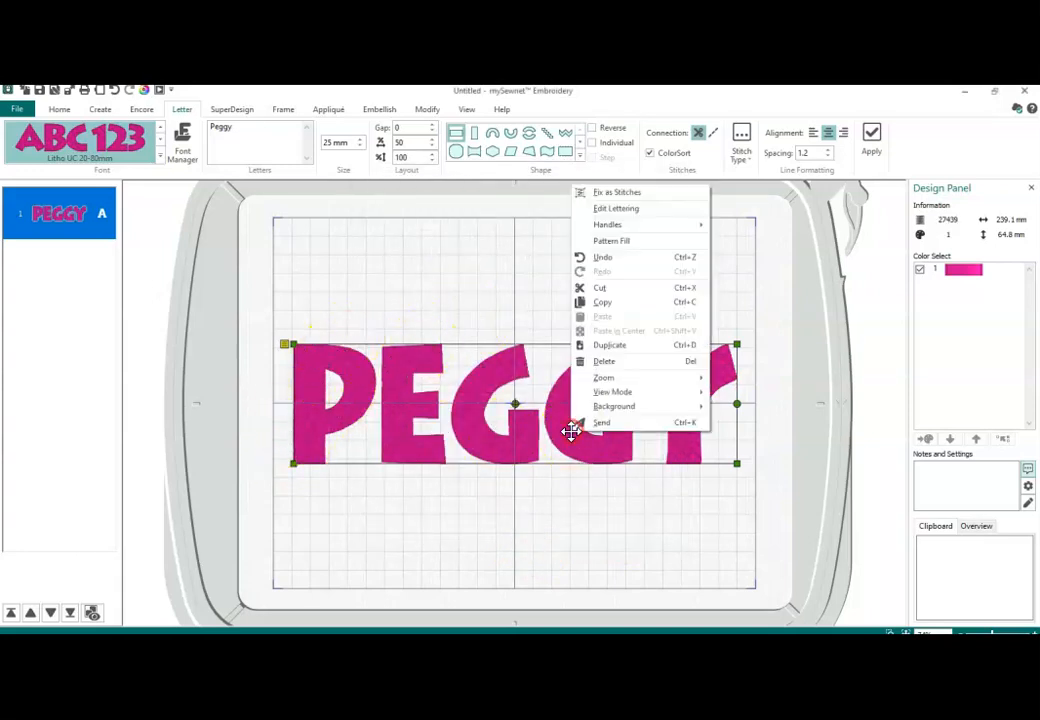
{"action": "left_click", "coordinate": [625, 241]}
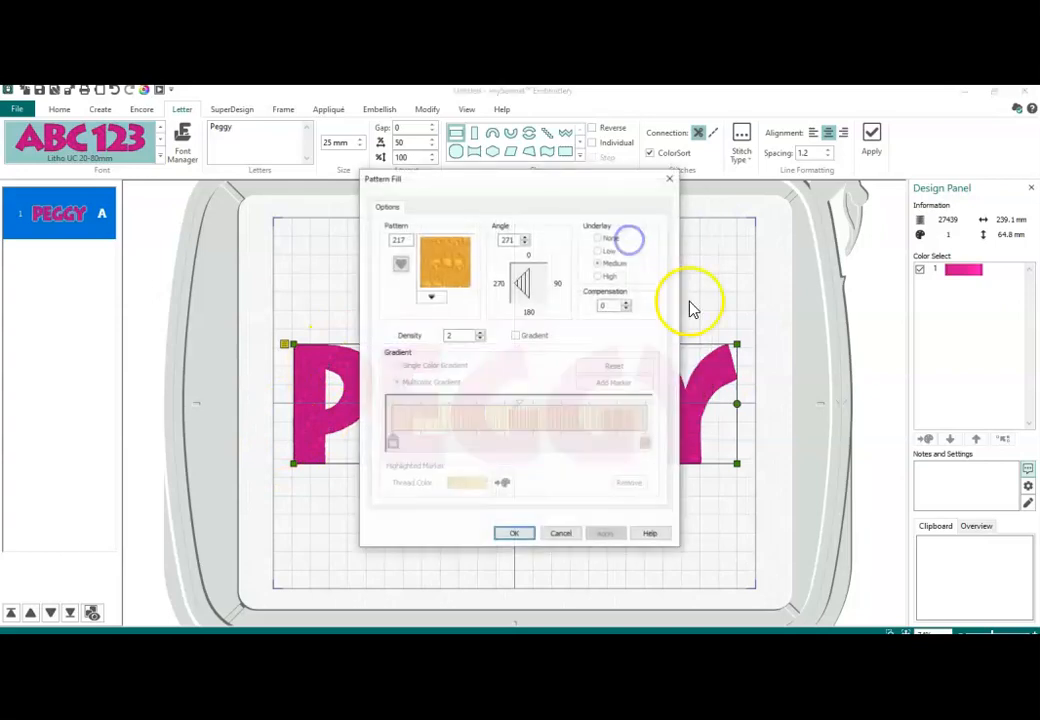
{"action": "left_click", "coordinate": [431, 296]}
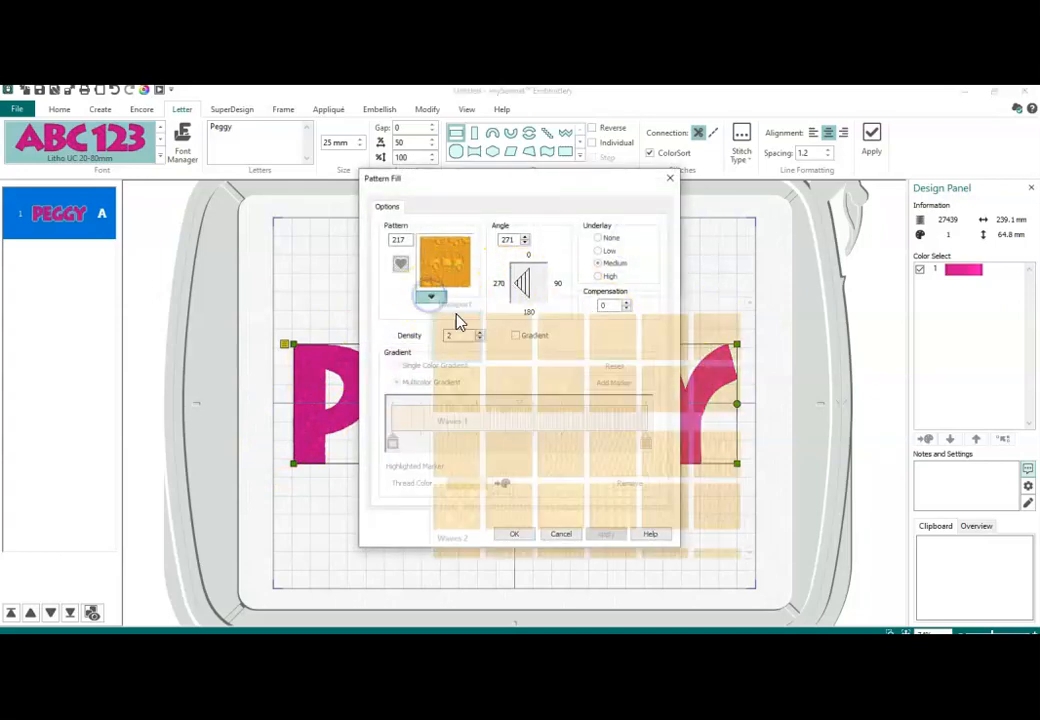
{"action": "left_click", "coordinate": [722, 515]}
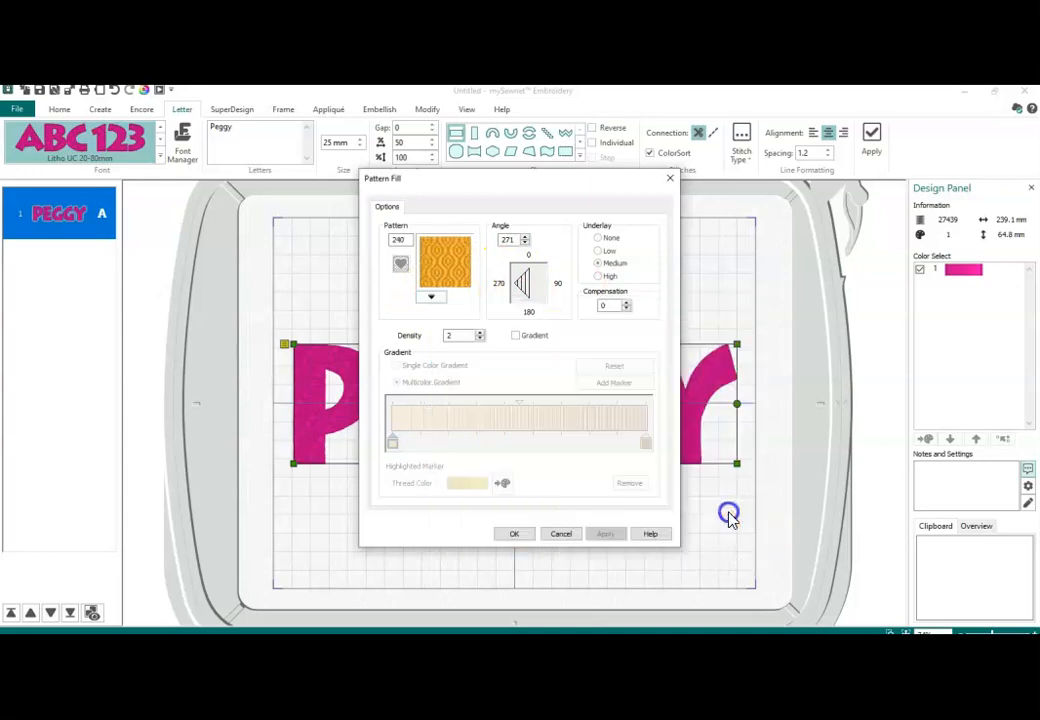
{"action": "double_click", "coordinate": [511, 240]}
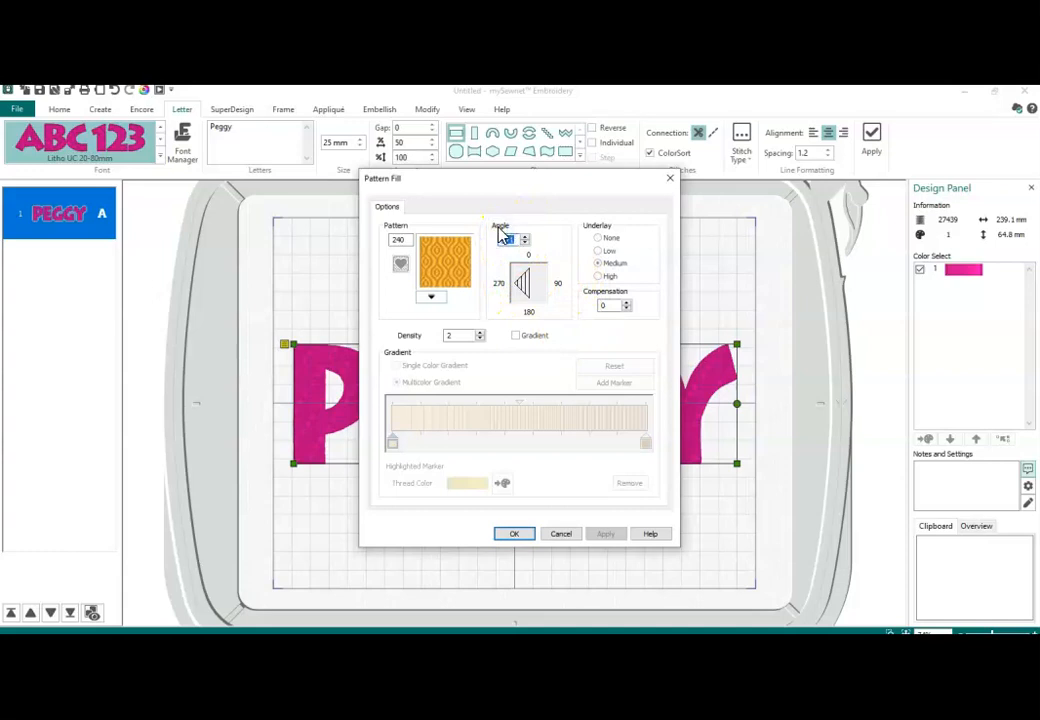
{"action": "double_click", "coordinate": [509, 240]}
{"action": "type", "text": "180"}
{"action": "left_click", "coordinate": [512, 534]}
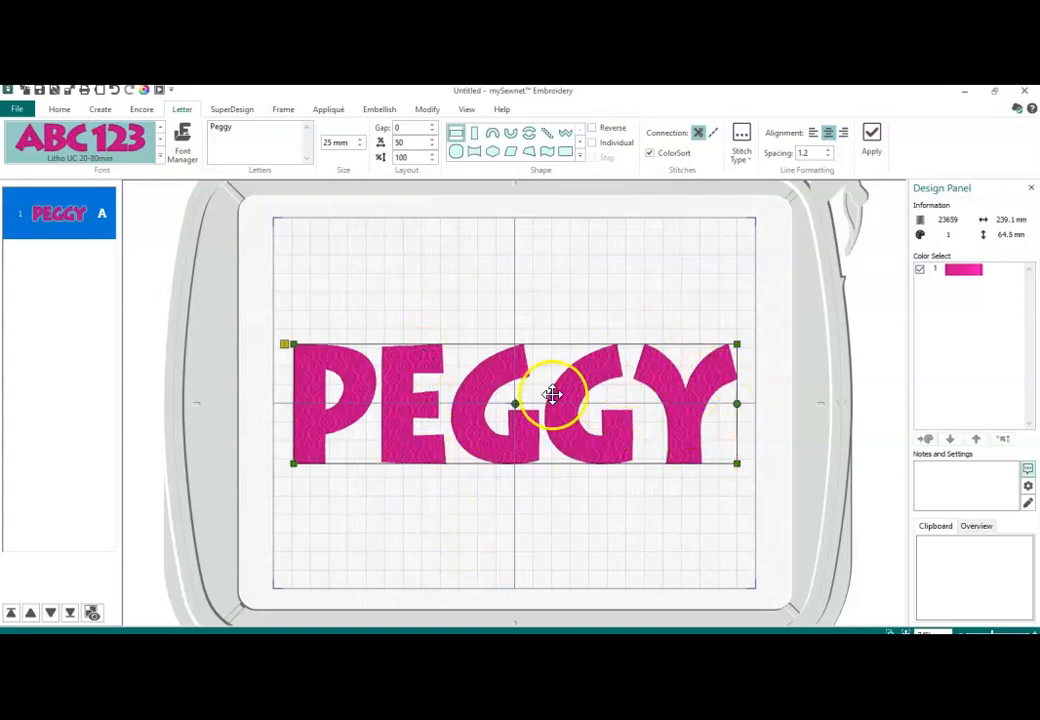
Turn on the gradient option in the pink lettering's pattern fill settings
{"action": "right_click", "coordinate": [489, 381]}
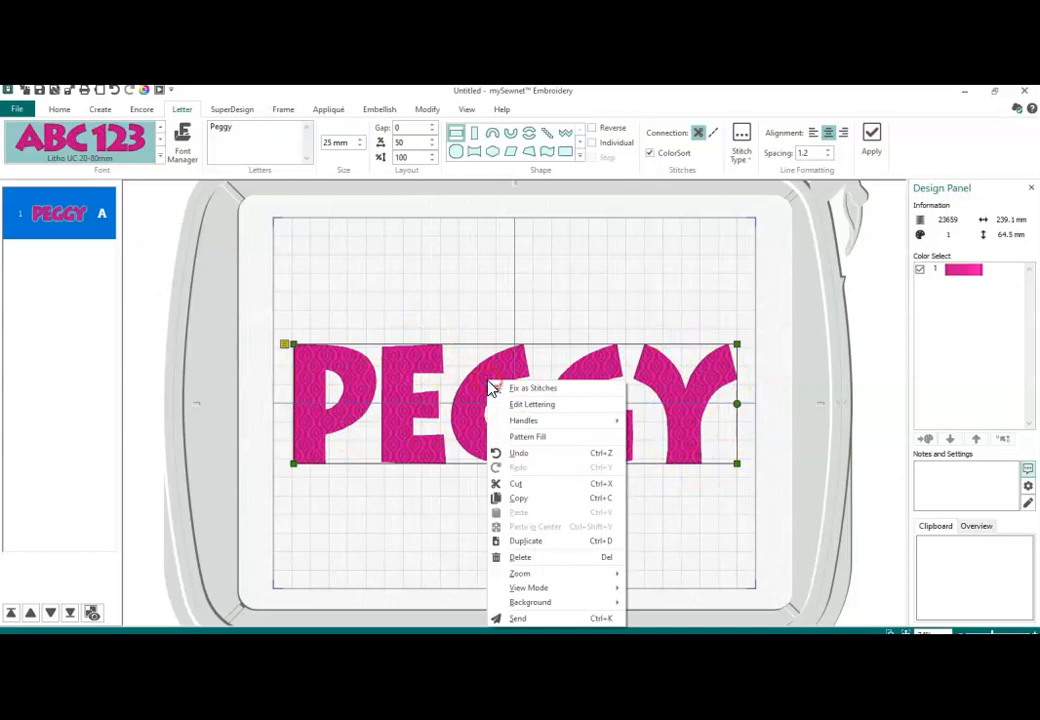
{"action": "left_click", "coordinate": [521, 440]}
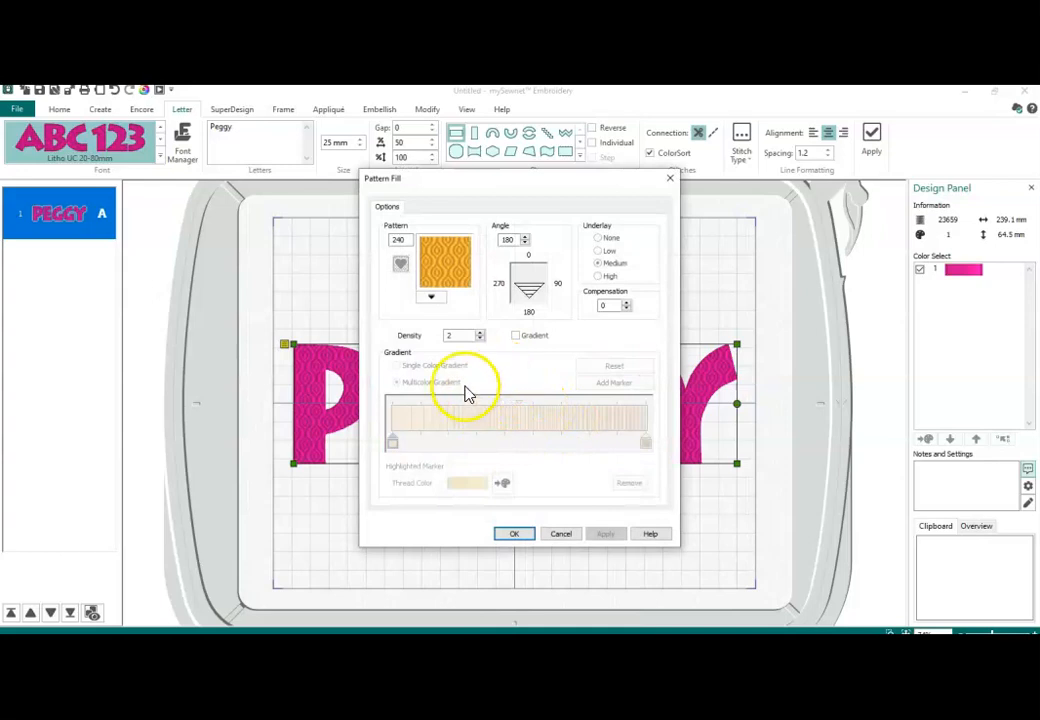
{"action": "left_click", "coordinate": [399, 366]}
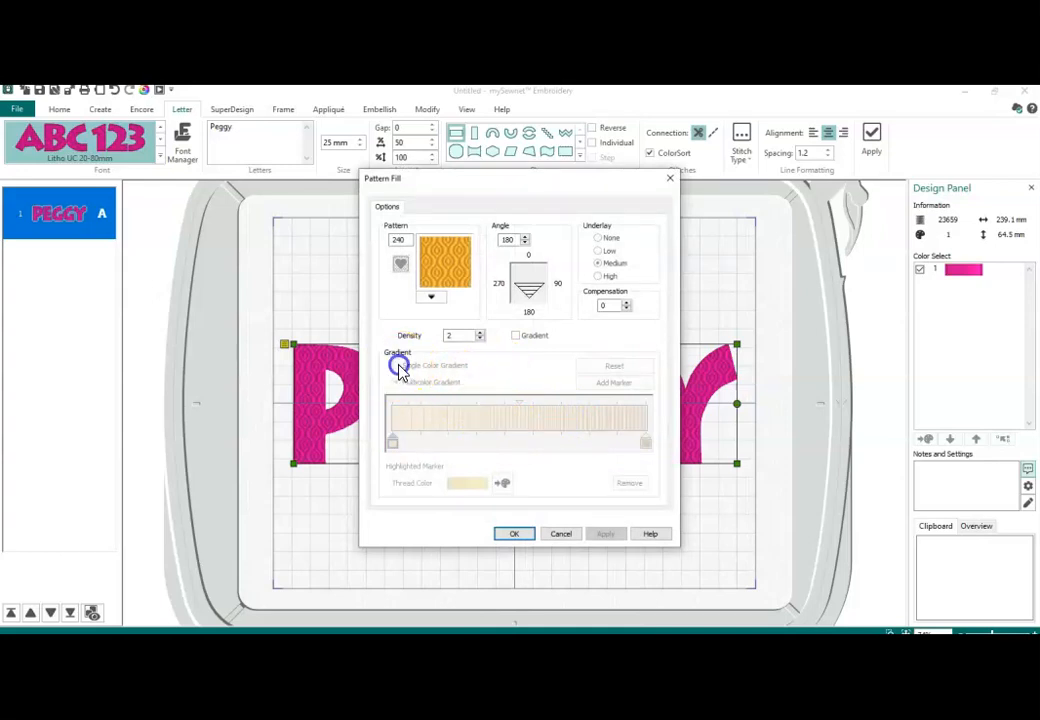
{"action": "left_click", "coordinate": [445, 457]}
{"action": "left_click", "coordinate": [516, 337]}
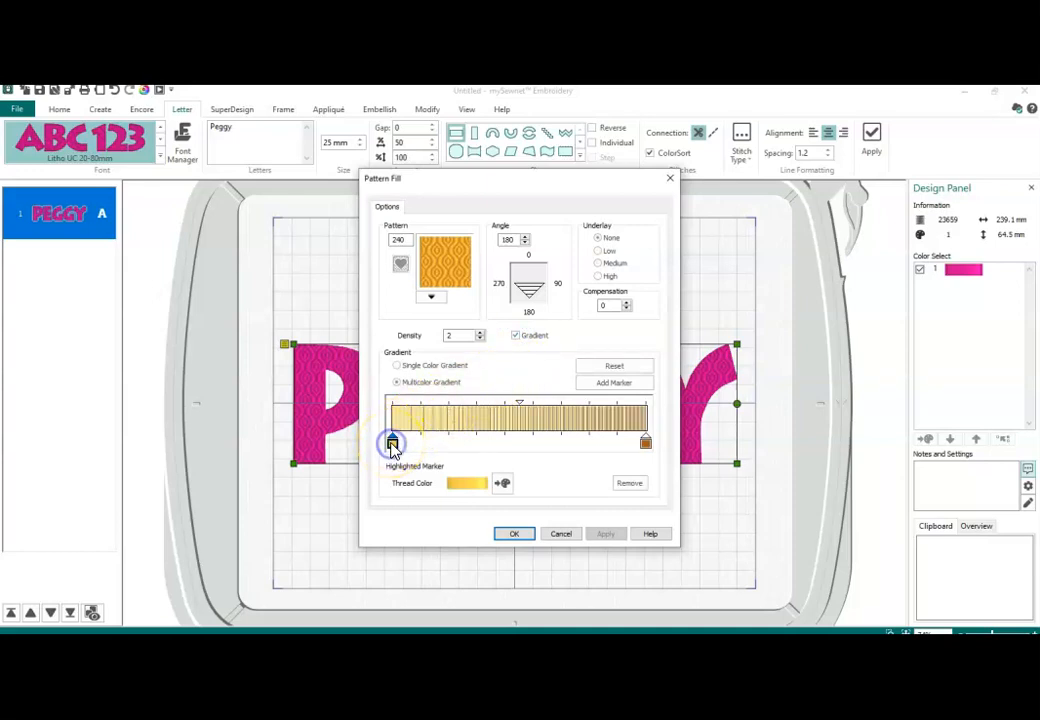
Set the gradient's start marker to Robison-Anton Rayon 40 thread 2415 Floral Pink
{"action": "left_click", "coordinate": [471, 486]}
{"action": "left_click", "coordinate": [502, 483]}
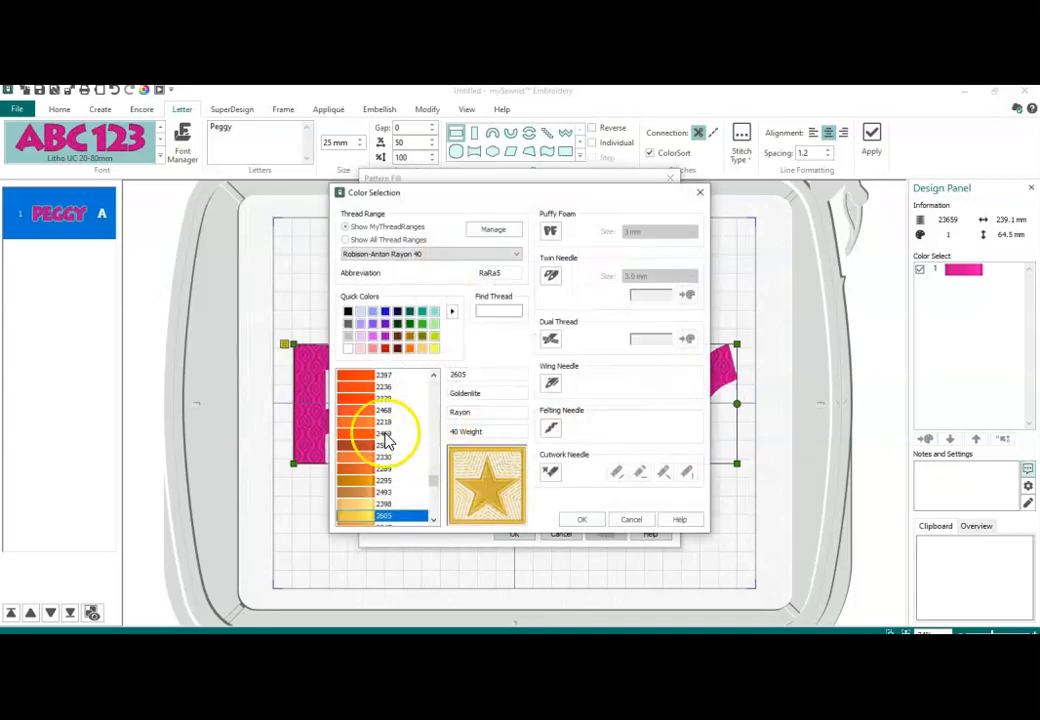
{"action": "left_click", "coordinate": [372, 339]}
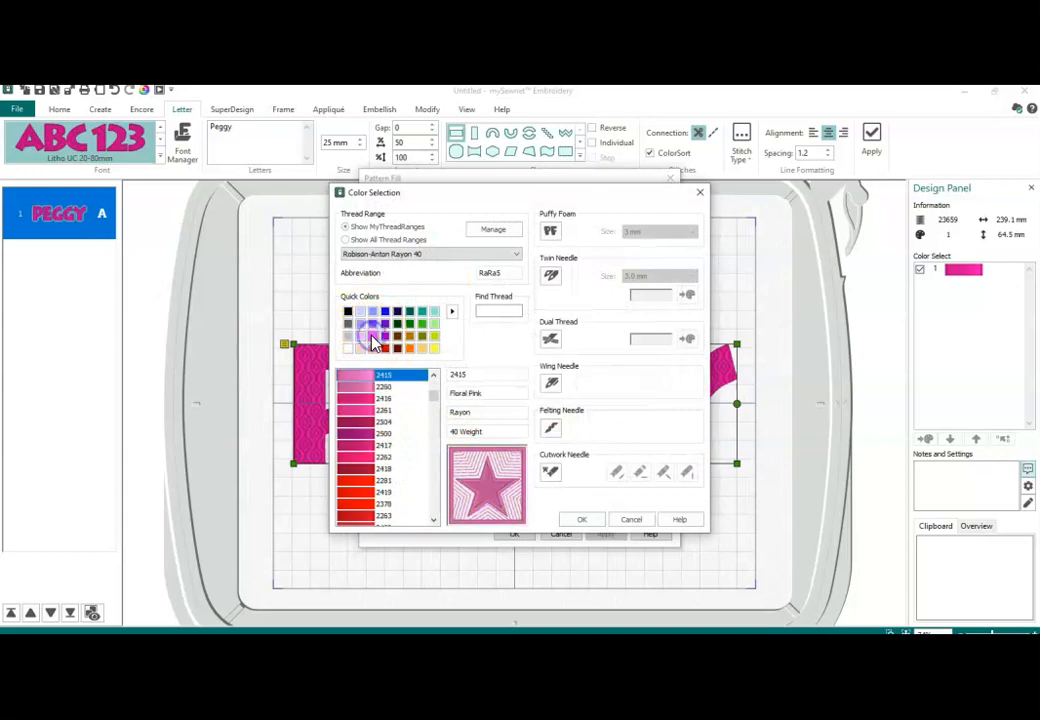
{"action": "left_click", "coordinate": [581, 519]}
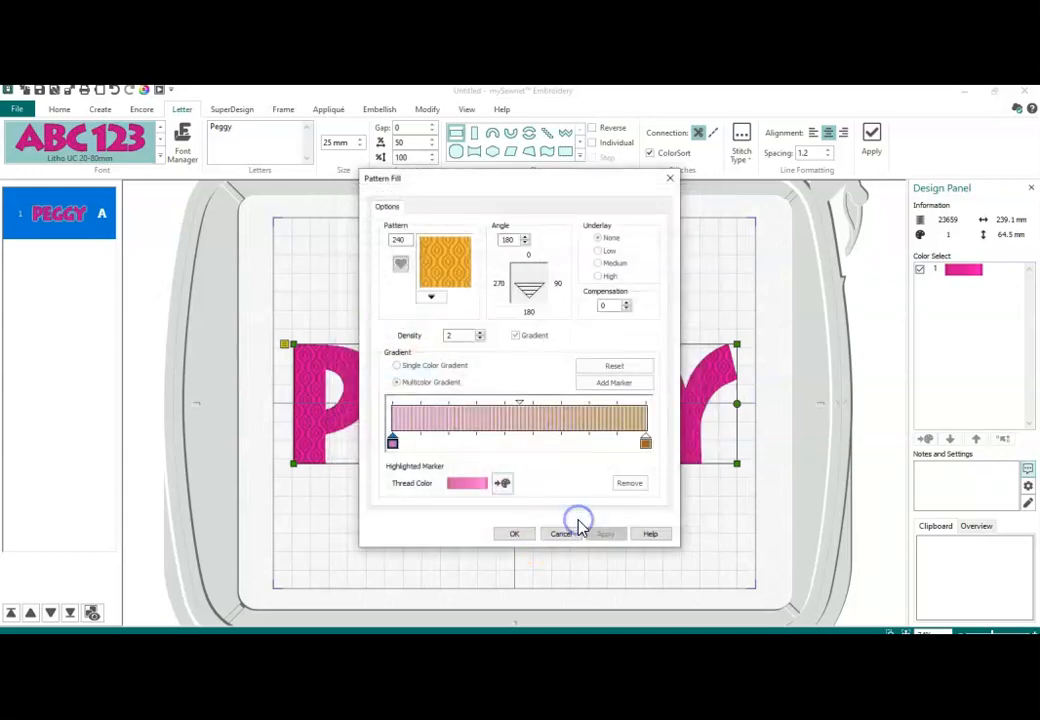
Set the gradient's end marker to Robison-Anton Rayon 40 thread 2578 Harvest Green
{"action": "left_click", "coordinate": [646, 445]}
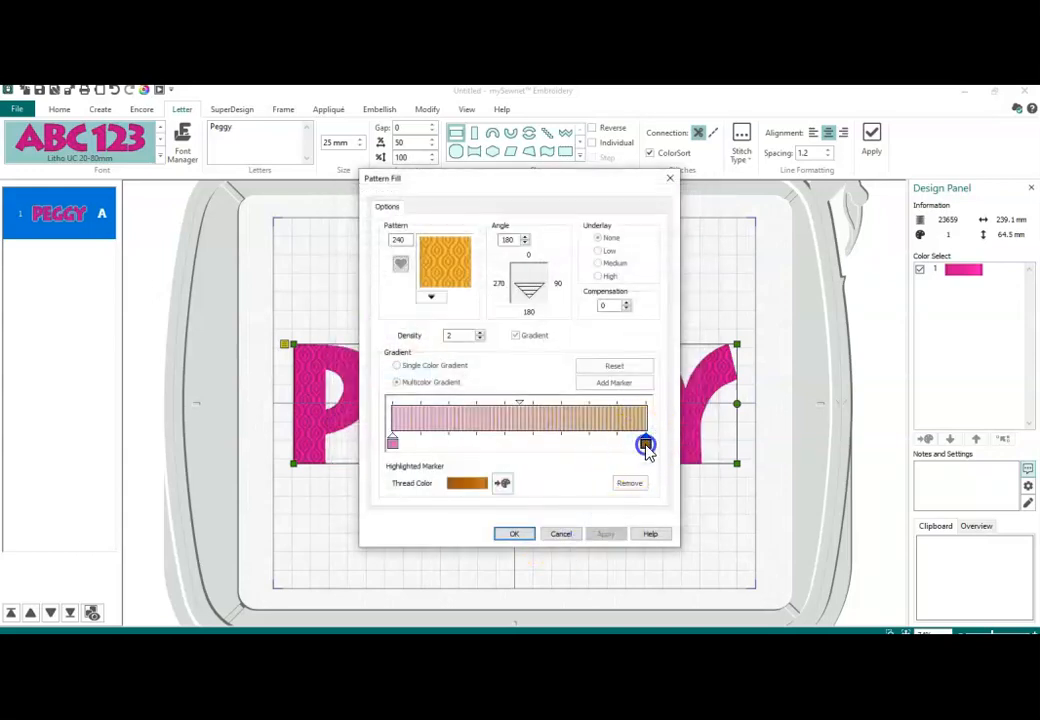
{"action": "double_click", "coordinate": [646, 445]}
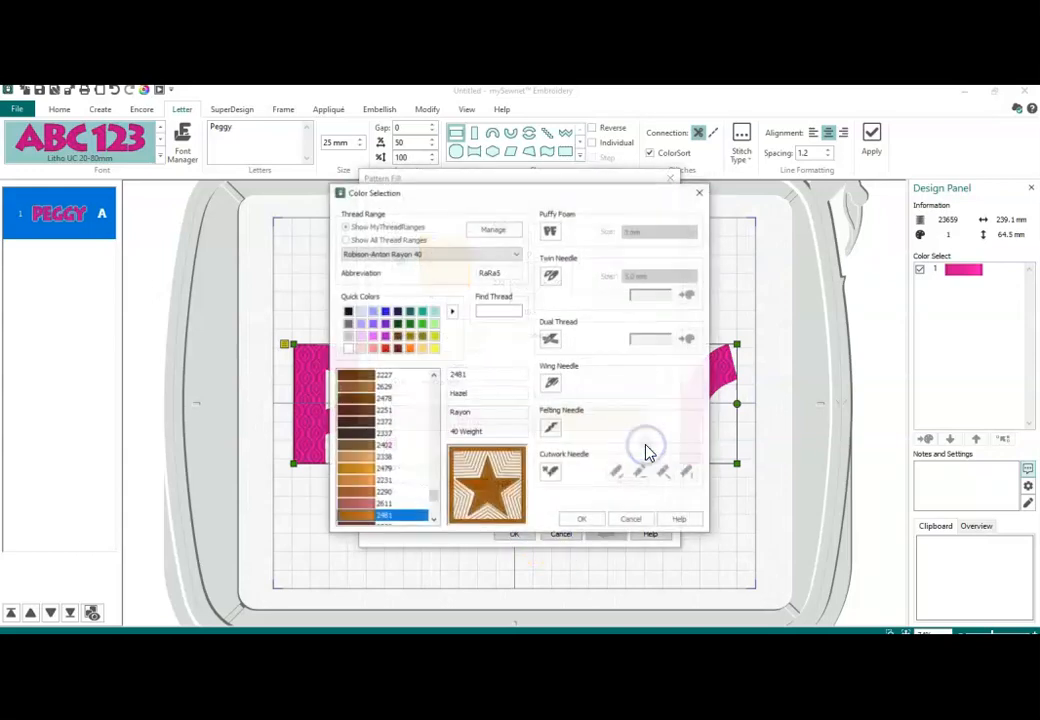
{"action": "left_click", "coordinate": [422, 323]}
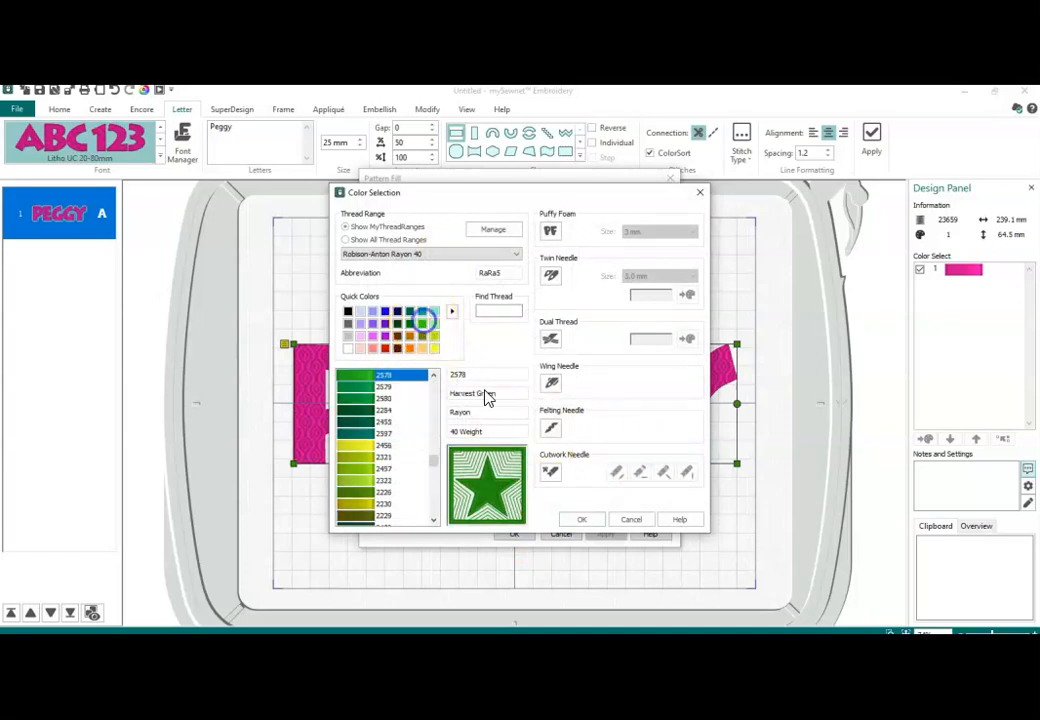
{"action": "left_click", "coordinate": [580, 522]}
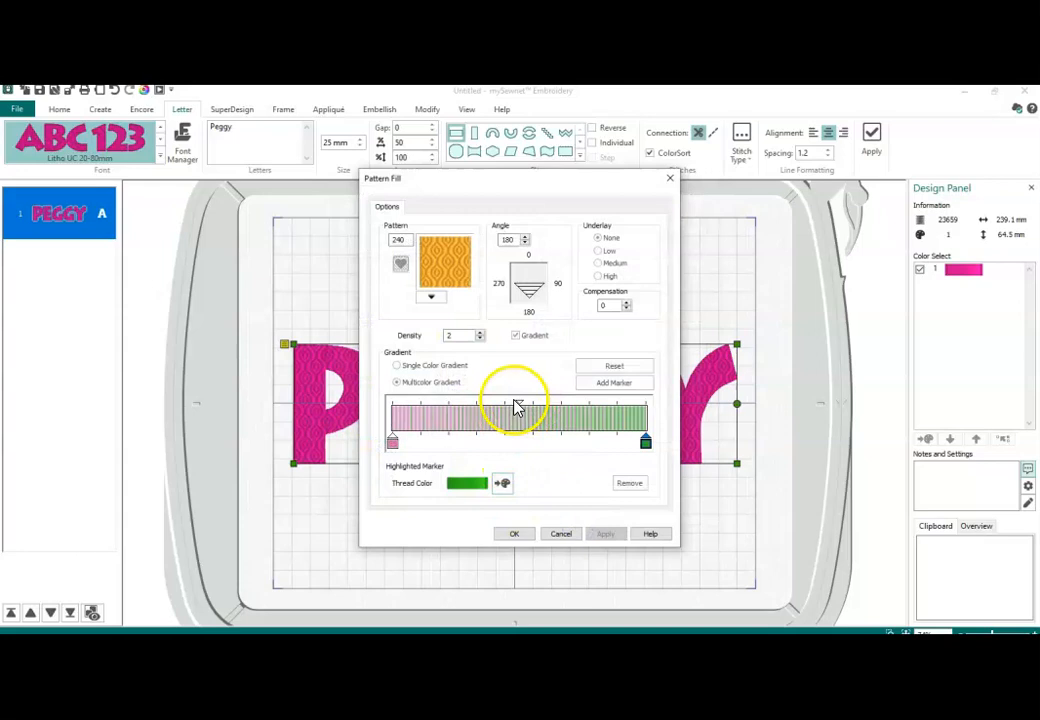
Add a middle marker to the gradient and set it to Robison-Anton Rayon 40 thread 2325 Lemon
{"action": "left_click", "coordinate": [615, 384]}
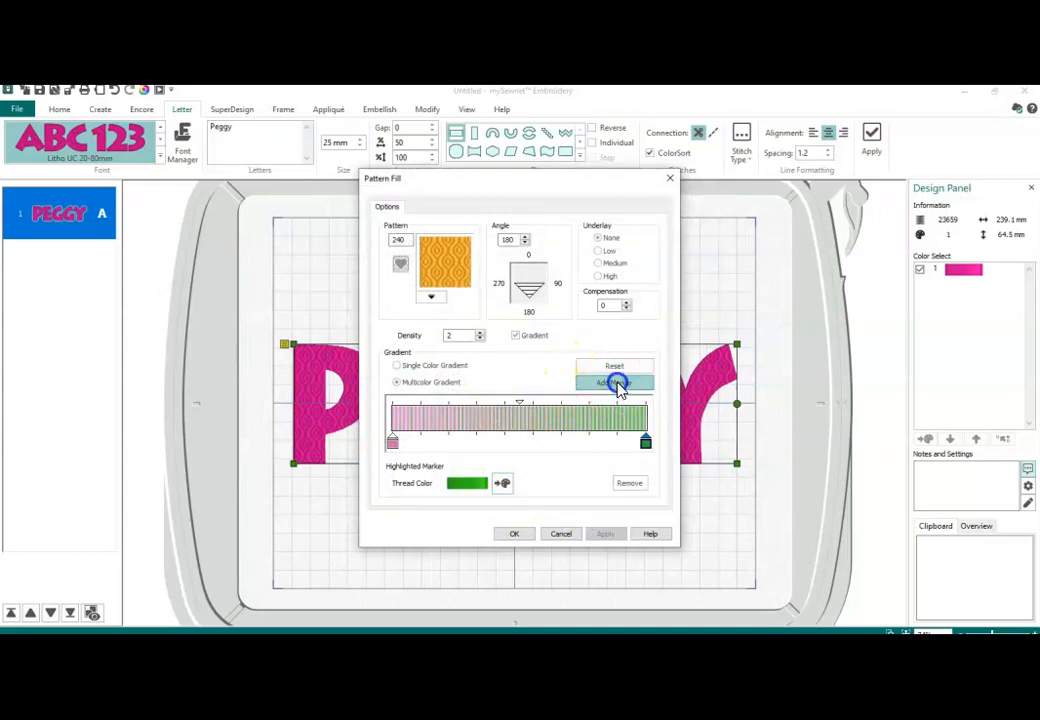
{"action": "left_click", "coordinate": [521, 444]}
{"action": "double_click", "coordinate": [520, 442]}
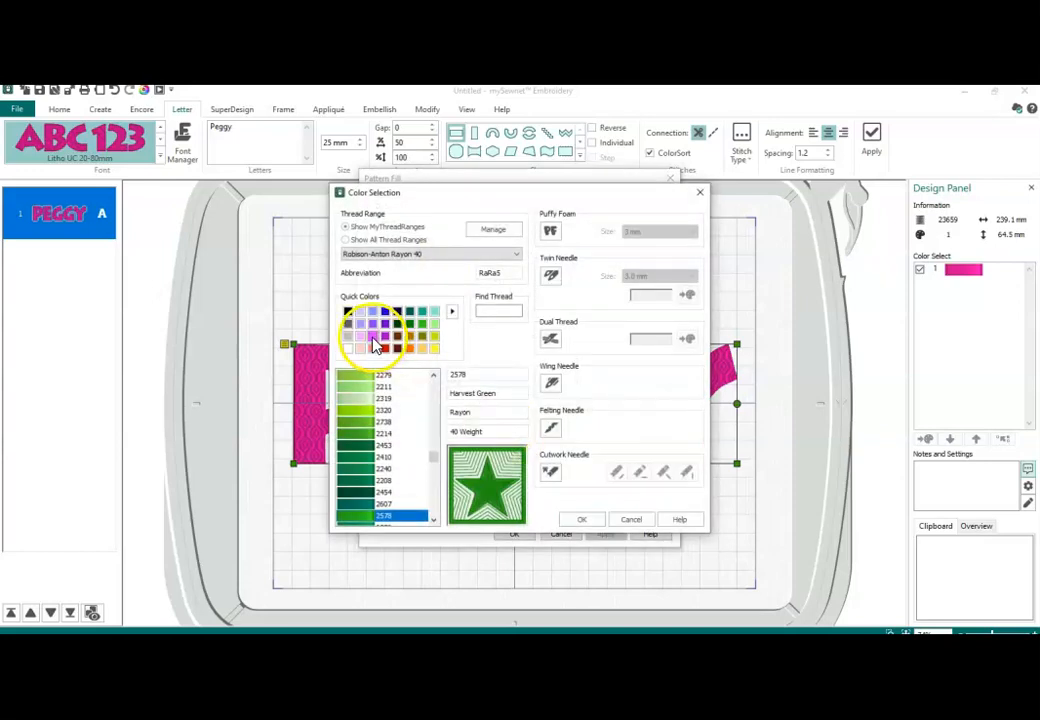
{"action": "left_click", "coordinate": [434, 347]}
{"action": "left_click", "coordinate": [578, 519]}
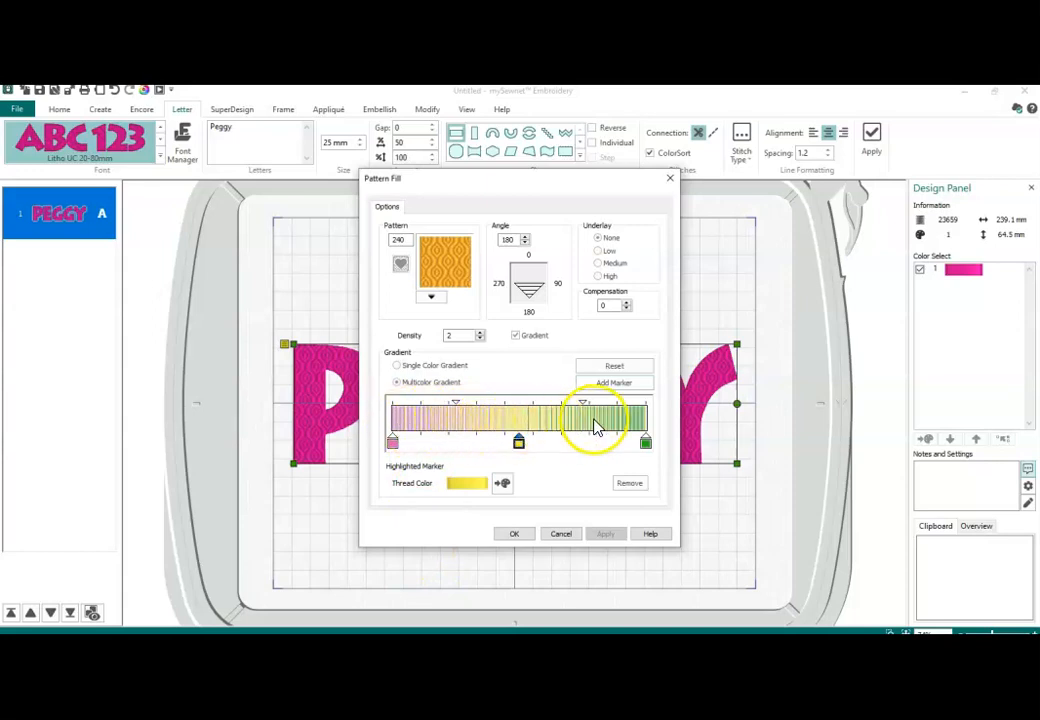
Move the gradient's yellow marker toward the green end, bring the pink and green markers inward, and apply the fill
{"action": "left_click_drag", "start_coordinate": [520, 442], "coordinate": [571, 444]}
{"action": "left_click_drag", "start_coordinate": [645, 443], "coordinate": [624, 446]}
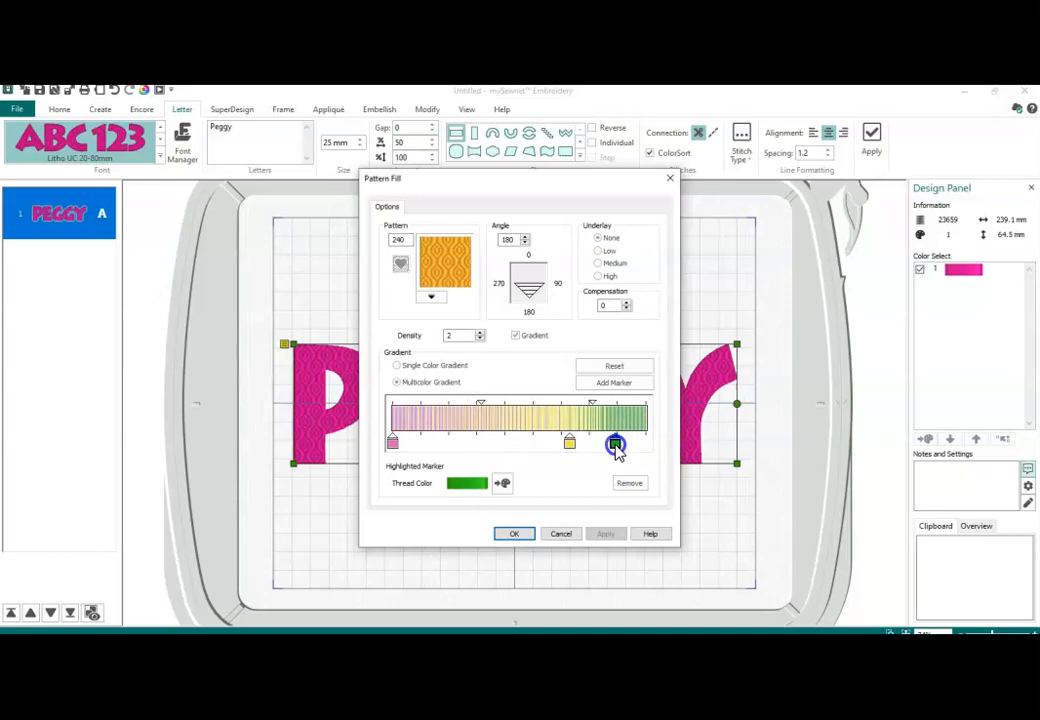
{"action": "left_click_drag", "start_coordinate": [392, 444], "coordinate": [483, 447]}
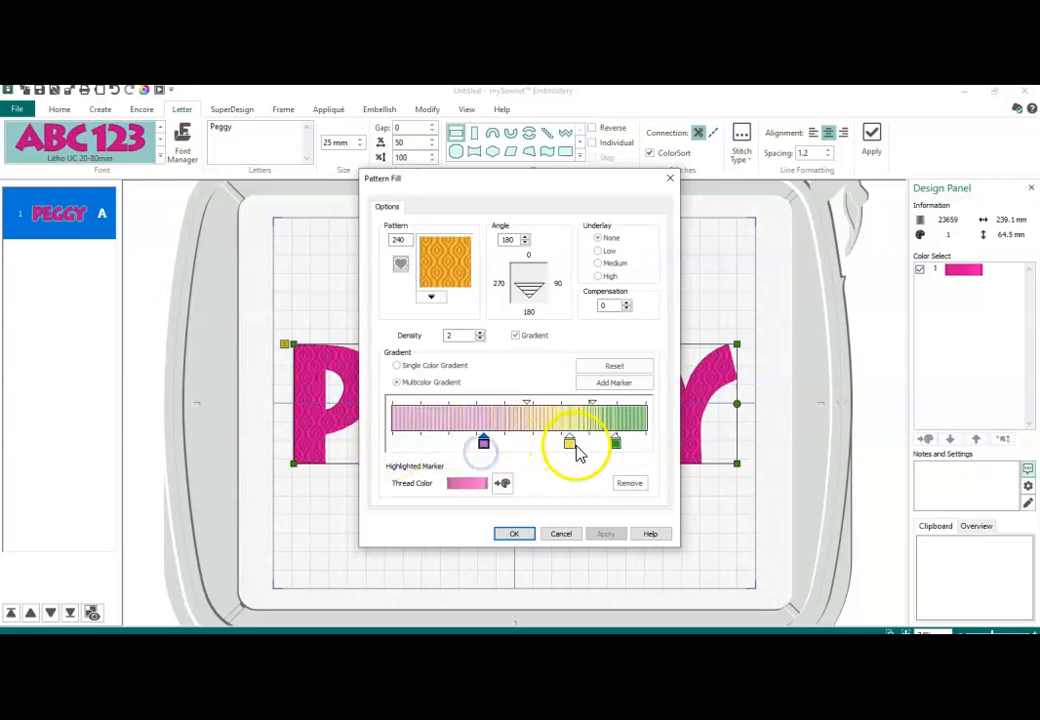
{"action": "left_click", "coordinate": [512, 536]}
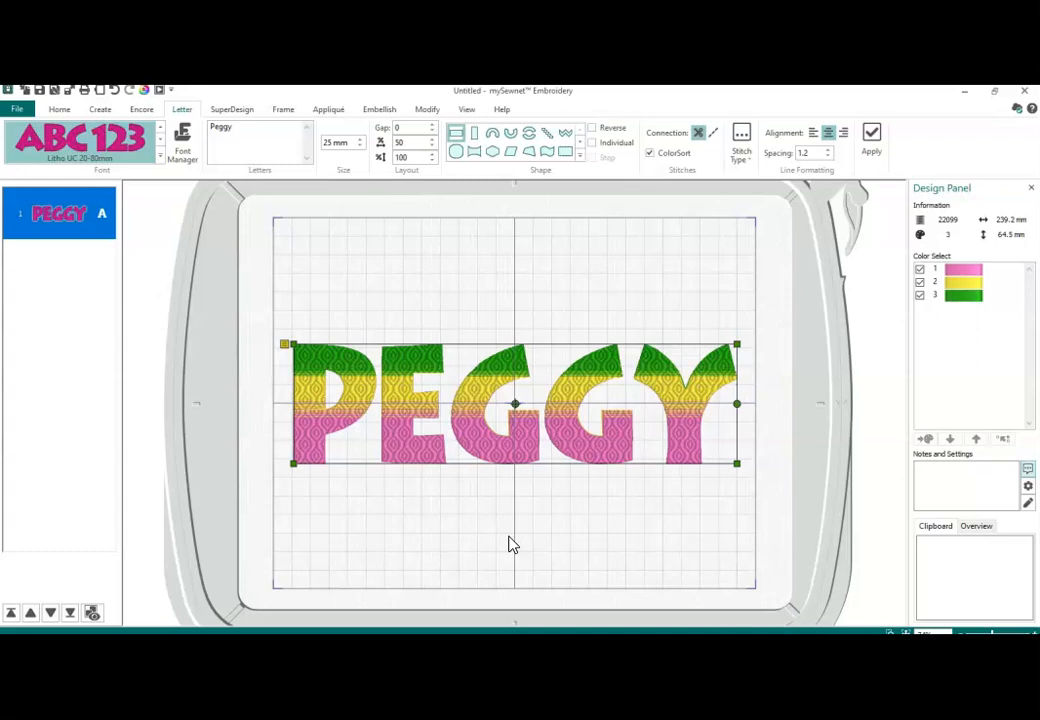
Spread the gradient's pink and green markers outward to widen the yellow band in the lettering, and apply the fill
{"action": "right_click", "coordinate": [603, 368]}
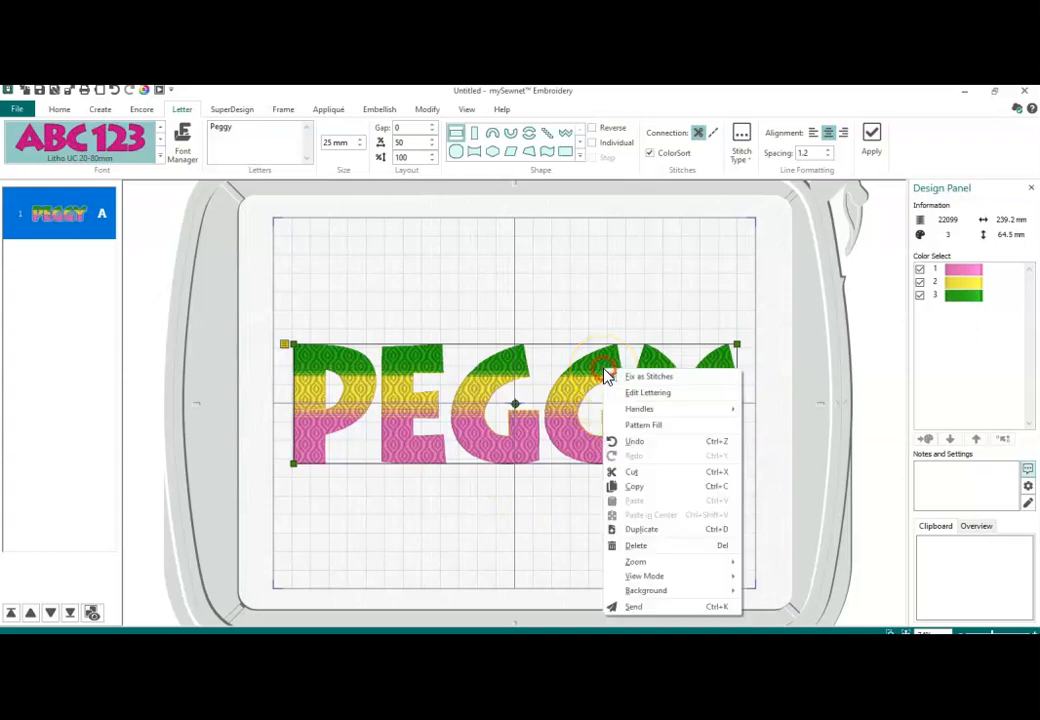
{"action": "left_click", "coordinate": [624, 428]}
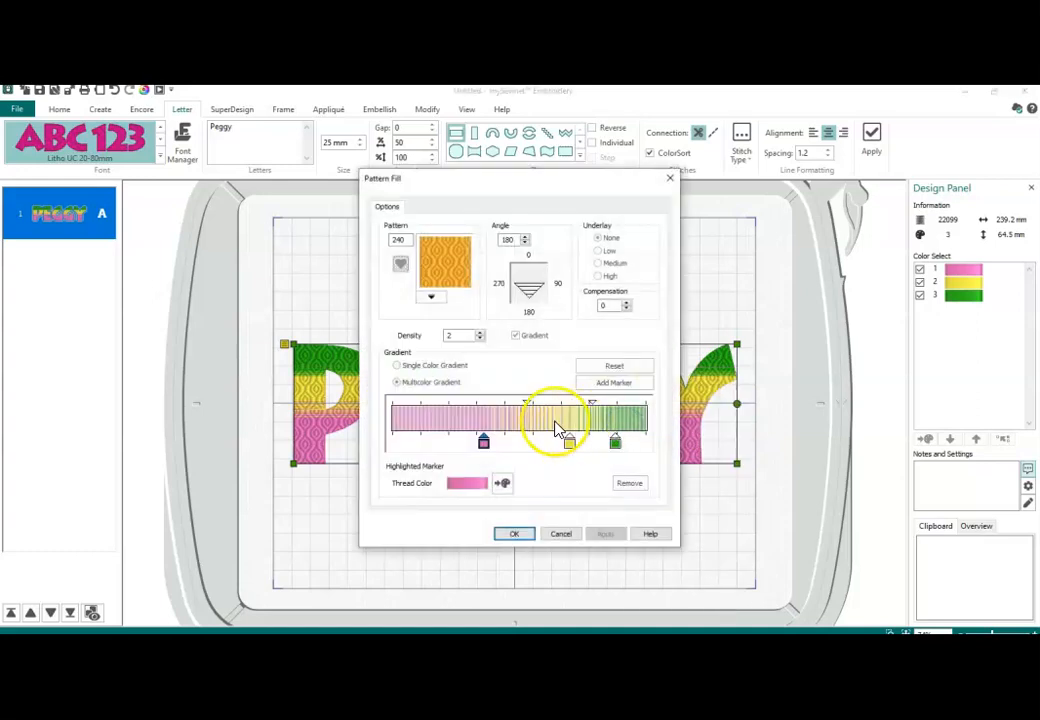
{"action": "left_click_drag", "start_coordinate": [528, 405], "coordinate": [492, 404]}
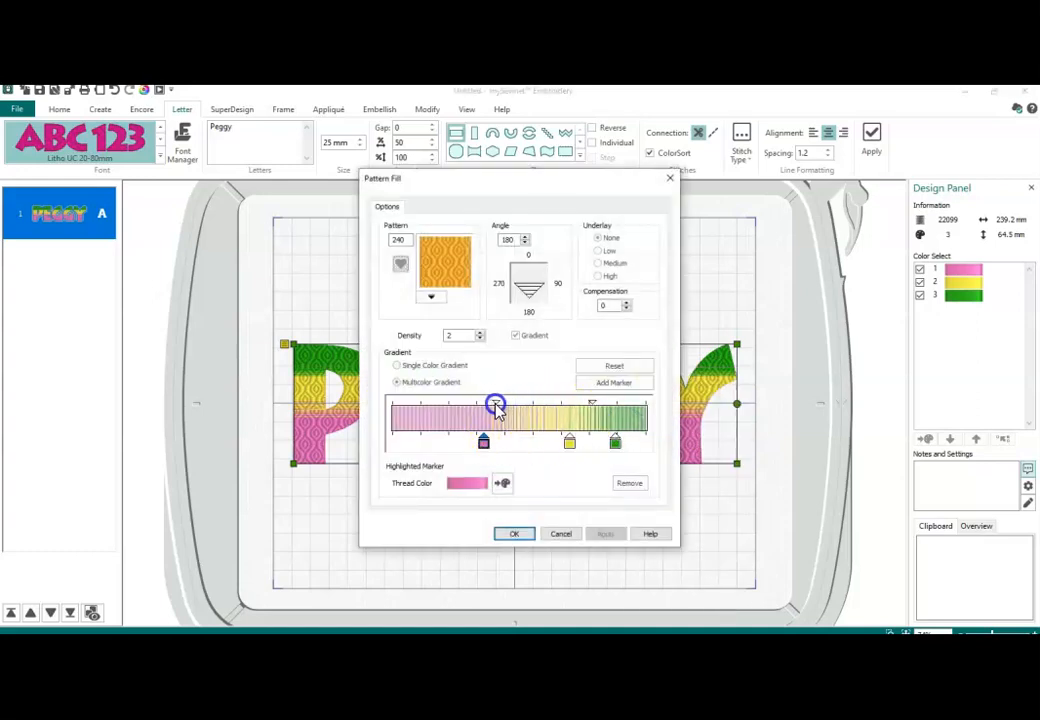
{"action": "left_click", "coordinate": [615, 443]}
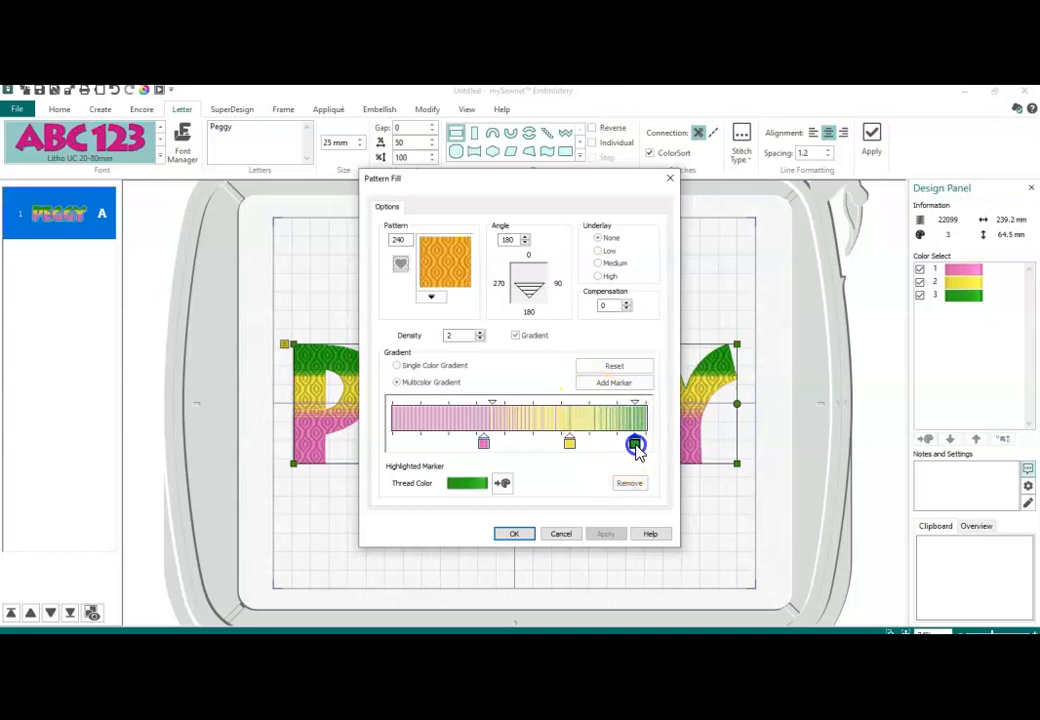
{"action": "mouse_move", "coordinate": [497, 410]}
{"action": "left_mouse_down"}
{"action": "mouse_move", "coordinate": [471, 402]}
{"action": "mouse_move", "coordinate": [476, 443]}
{"action": "mouse_move", "coordinate": [432, 443]}
{"action": "left_mouse_up"}
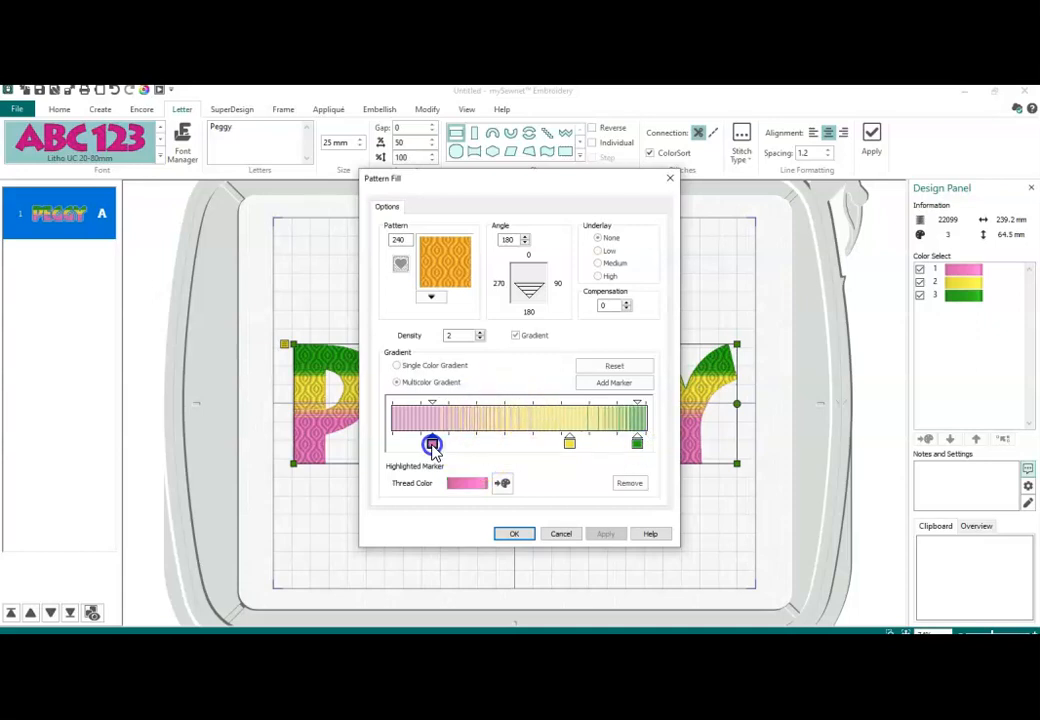
{"action": "left_click", "coordinate": [522, 534]}
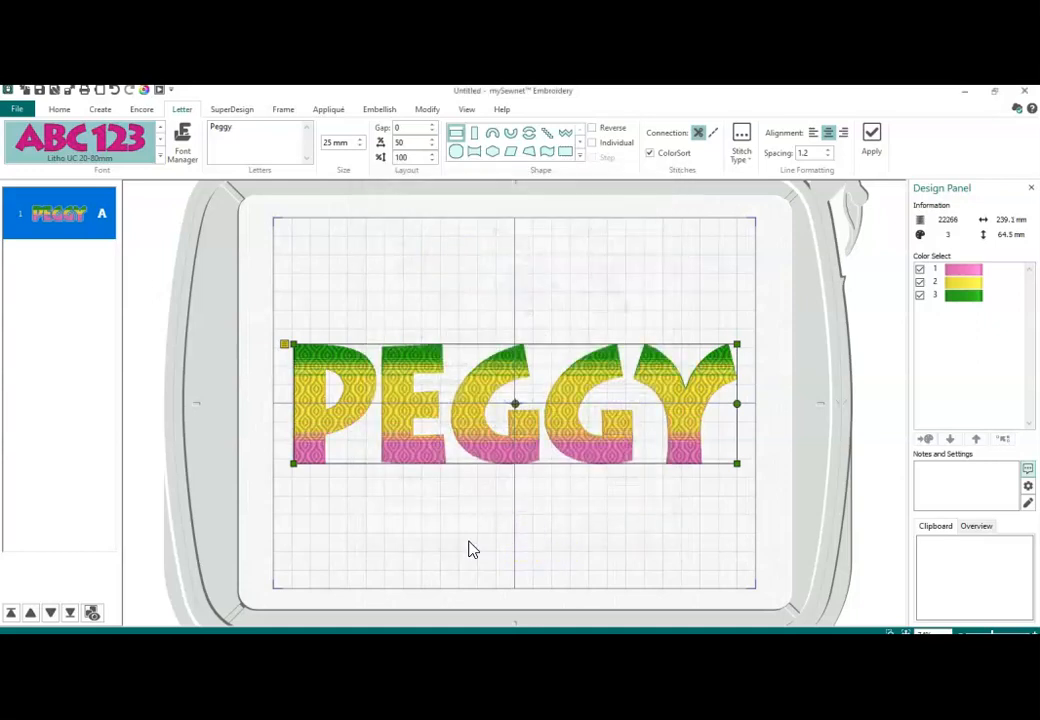
Change the gradient's yellow middle marker to Robison-Anton Rayon 40 thread 2517 Seafrost and apply the fill to the lettering
{"action": "left_click", "coordinate": [558, 397]}
{"action": "right_click", "coordinate": [558, 397]}
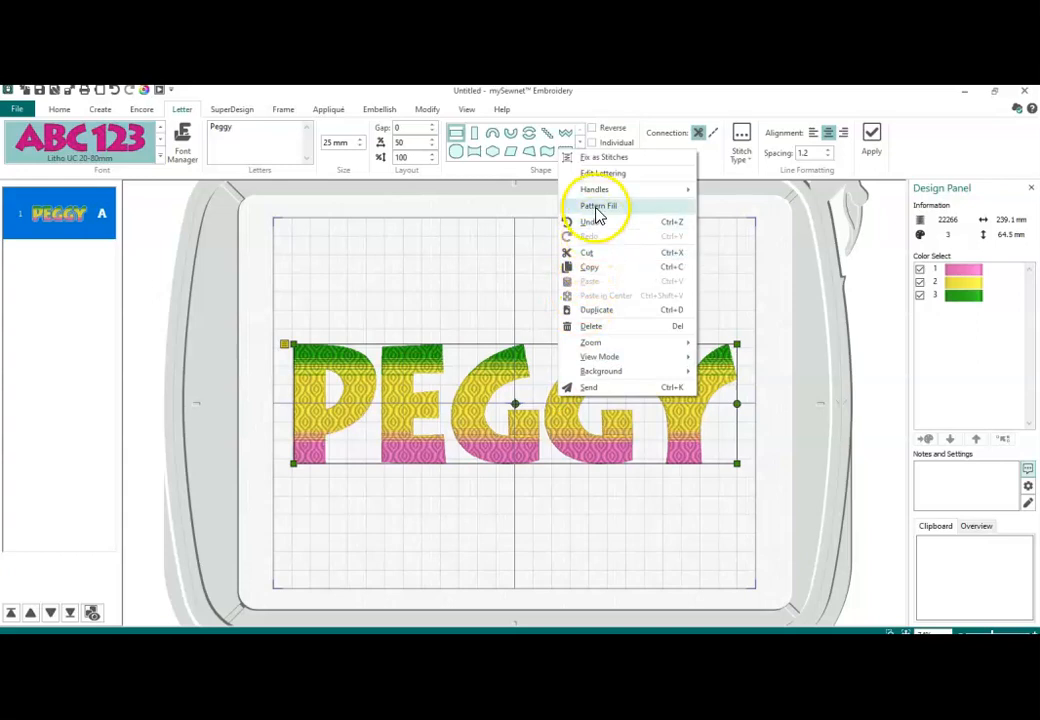
{"action": "left_click", "coordinate": [598, 207]}
{"action": "left_click", "coordinate": [574, 448]}
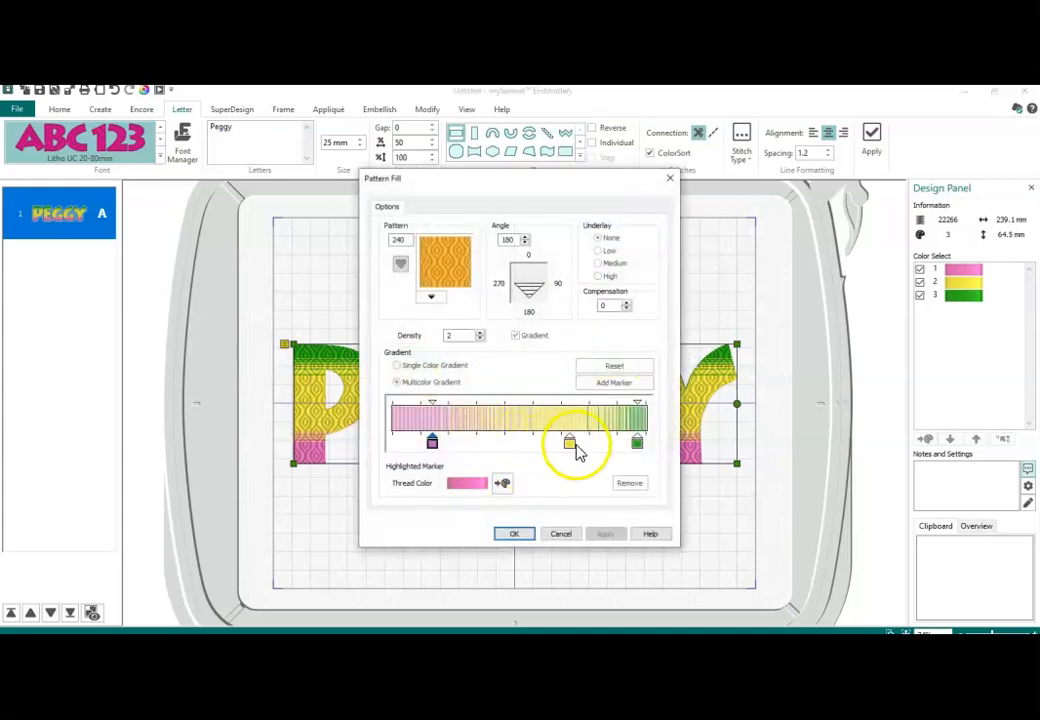
{"action": "left_click", "coordinate": [470, 485]}
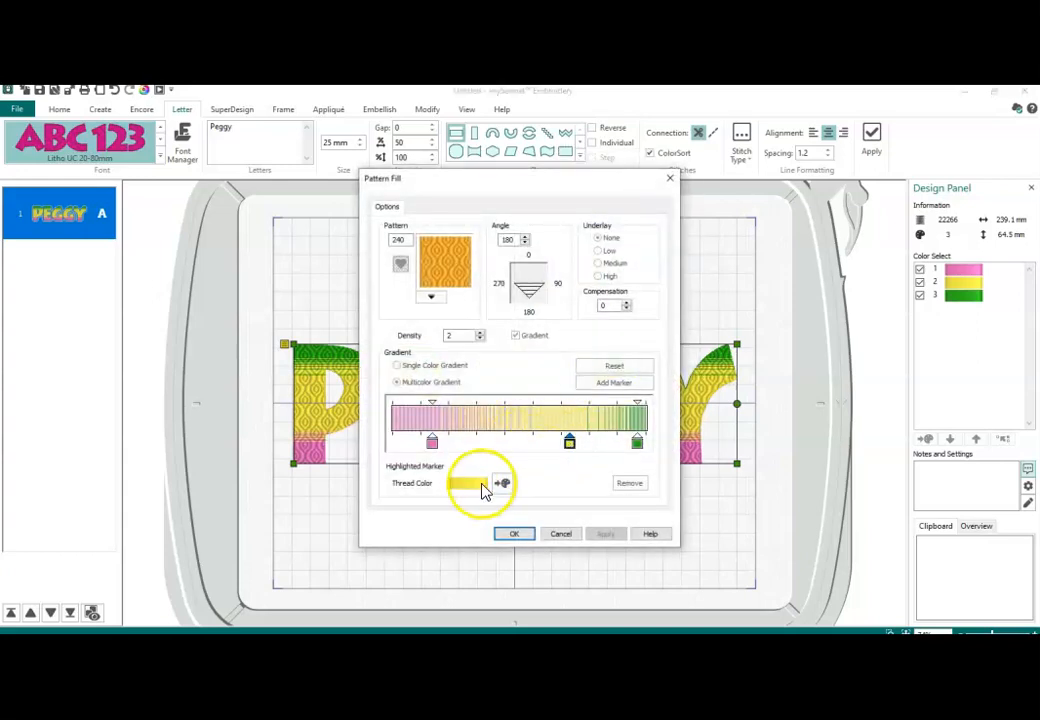
{"action": "left_click", "coordinate": [465, 487]}
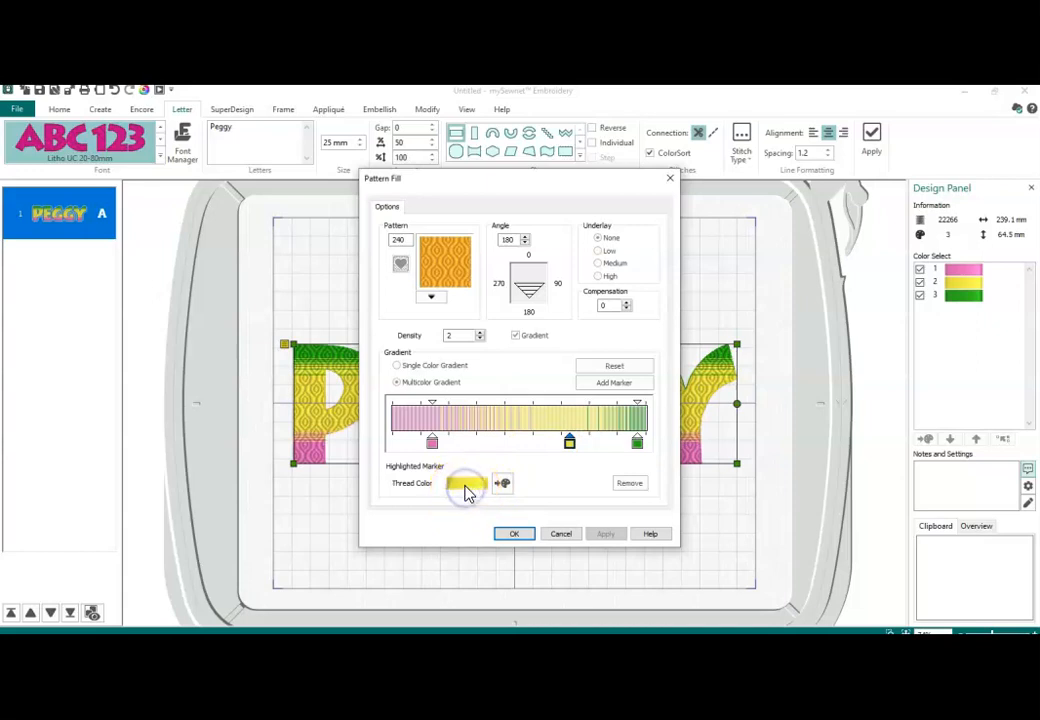
{"action": "left_click", "coordinate": [502, 483]}
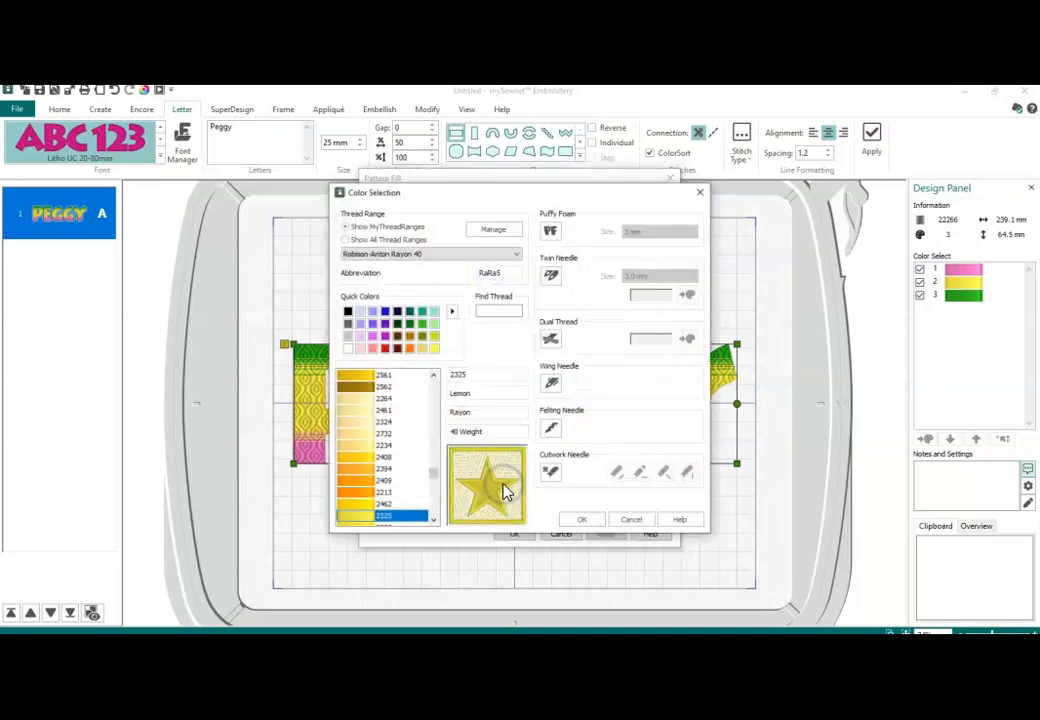
{"action": "left_click", "coordinate": [428, 312]}
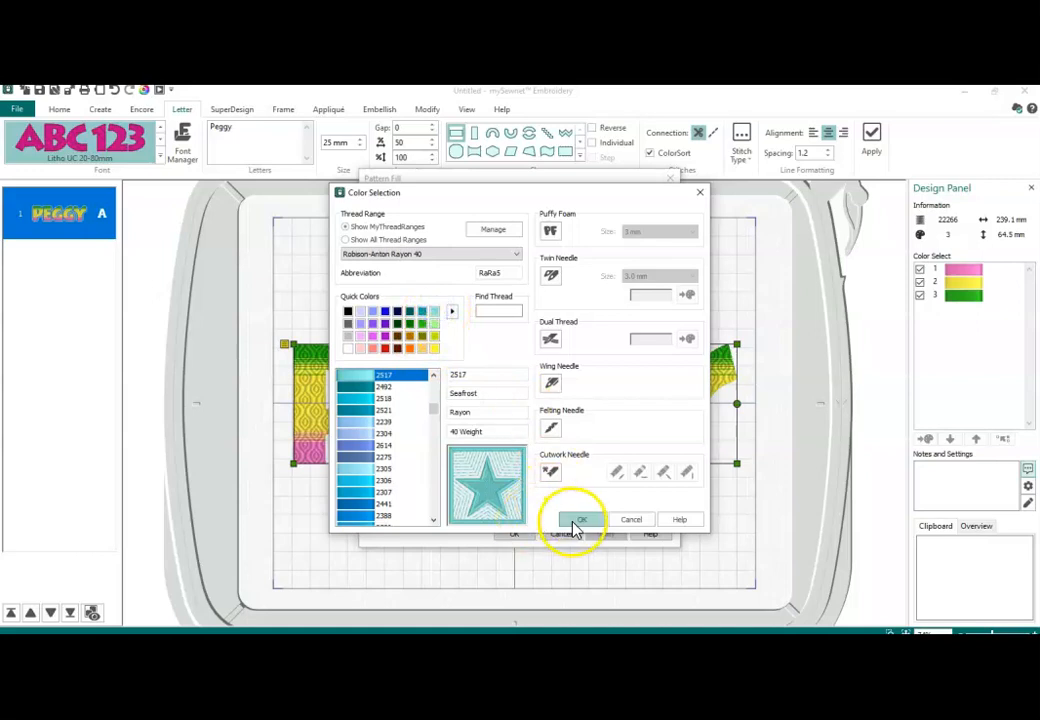
{"action": "left_click", "coordinate": [581, 519]}
{"action": "left_click", "coordinate": [514, 533]}
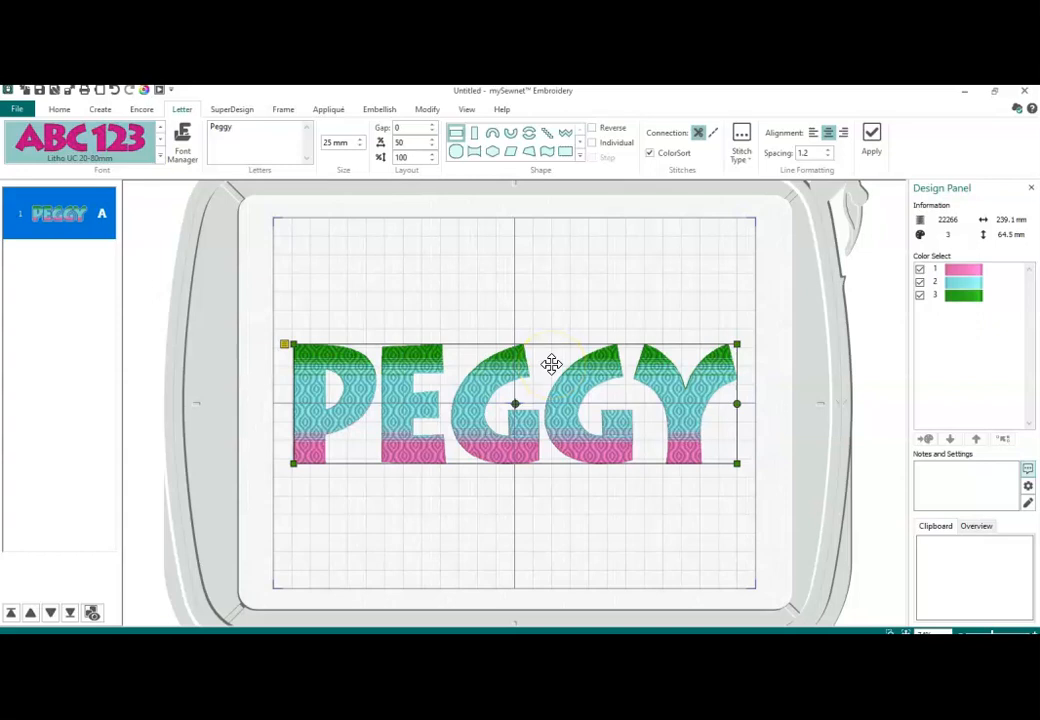
Try the Reverse option on new 25 mm lettering placed below the large lettering, and delete that small lettering
{"action": "left_click", "coordinate": [740, 160]}
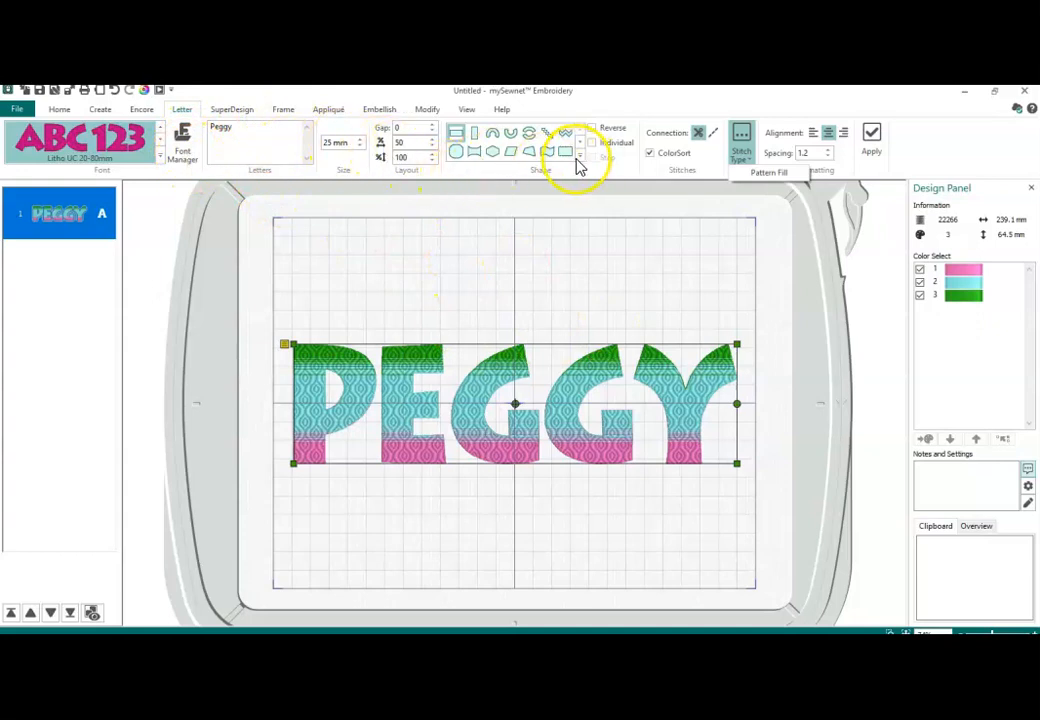
{"action": "left_click", "coordinate": [592, 132]}
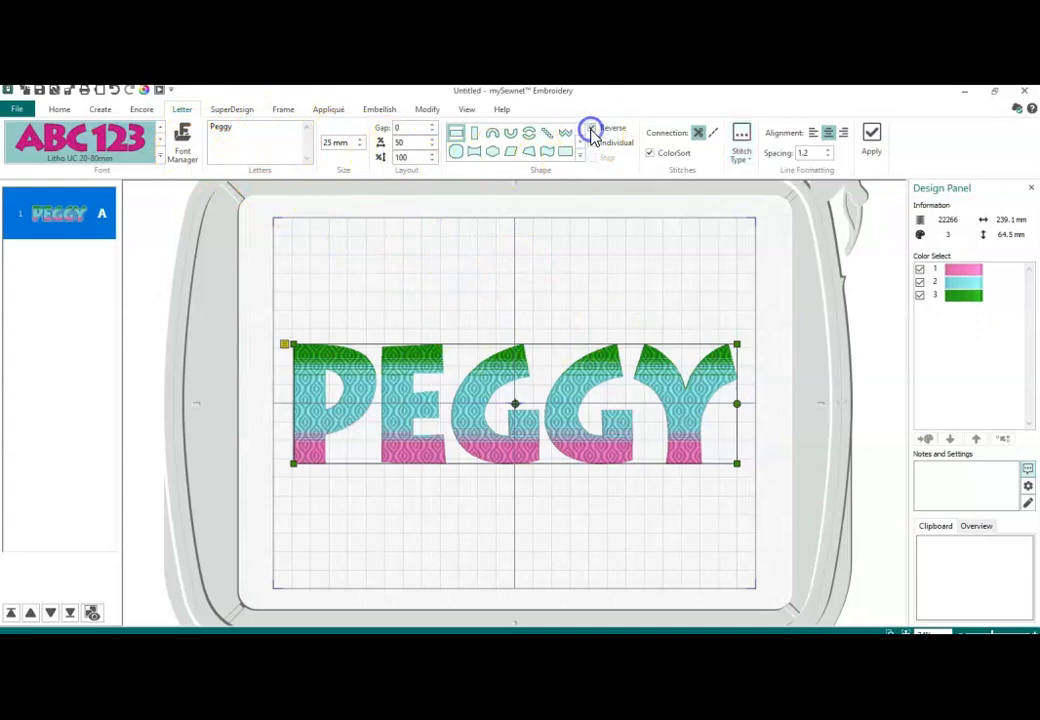
{"action": "left_click", "coordinate": [873, 134]}
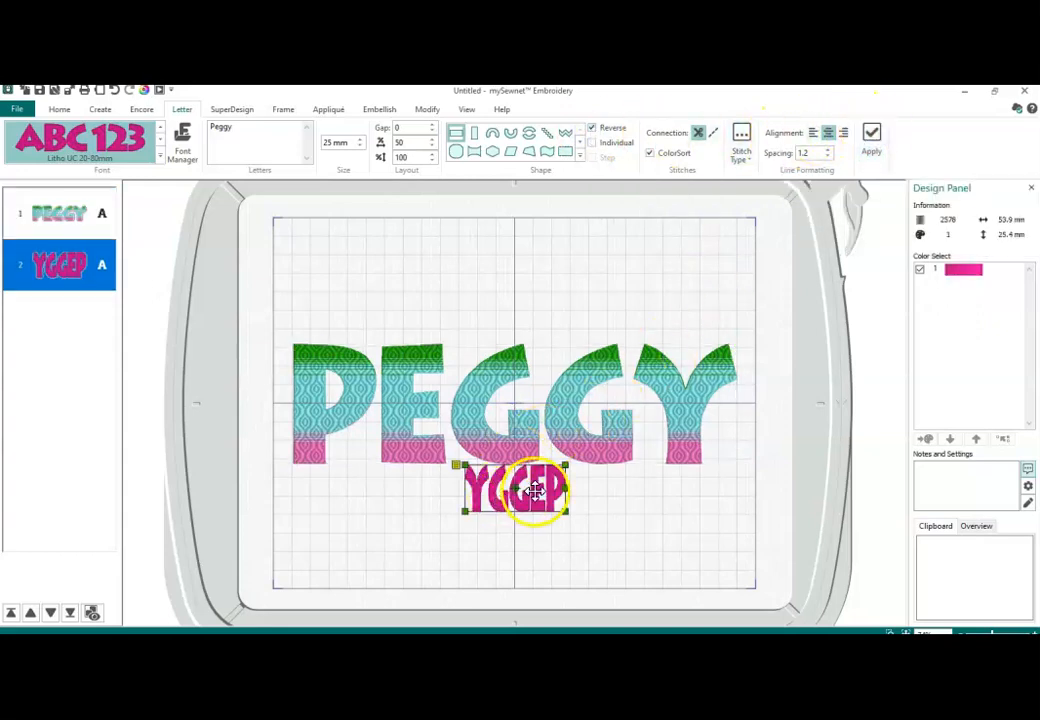
{"action": "left_click_drag", "start_coordinate": [534, 492], "coordinate": [530, 522]}
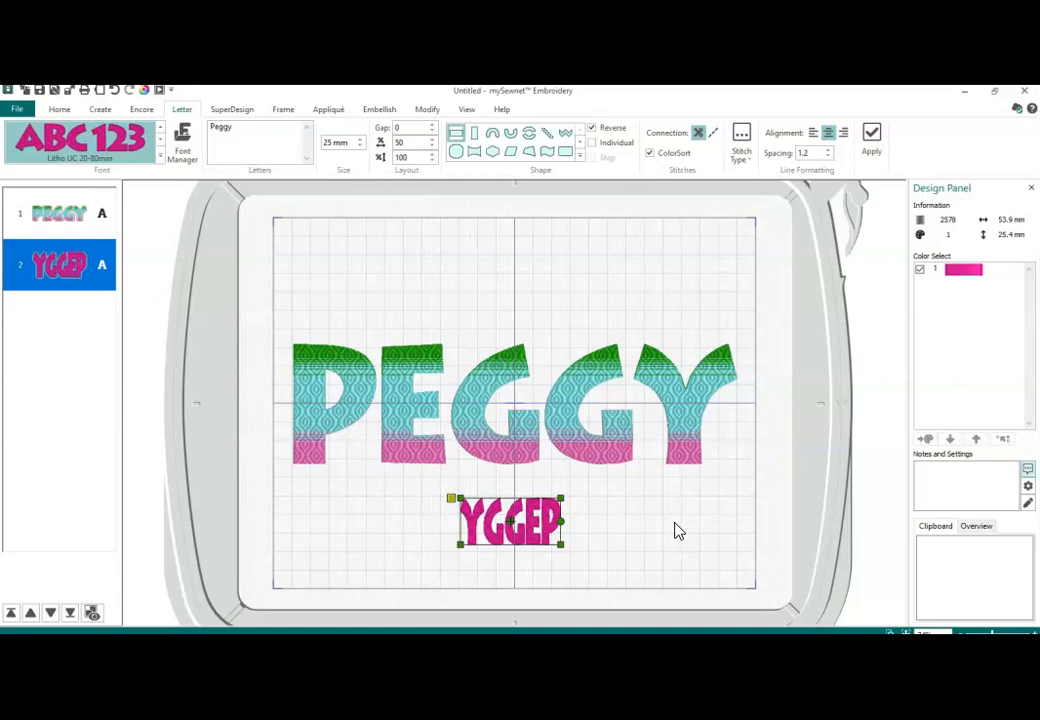
{"action": "key", "text": "Delete"}
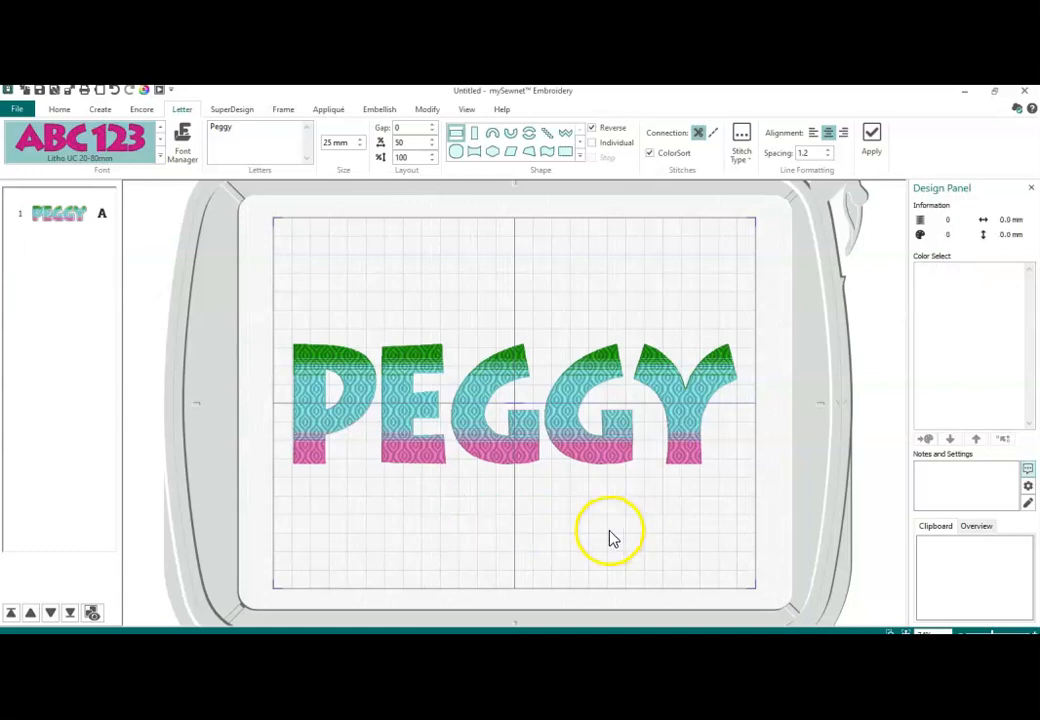
Add a square frame with a 2.5 mm margin around the large gradient lettering, grouped with it
{"action": "left_click", "coordinate": [583, 370]}
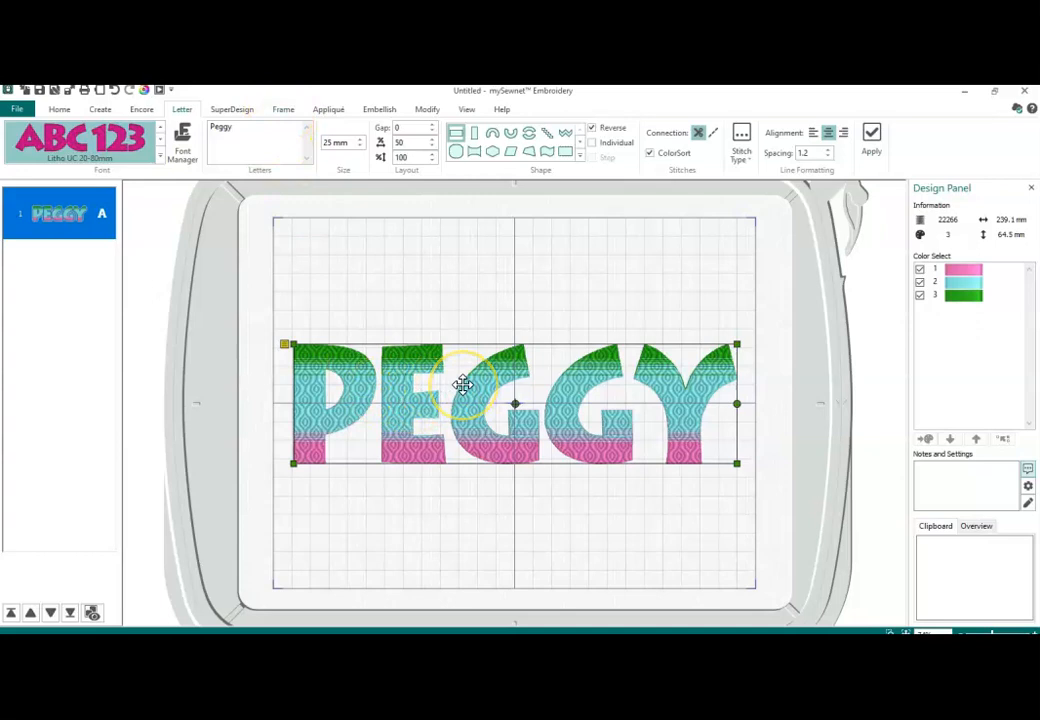
{"action": "left_click", "coordinate": [284, 110]}
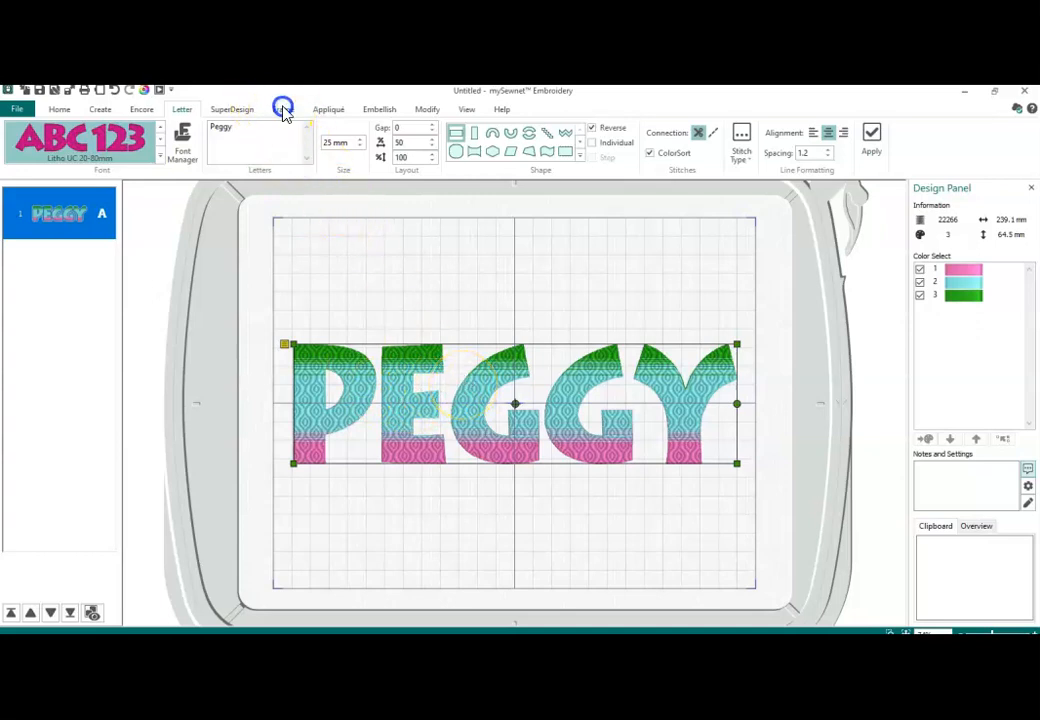
{"action": "left_click", "coordinate": [96, 145]}
{"action": "left_click", "coordinate": [775, 133]}
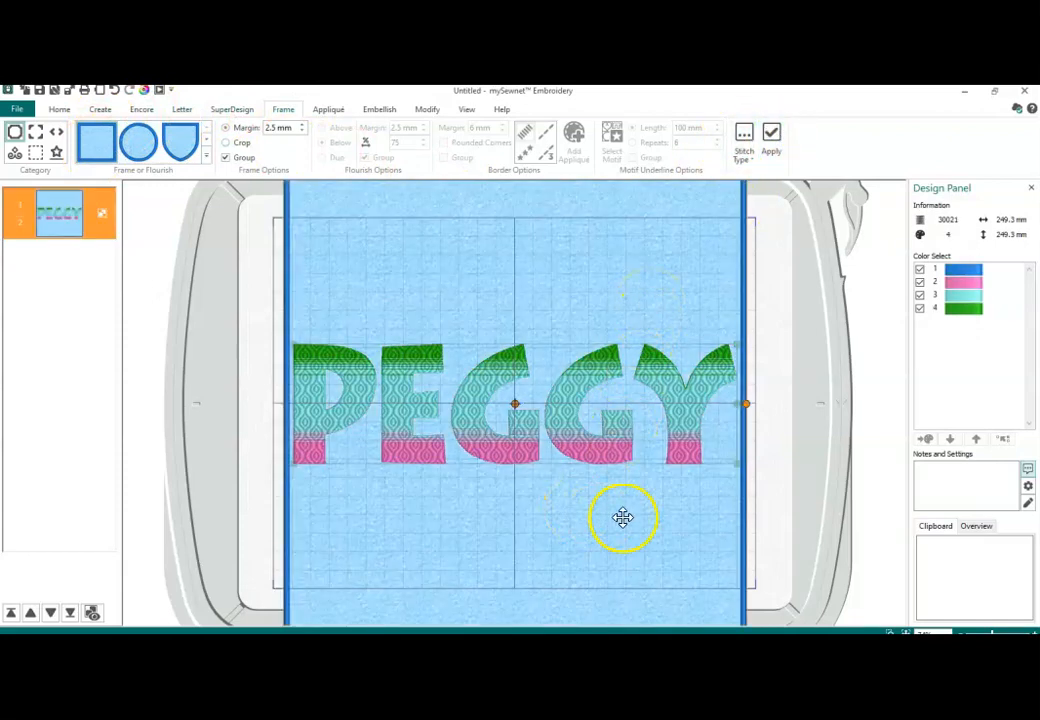
Scale the framed lettering down to about 166 mm wide and place it near the middle of the hoop
{"action": "left_click_drag", "start_coordinate": [668, 236], "coordinate": [657, 289]}
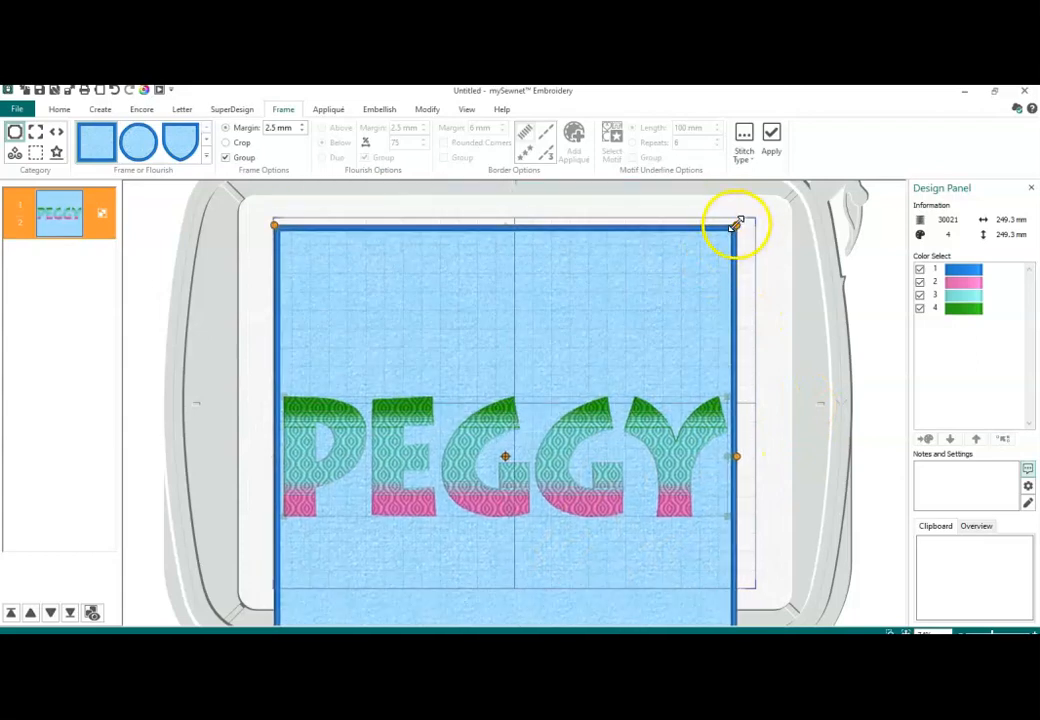
{"action": "left_click_drag", "start_coordinate": [737, 222], "coordinate": [646, 377]}
{"action": "left_click_drag", "start_coordinate": [440, 434], "coordinate": [525, 318]}
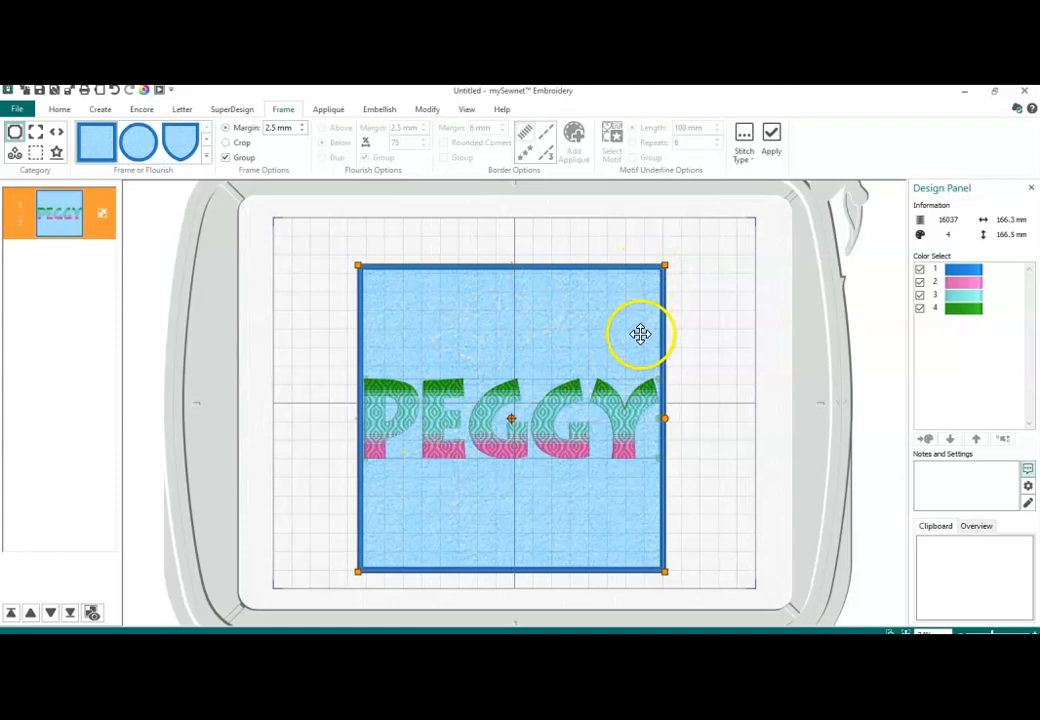
Undo the placement, the scaling and the square frame of the large gradient lettering
{"action": "key", "text": "ctrl+z"}
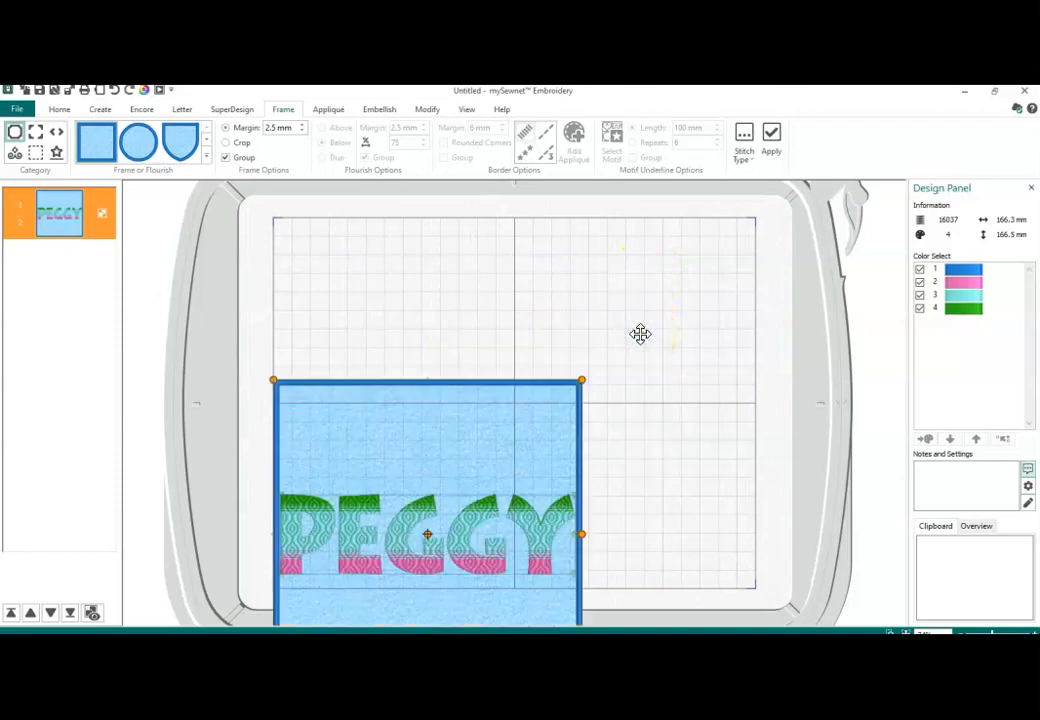
{"action": "key", "text": "ctrl+y"}
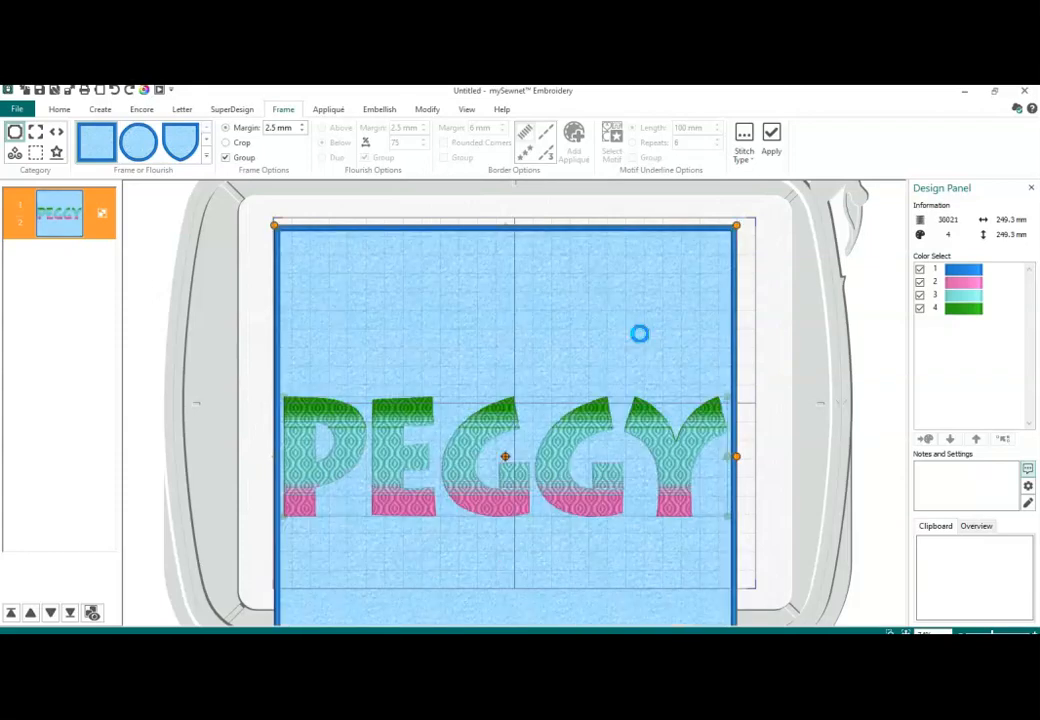
{"action": "key", "text": "ctrl+z"}
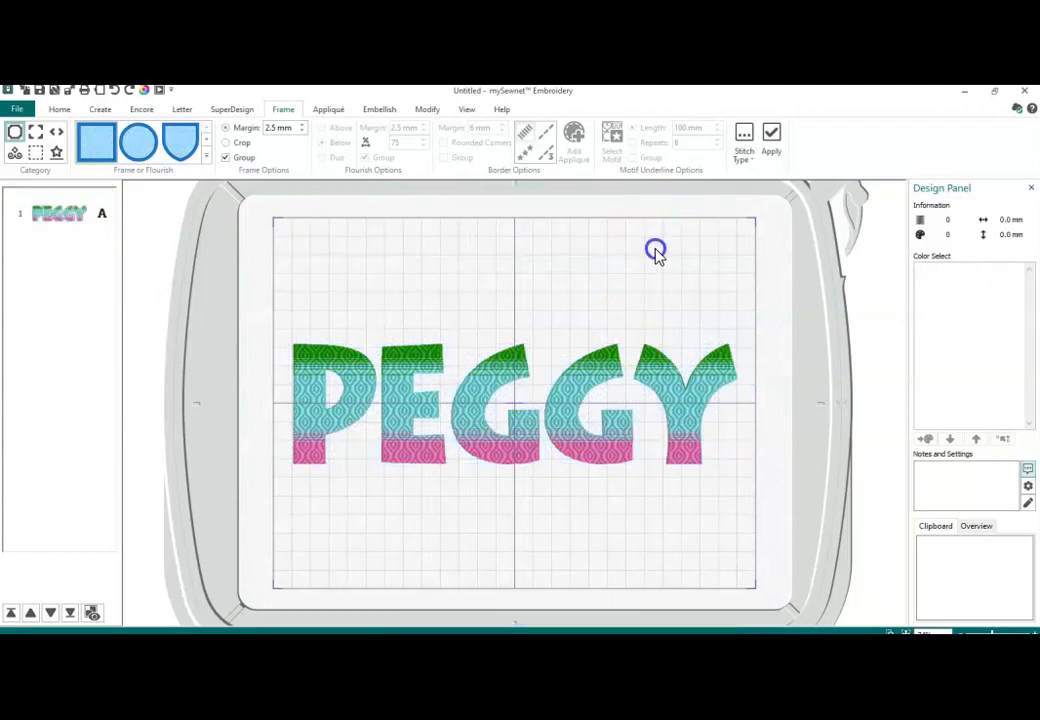
Add the wide rectangular frame from Applique Shields 1 to the hoop
{"action": "left_click", "coordinate": [206, 156]}
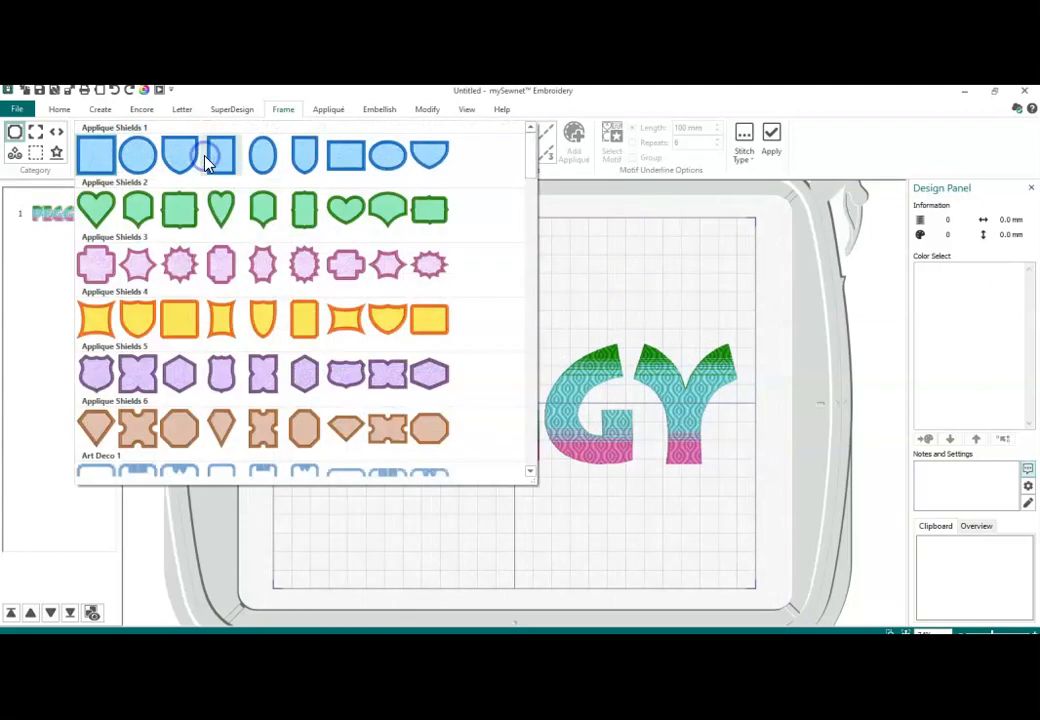
{"action": "left_click", "coordinate": [222, 158]}
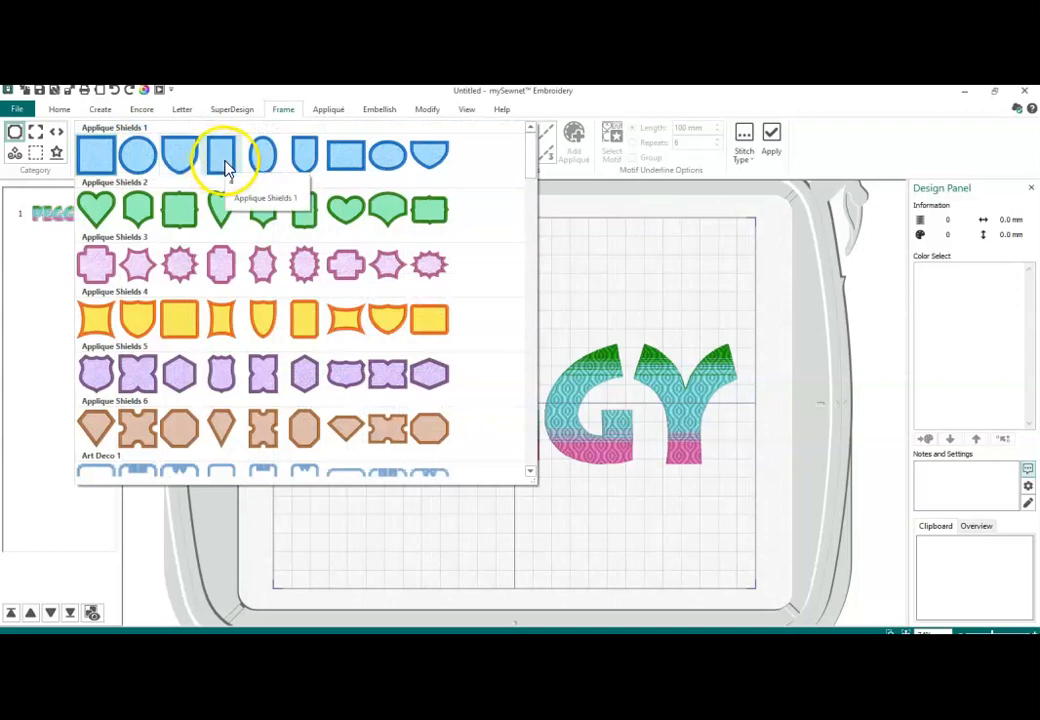
{"action": "left_click", "coordinate": [350, 163]}
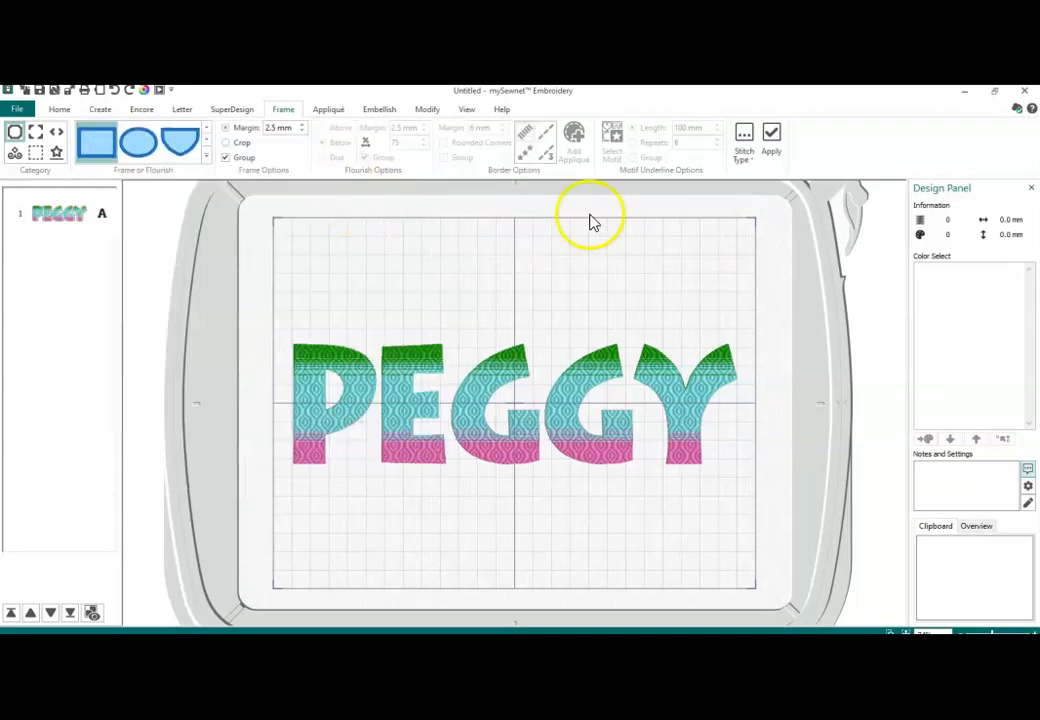
{"action": "left_click", "coordinate": [772, 135]}
Stretch the rectangular frame to about 253 × 119 mm around the lettering, and order it to stitch before the lettering
{"action": "left_click", "coordinate": [601, 286]}
{"action": "mouse_move", "coordinate": [560, 366]}
{"action": "left_mouse_down"}
{"action": "mouse_move", "coordinate": [629, 314]}
{"action": "mouse_move", "coordinate": [594, 413]}
{"action": "mouse_move", "coordinate": [529, 388]}
{"action": "mouse_move", "coordinate": [458, 380]}
{"action": "mouse_move", "coordinate": [504, 365]}
{"action": "mouse_move", "coordinate": [583, 293]}
{"action": "mouse_move", "coordinate": [694, 425]}
{"action": "mouse_move", "coordinate": [605, 563]}
{"action": "mouse_move", "coordinate": [585, 557]}
{"action": "mouse_move", "coordinate": [578, 364]}
{"action": "mouse_move", "coordinate": [576, 378]}
{"action": "left_mouse_up"}
{"action": "left_click_drag", "start_coordinate": [383, 302], "coordinate": [281, 308]}
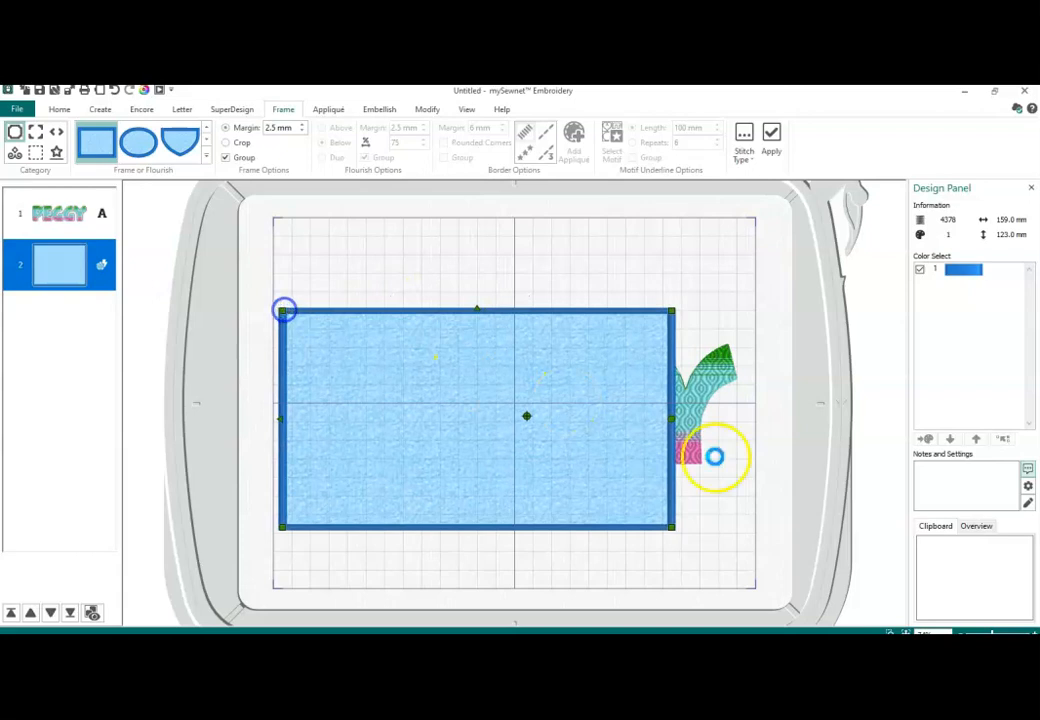
{"action": "left_click_drag", "start_coordinate": [670, 530], "coordinate": [746, 532]}
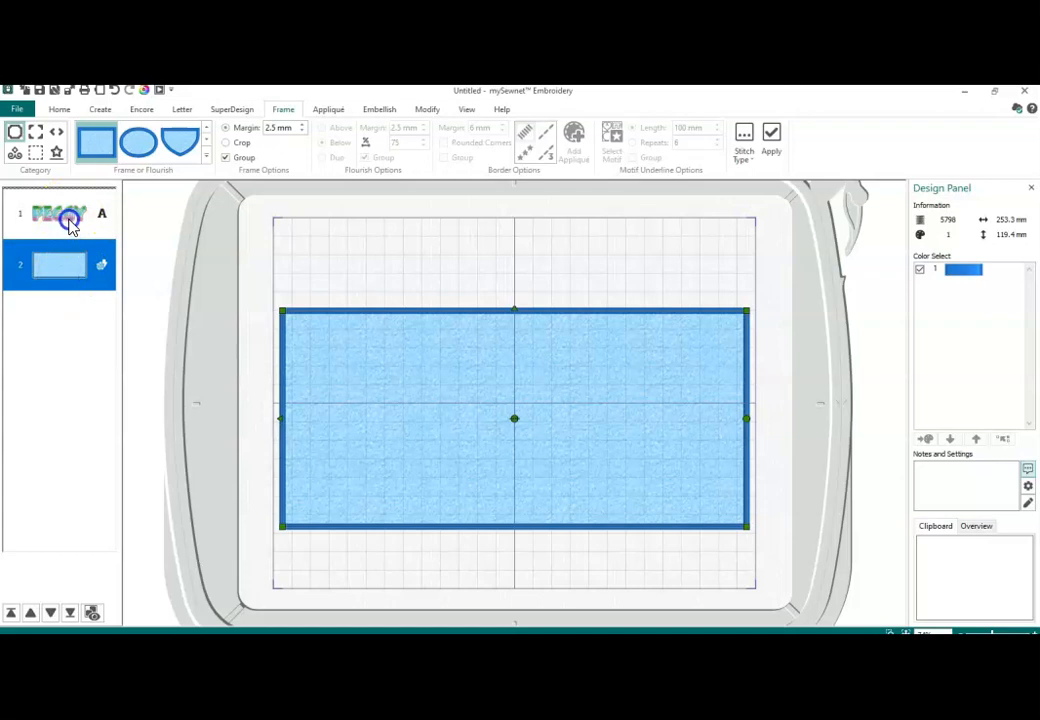
{"action": "left_click_drag", "start_coordinate": [70, 225], "coordinate": [71, 227]}
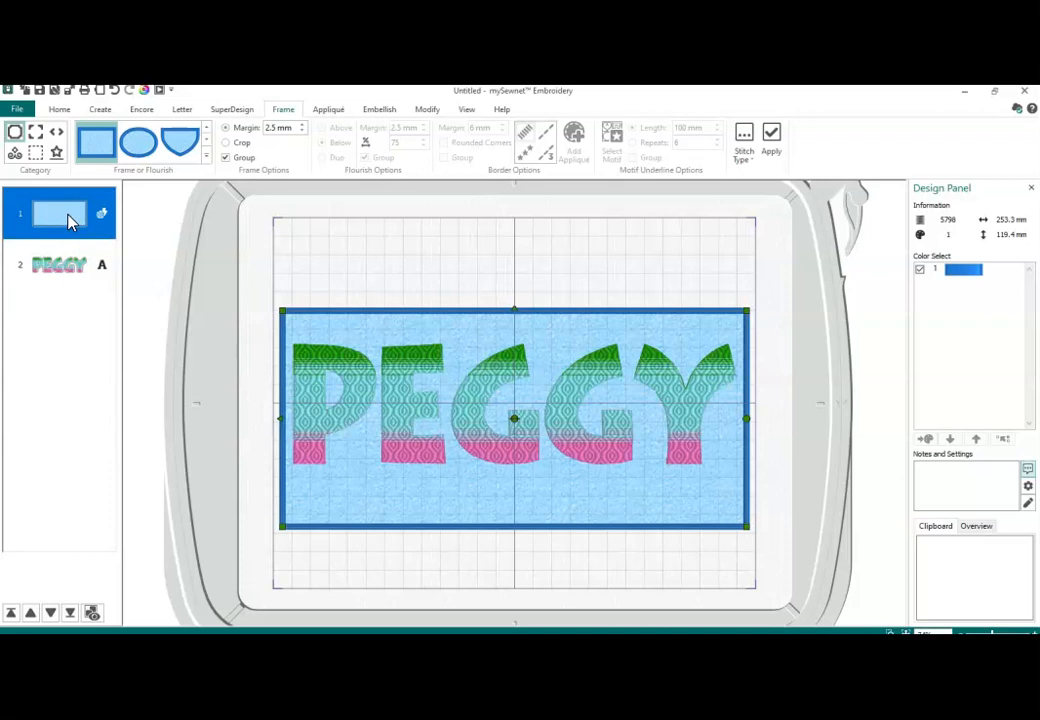
Try moving the lettering ahead of the frame in the stitching order, return it behind the frame and deselect it
{"action": "left_click", "coordinate": [67, 276]}
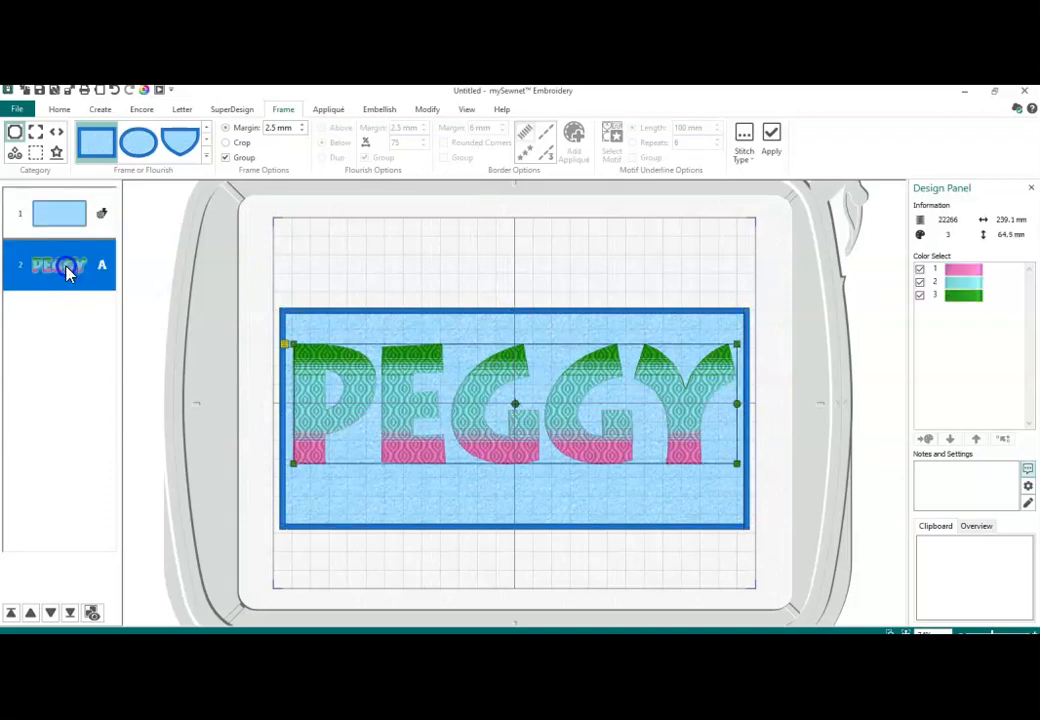
{"action": "left_click_drag", "start_coordinate": [70, 197], "coordinate": [71, 198]}
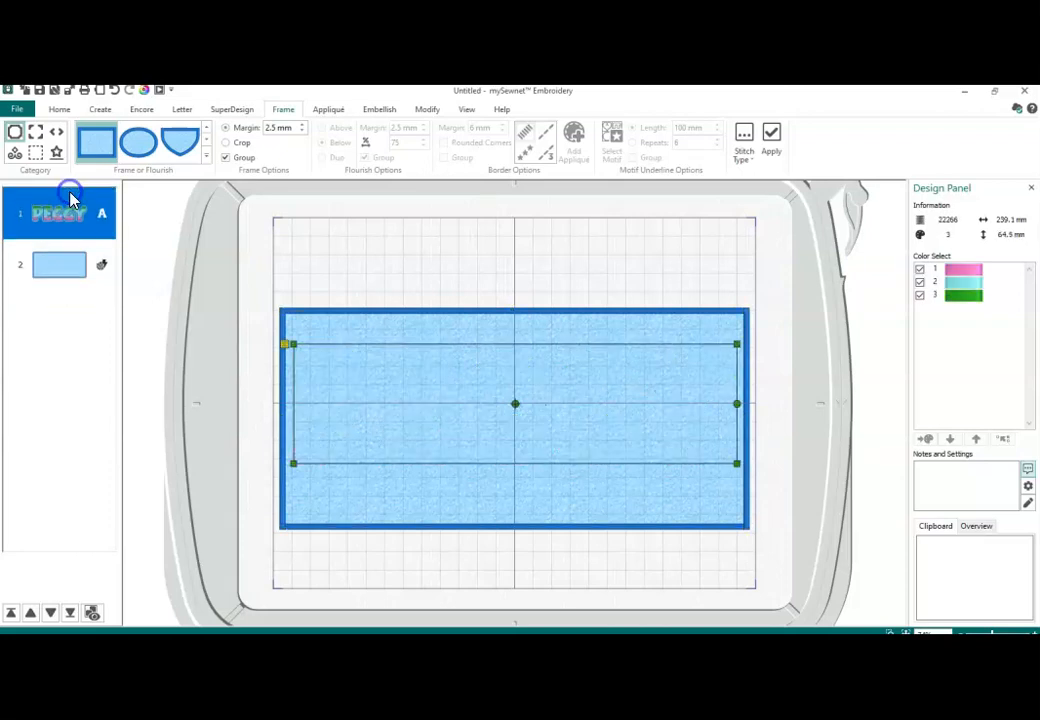
{"action": "left_click", "coordinate": [66, 204]}
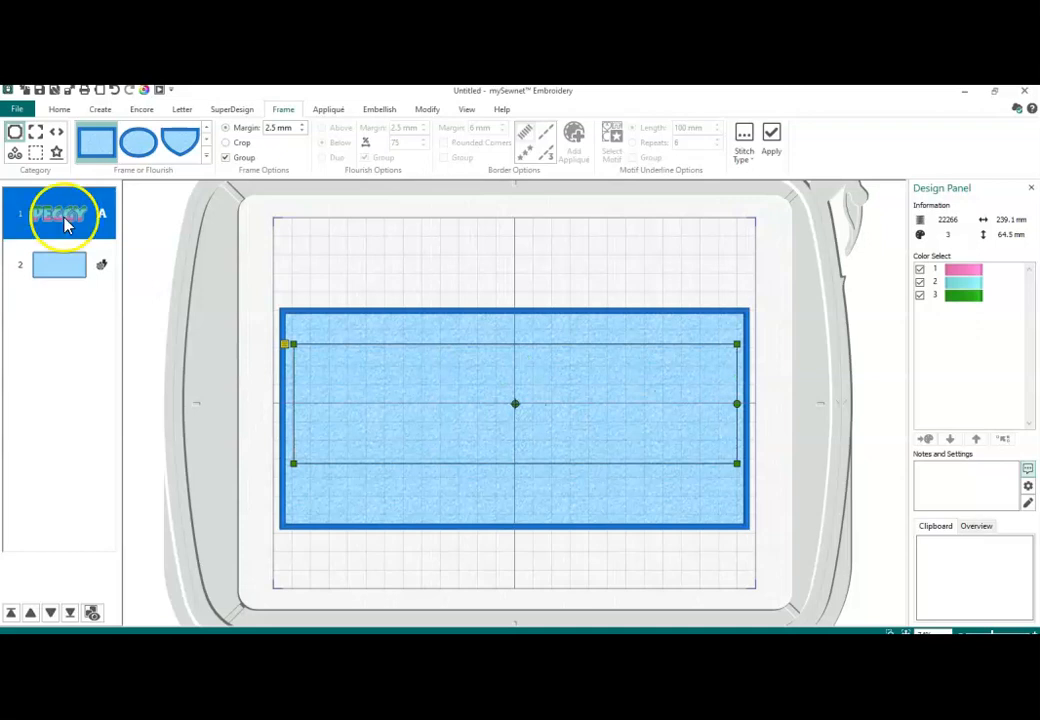
{"action": "left_click_drag", "start_coordinate": [56, 287], "coordinate": [56, 301]}
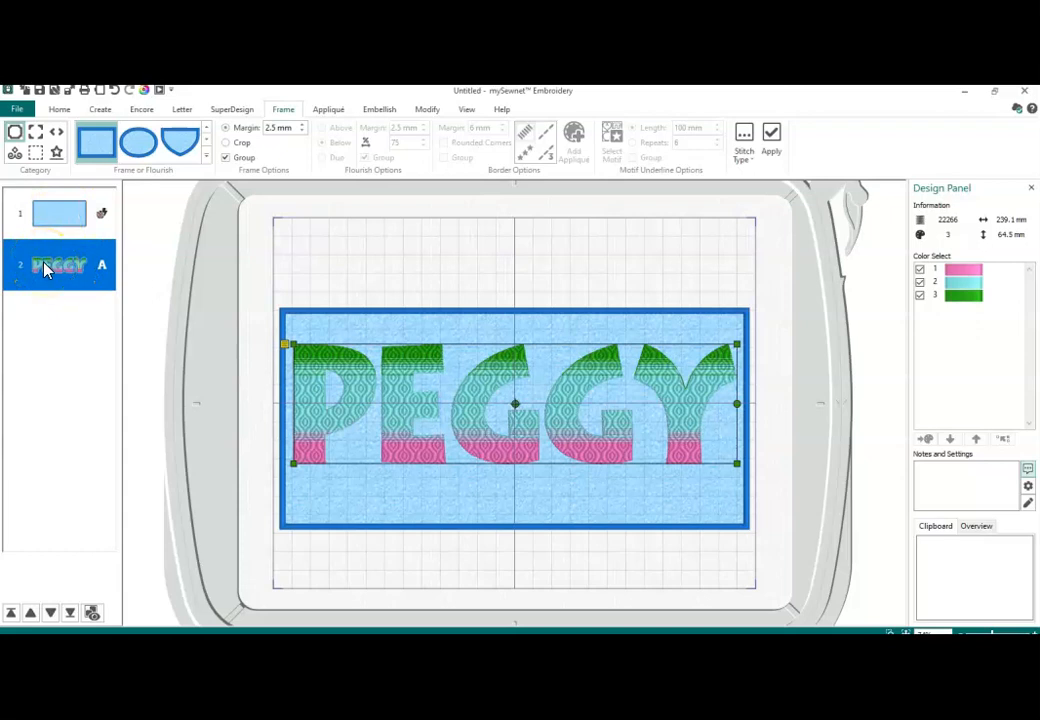
{"action": "left_click", "coordinate": [481, 263]}
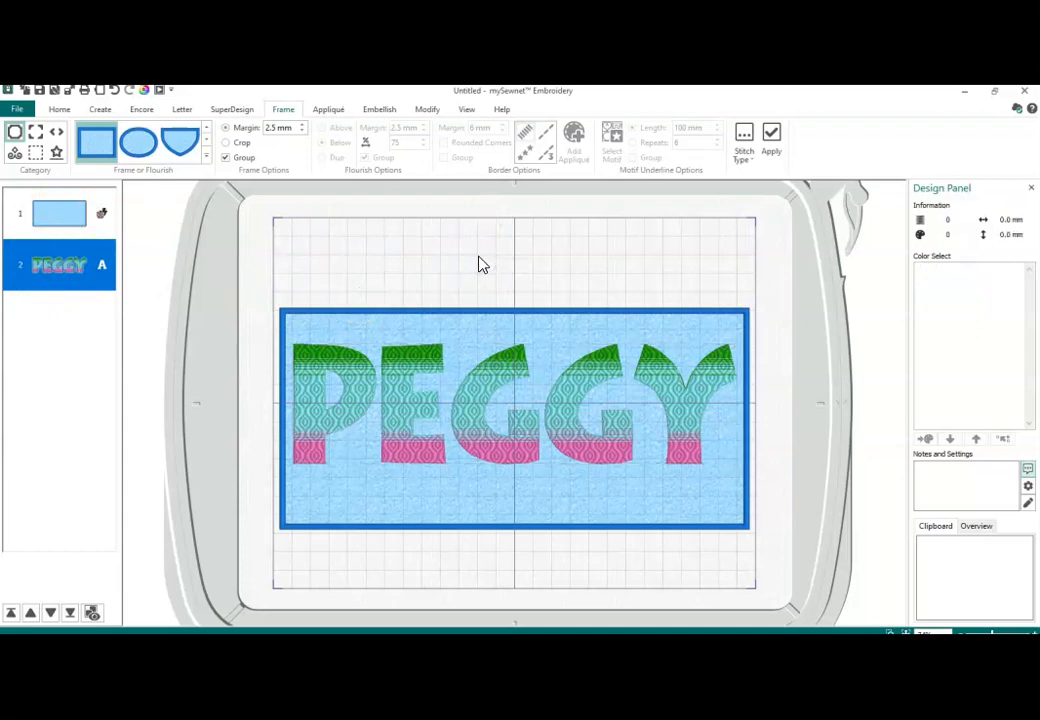
{"action": "left_click", "coordinate": [483, 266]}
Examine the corner frame styles, the flourish category and the Motif Underline options
{"action": "left_click", "coordinate": [37, 133]}
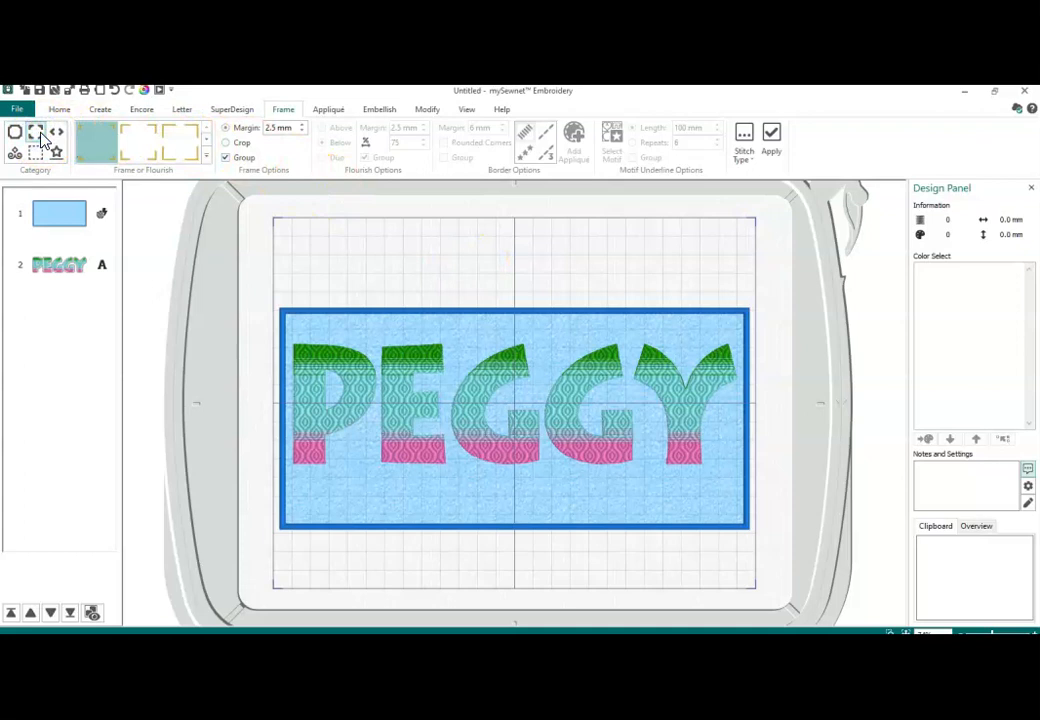
{"action": "left_click", "coordinate": [207, 158]}
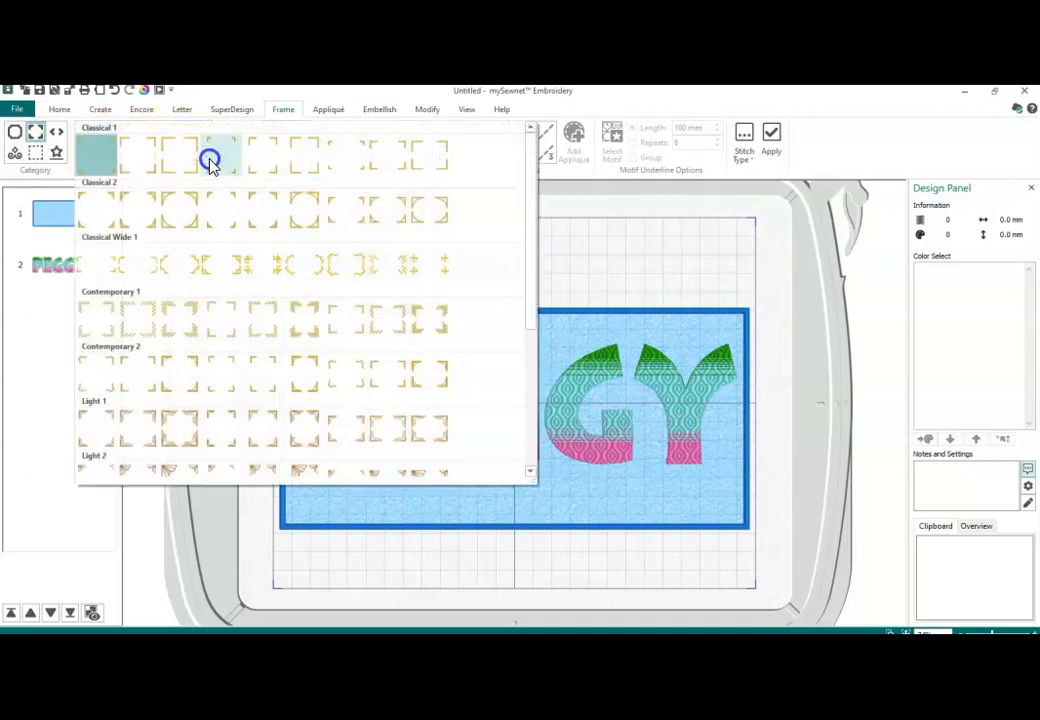
{"action": "left_click", "coordinate": [15, 158]}
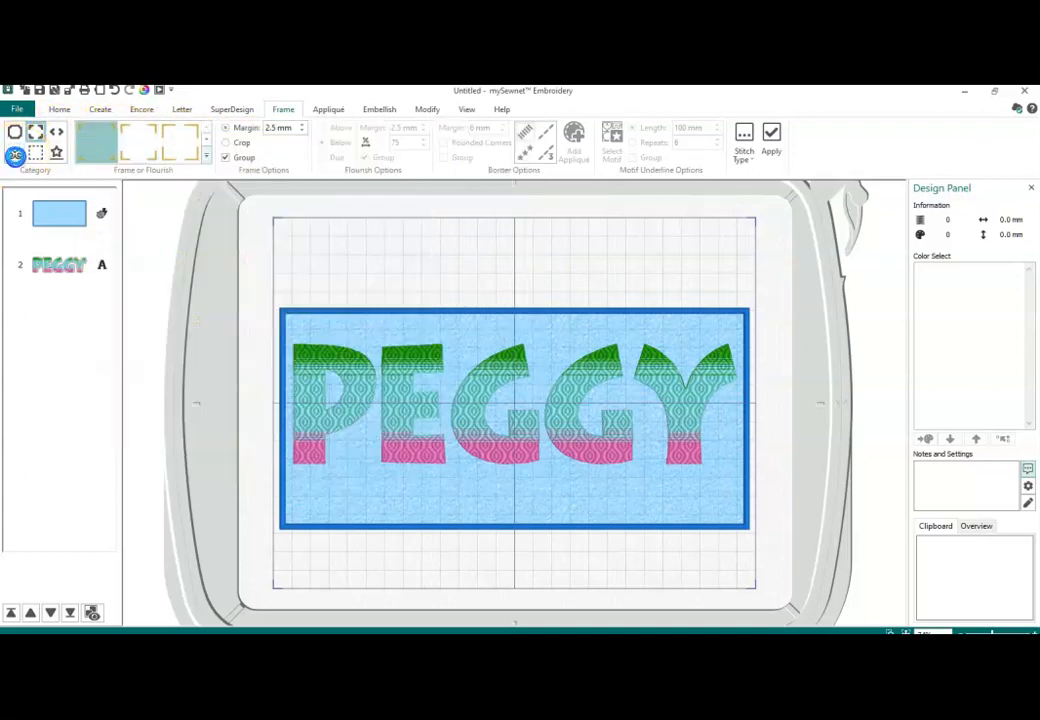
{"action": "left_click", "coordinate": [57, 153]}
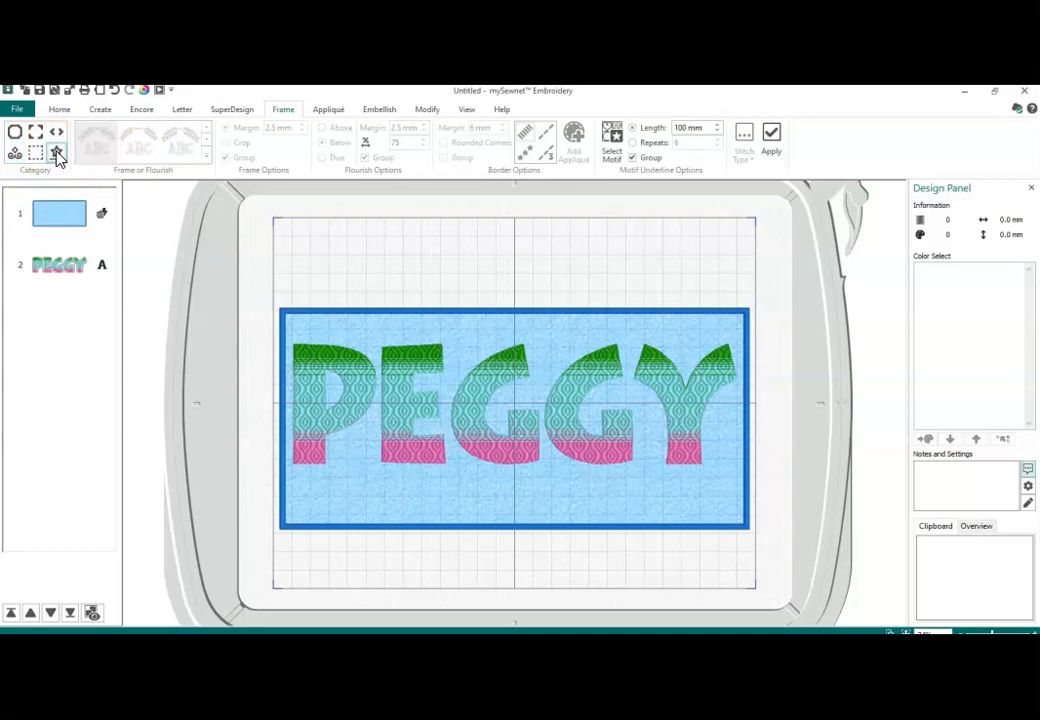
{"action": "left_click", "coordinate": [57, 153]}
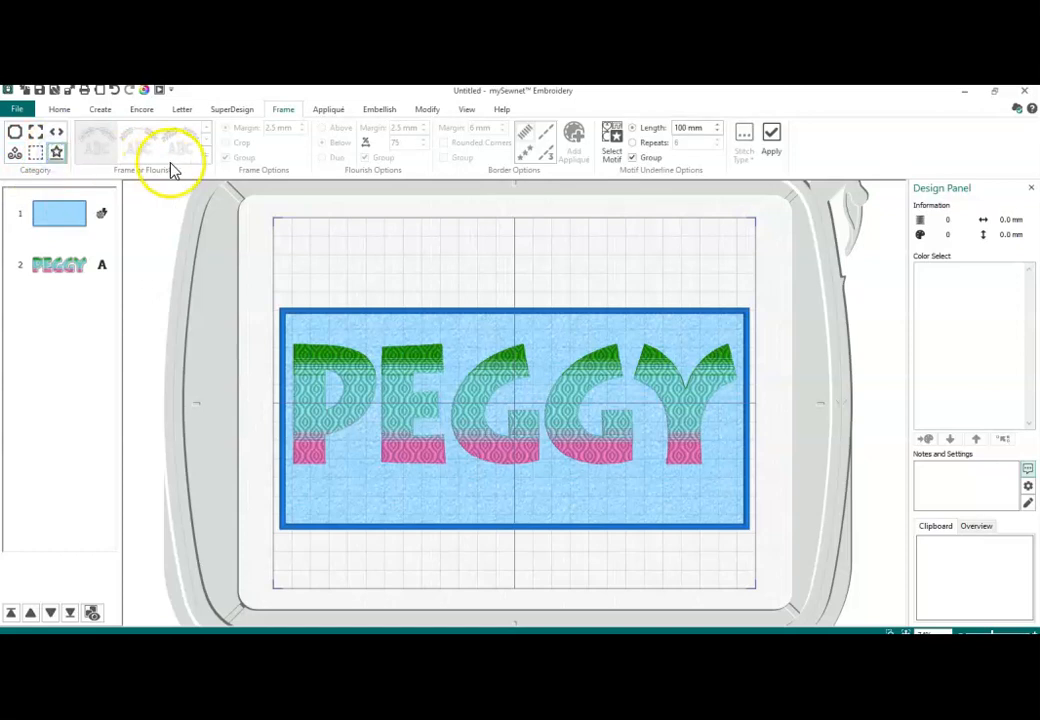
{"action": "left_click", "coordinate": [205, 158]}
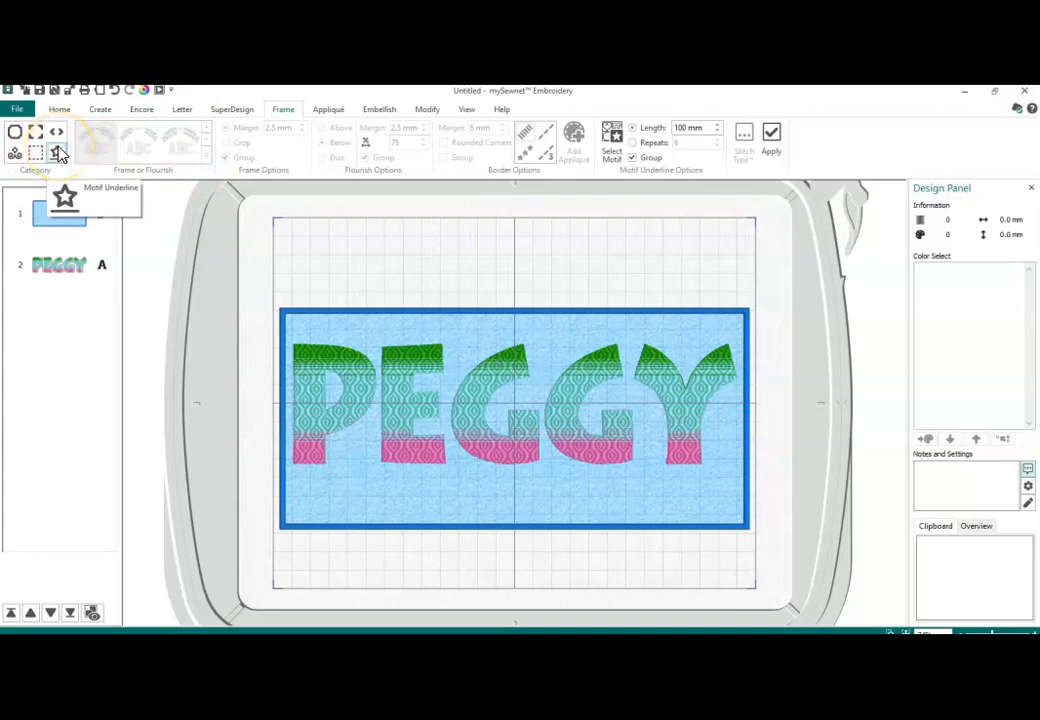
{"action": "left_click", "coordinate": [58, 153]}
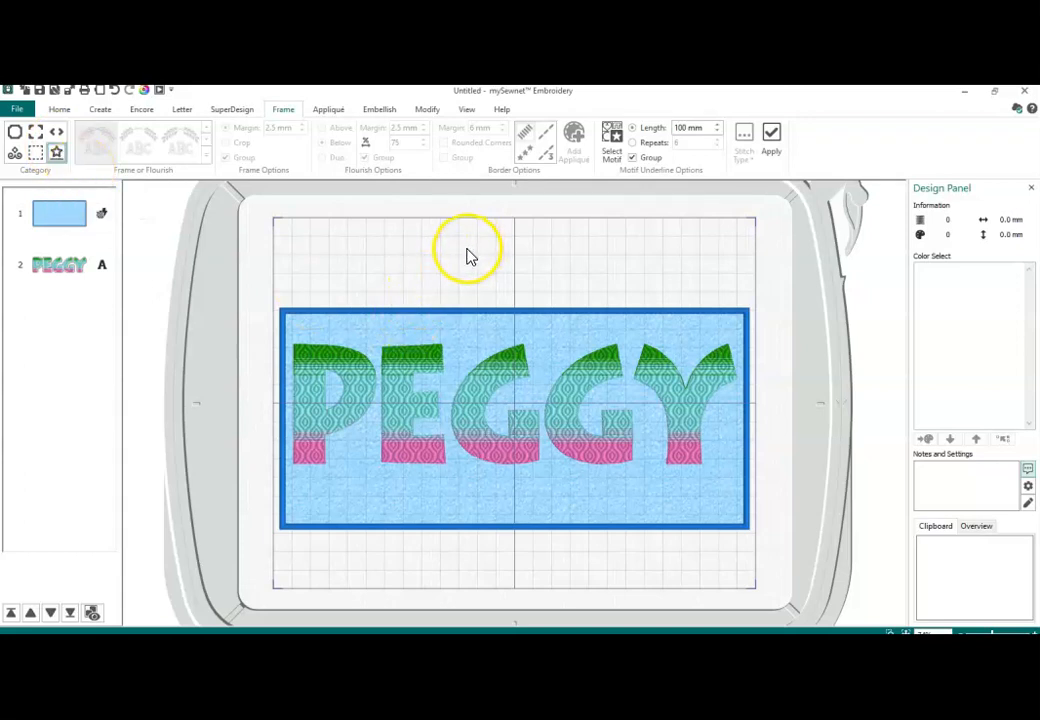